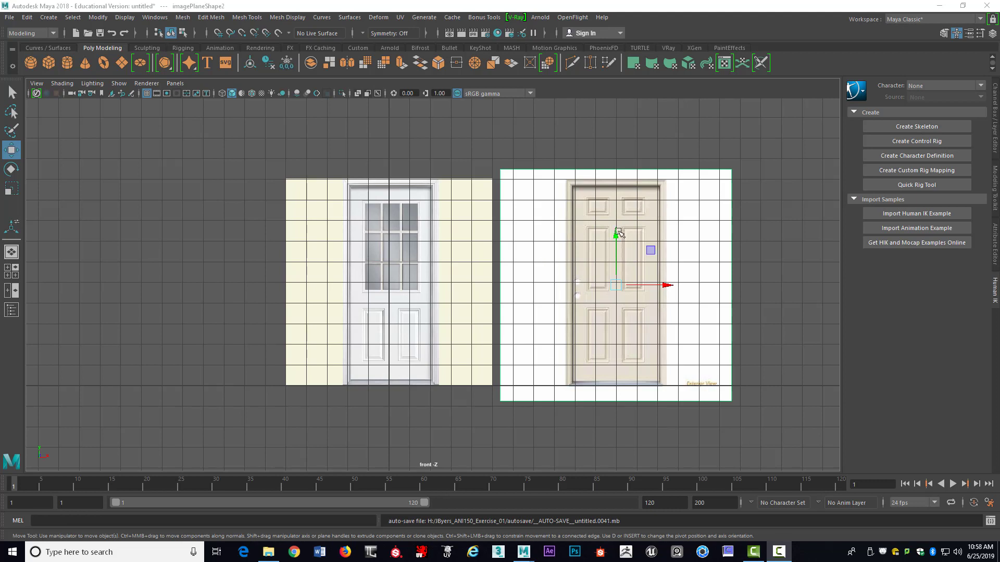
Step: Move the glass-paned door image aside along negative X and centre the six-panel door image on the grid at about -0.18 in X
click(453, 229)
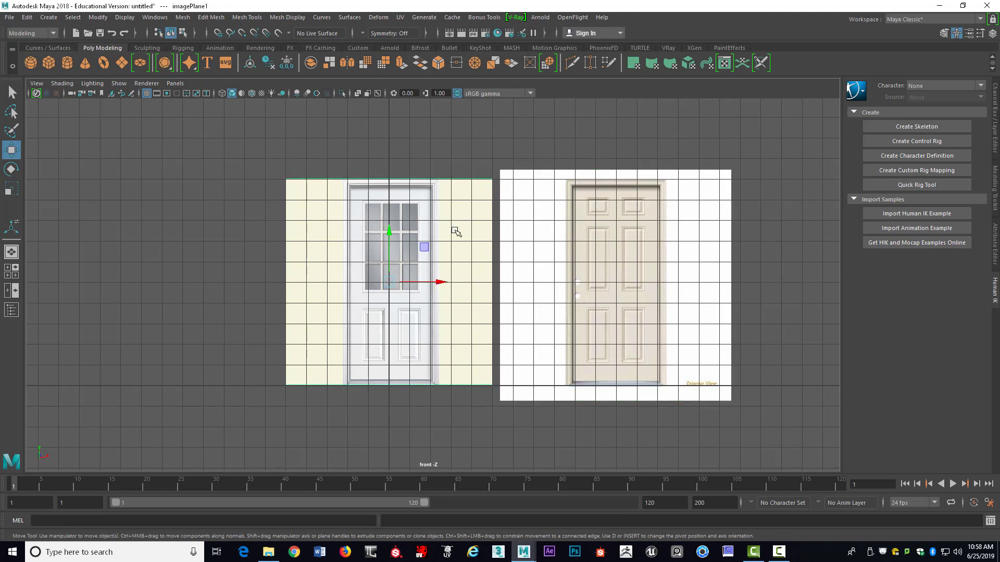
drag(442, 282, 175, 275)
click(726, 276)
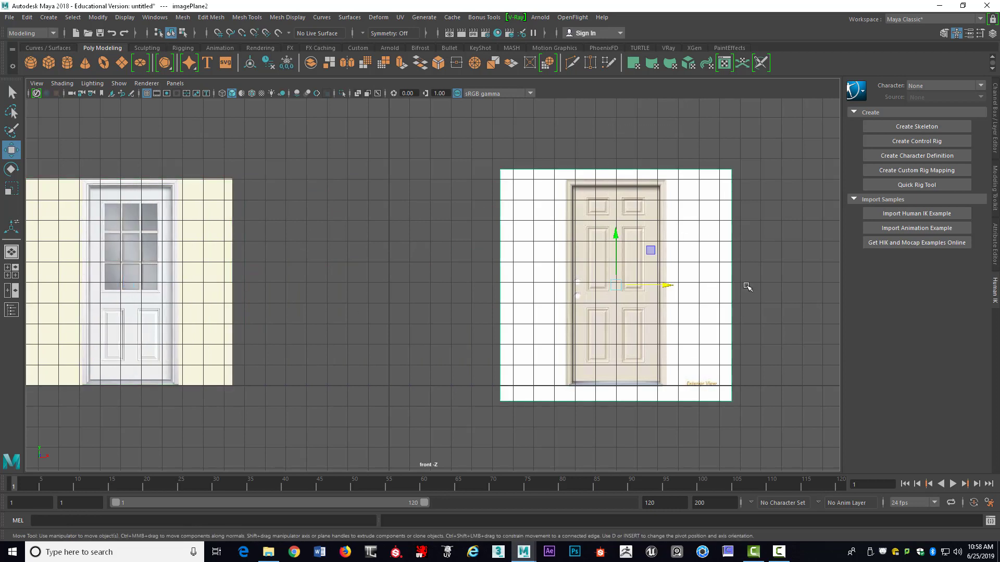
drag(648, 252, 441, 253)
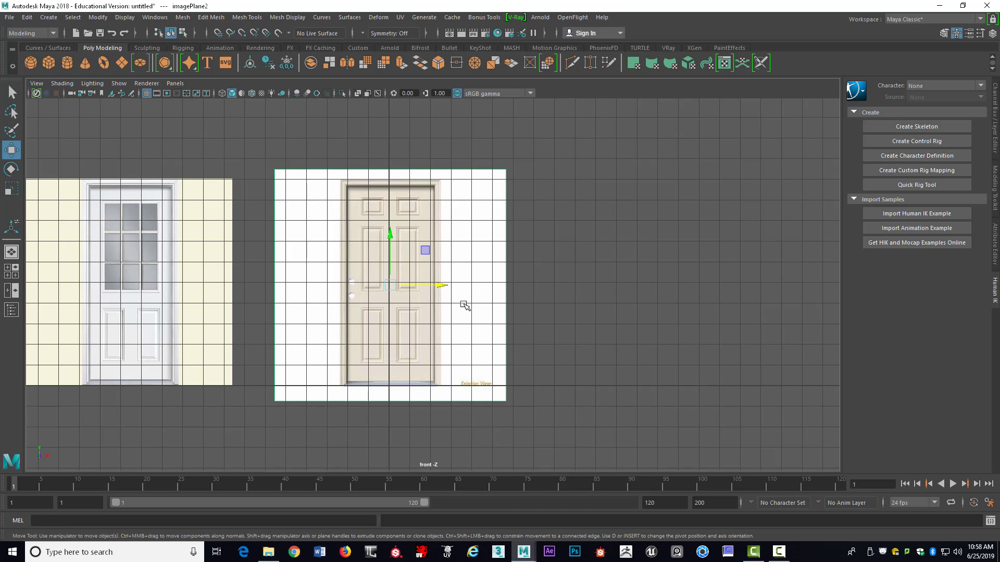
drag(446, 285, 442, 288)
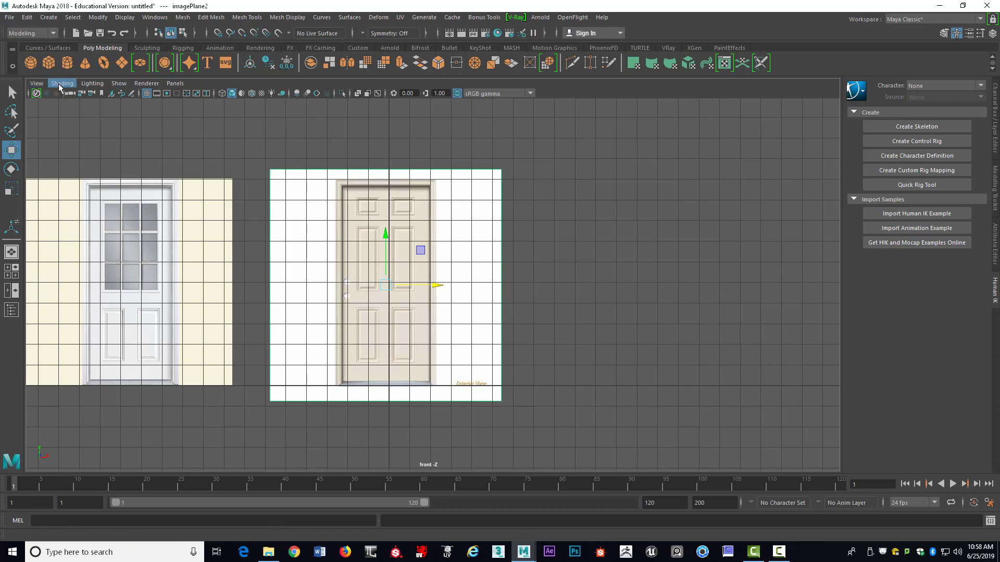
Step: Hide the grid in the front view
click(118, 83)
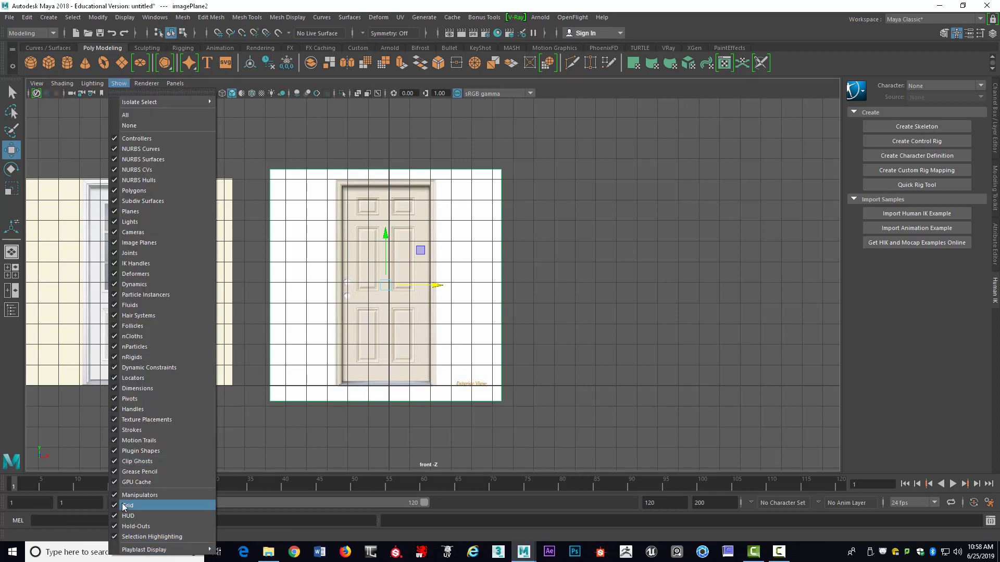
click(128, 506)
scroll(602, 286, up, 2)
scroll(687, 268, up, 3)
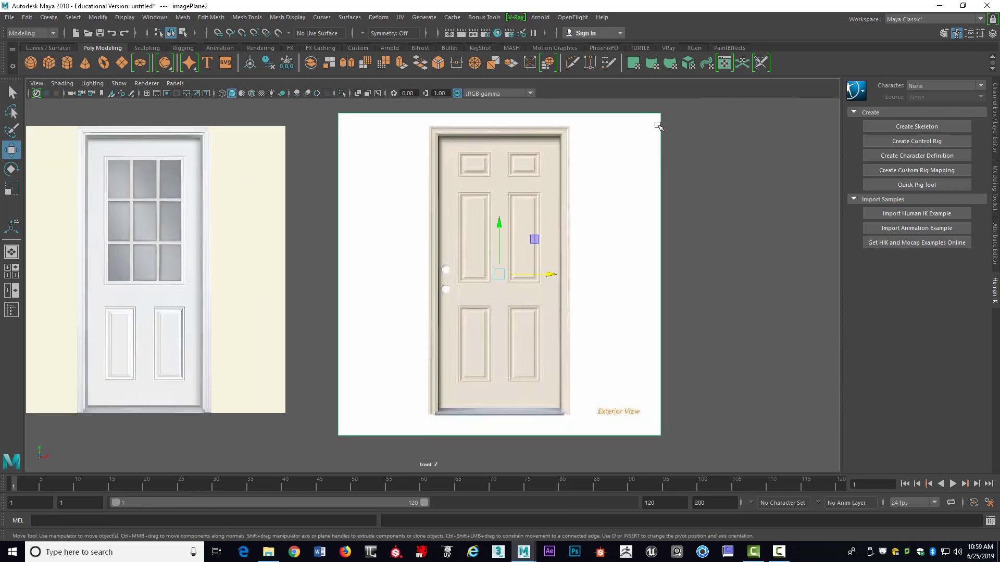
Step: Create a display layer from the selected six-panel door image plane and set the layer to Reference
key(ctrl+a)
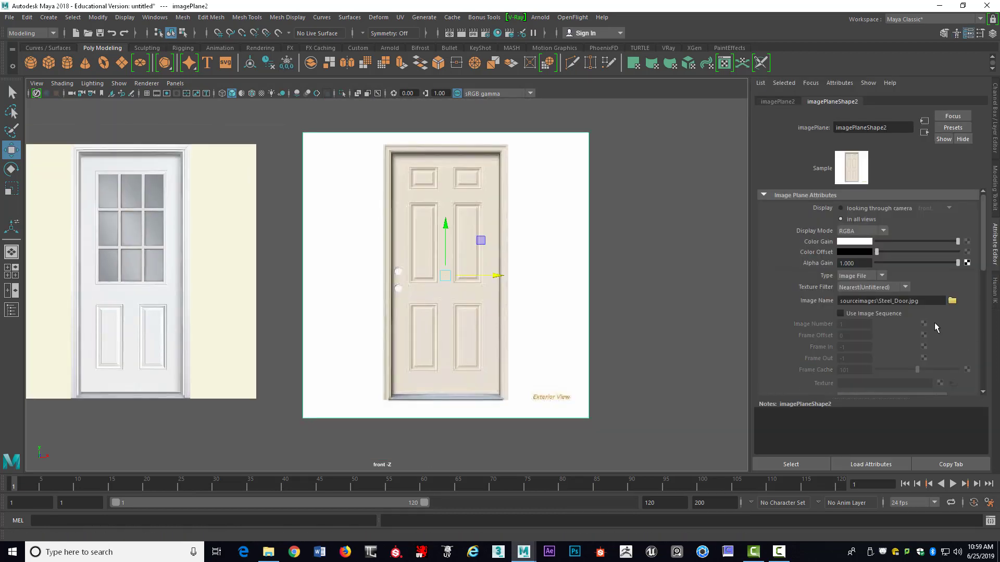
key(ctrl+a)
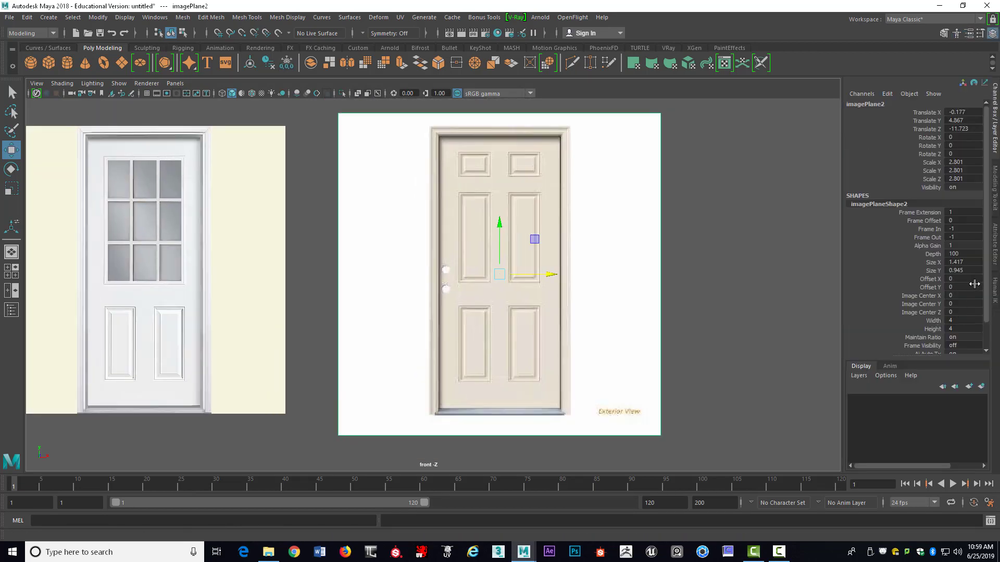
click(981, 387)
click(854, 400)
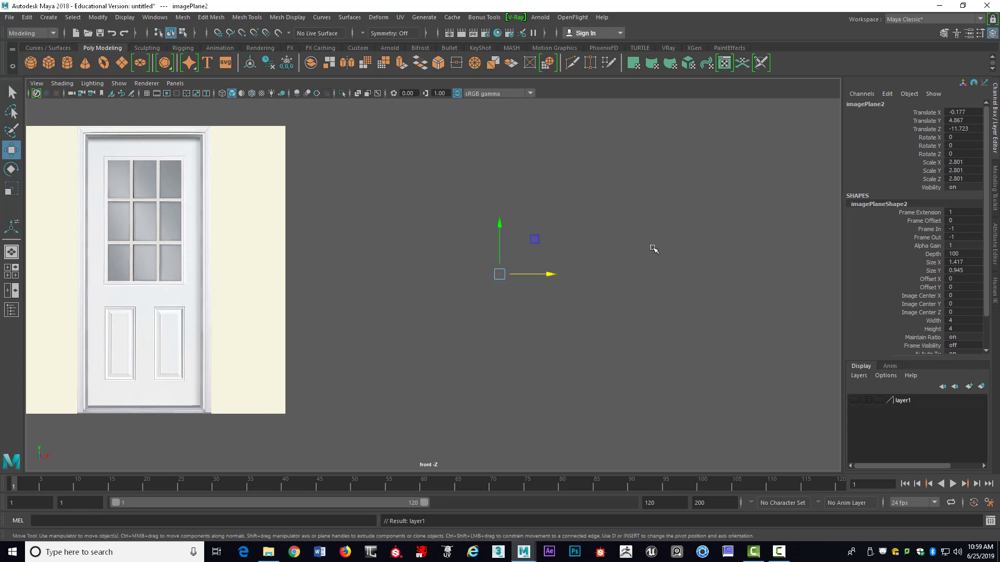
click(854, 400)
click(877, 400)
click(876, 400)
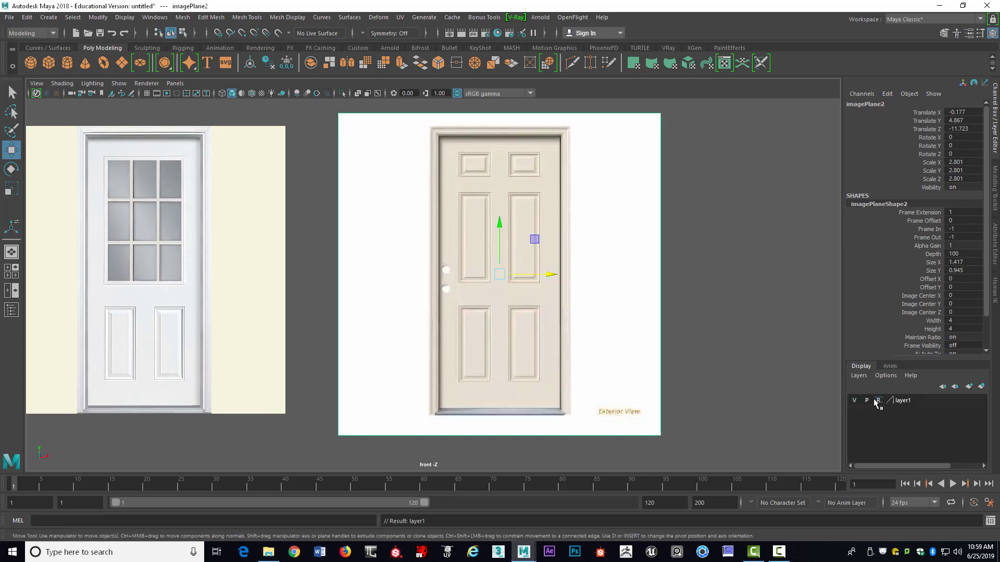
click(726, 204)
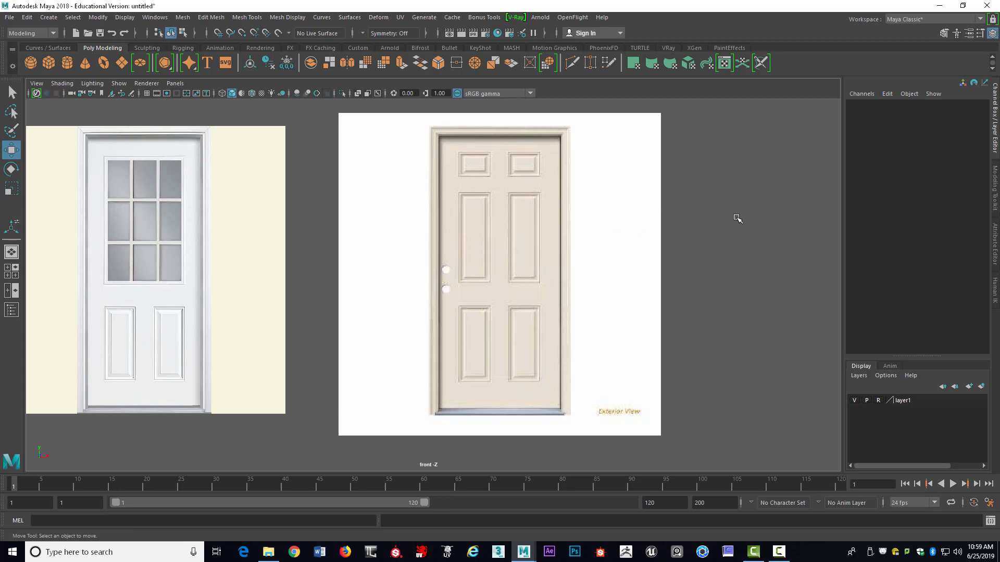
Step: Examine the placement of the two door image planes in the perspective and front views
key(space)
key(space)
alt+drag(660, 263, 502, 350)
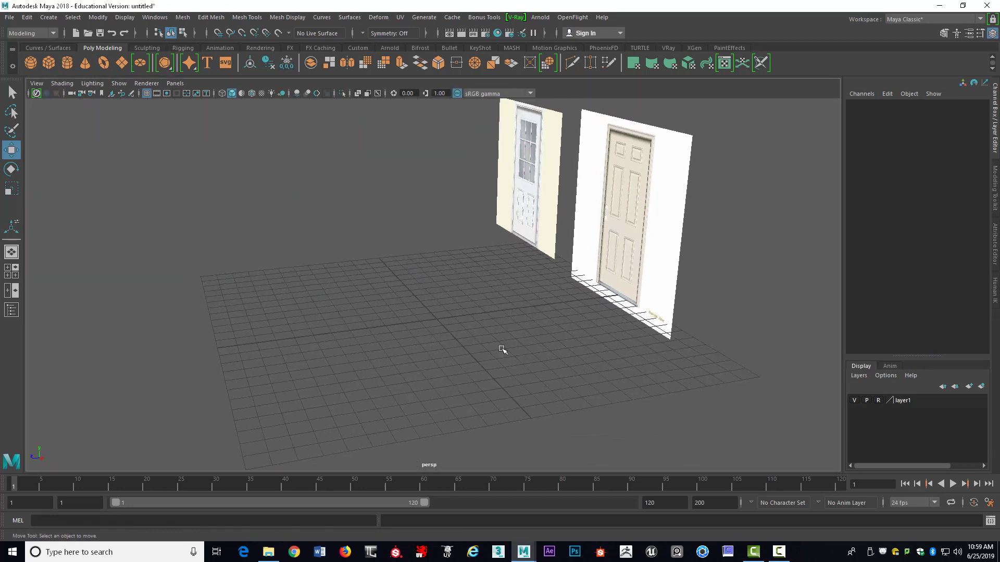
key(space)
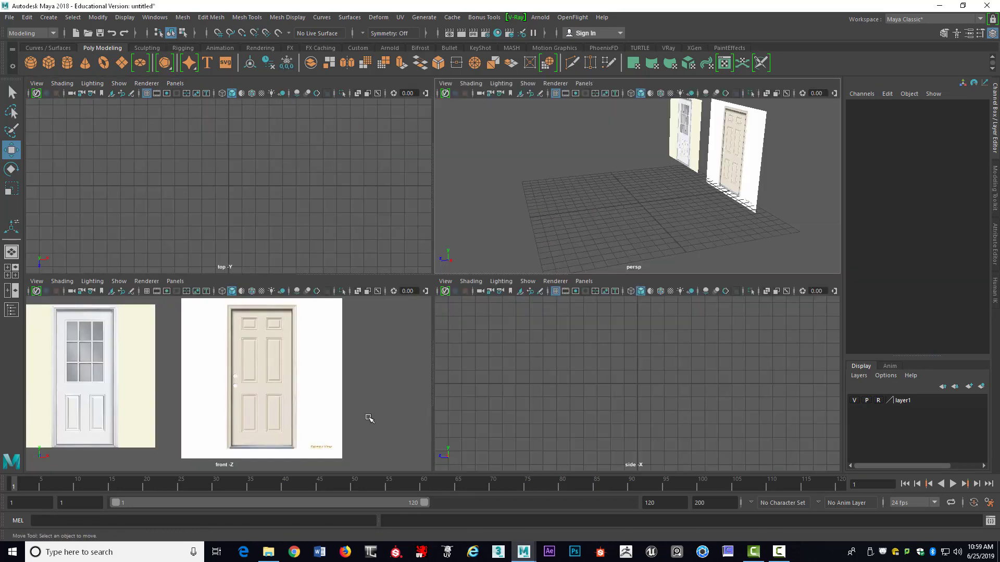
key(space)
alt+middle_drag(655, 324, 565, 316)
scroll(583, 321, up, 1)
scroll(583, 321, down, 1)
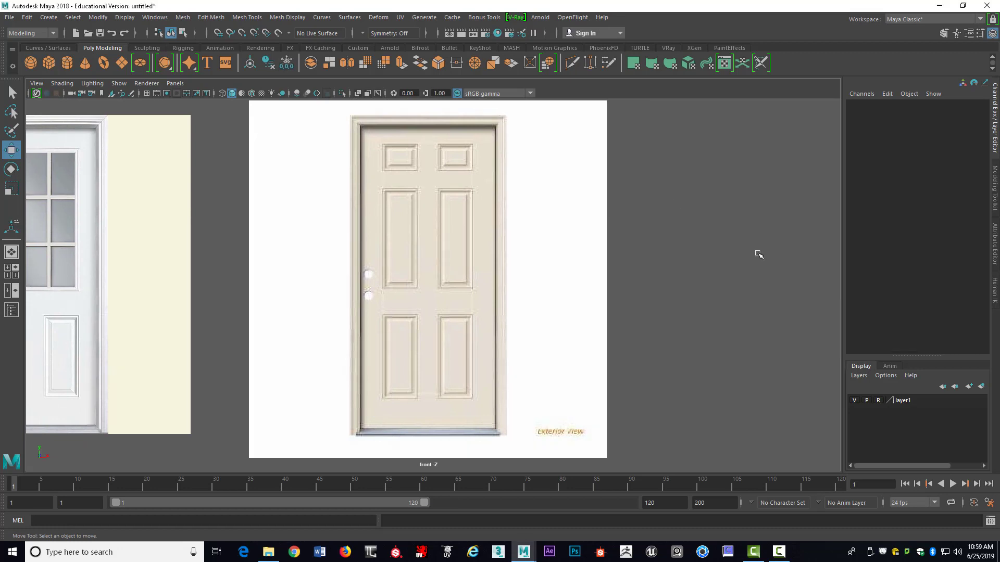
key(space)
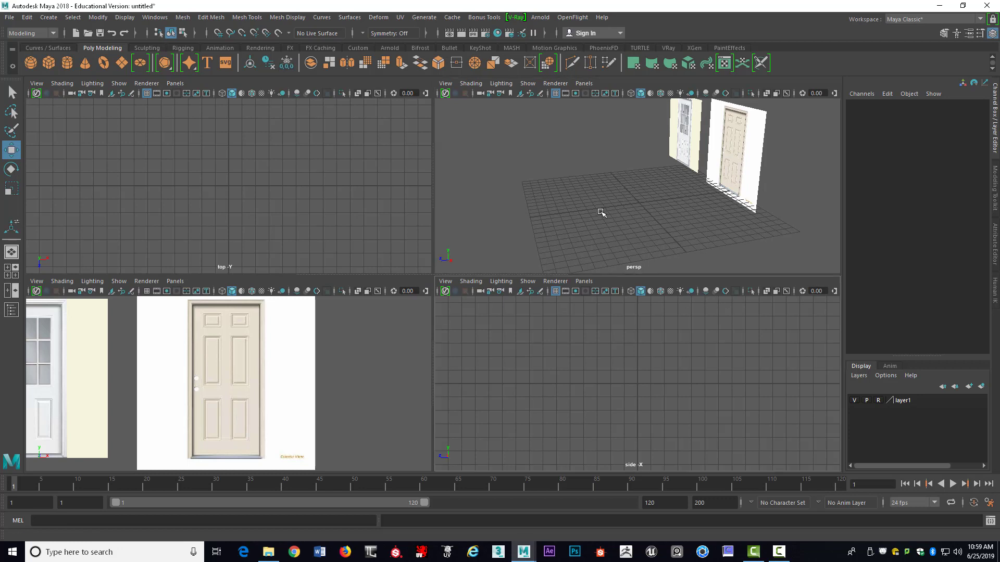
alt+drag(599, 214, 614, 245)
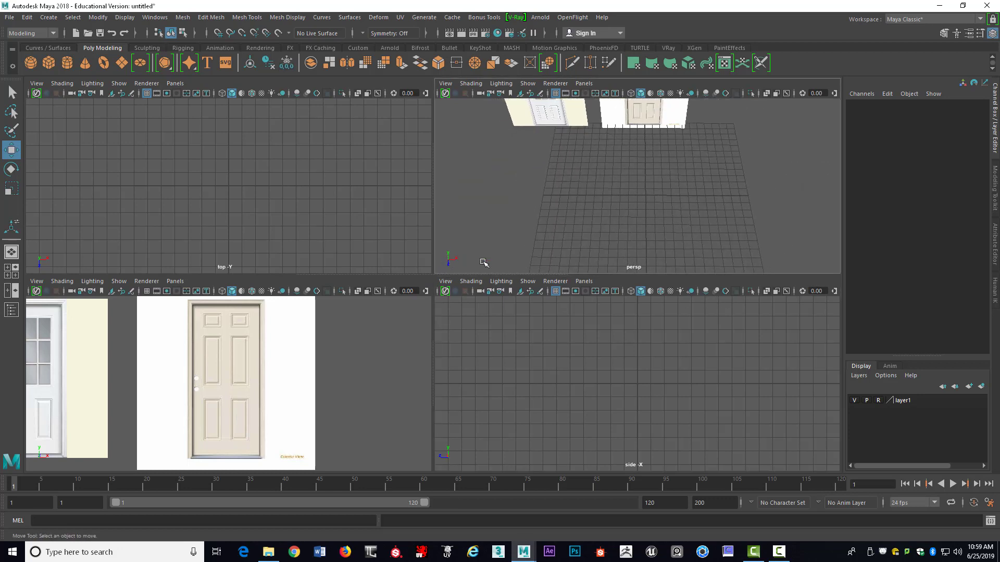
alt+drag(693, 222, 688, 212)
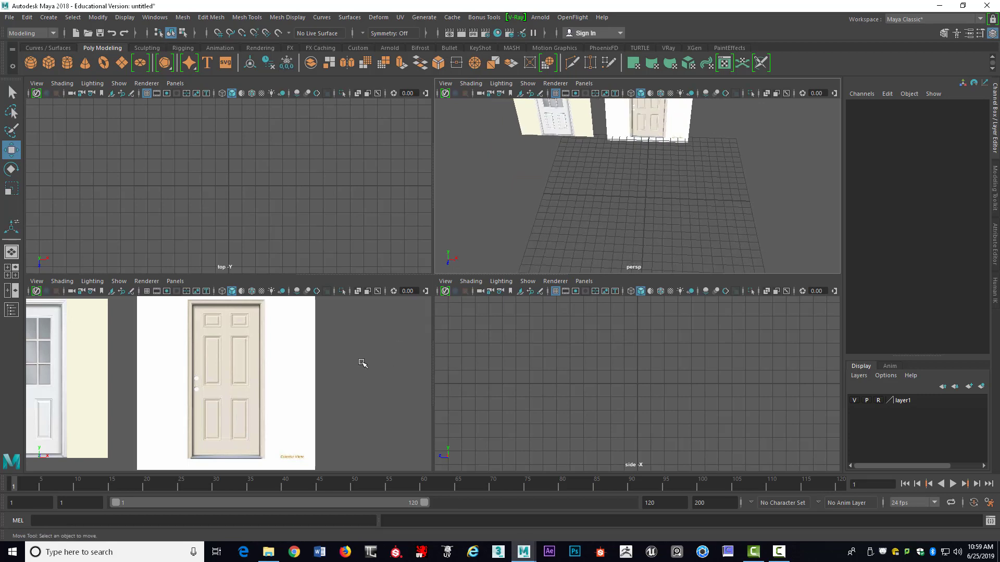
Step: Create a polygon cube in the front view, raise it to the door's top at Y about 9.17, and scale it to about 4.28 in X
key(space)
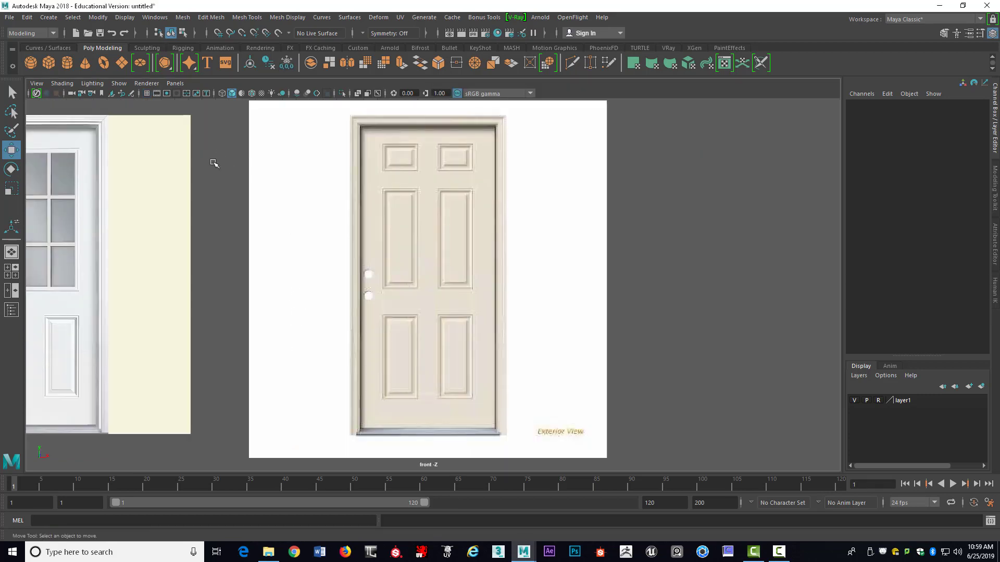
click(50, 62)
drag(432, 386, 410, 93)
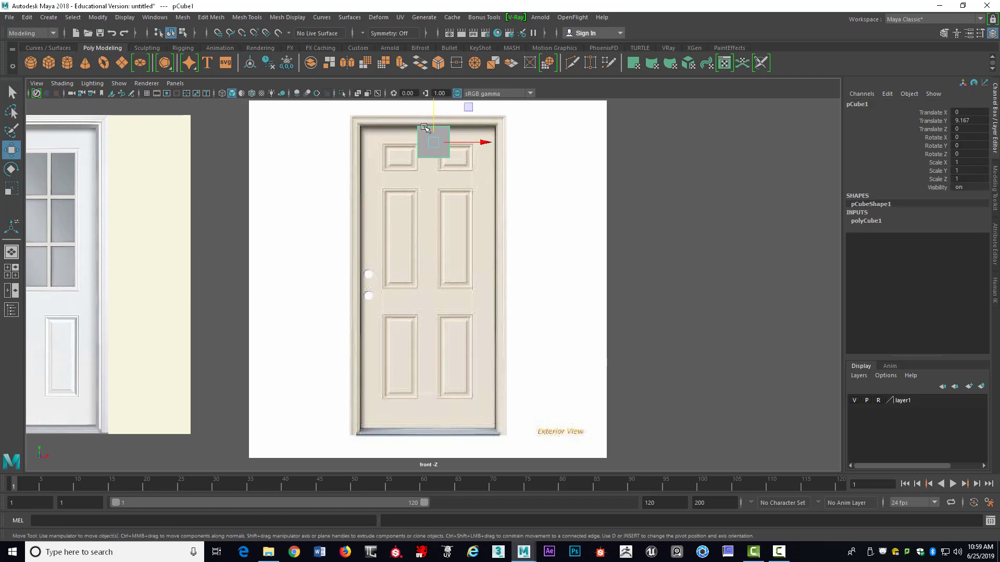
key(r)
drag(481, 142, 635, 144)
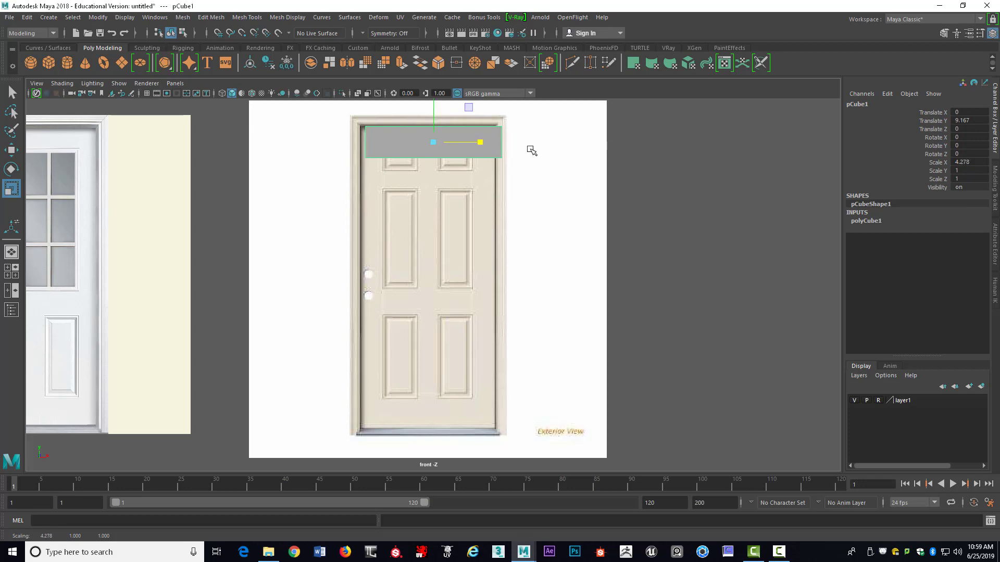
Step: Unlock the reference layer, shift the six-panel door image to about -0.013 in X to line up with the cube, and set the layer back to Reference
click(879, 401)
click(639, 283)
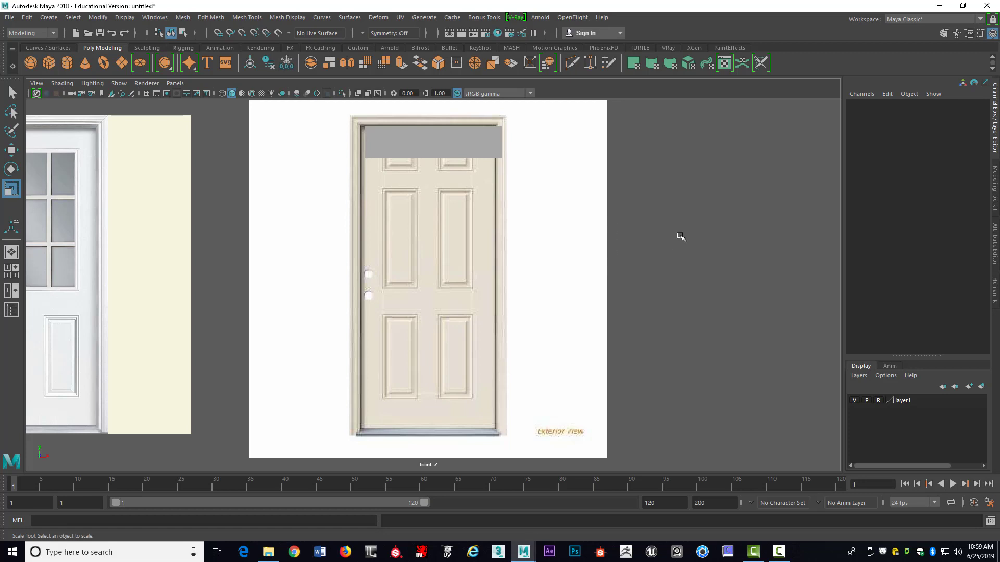
key(space)
key(space)
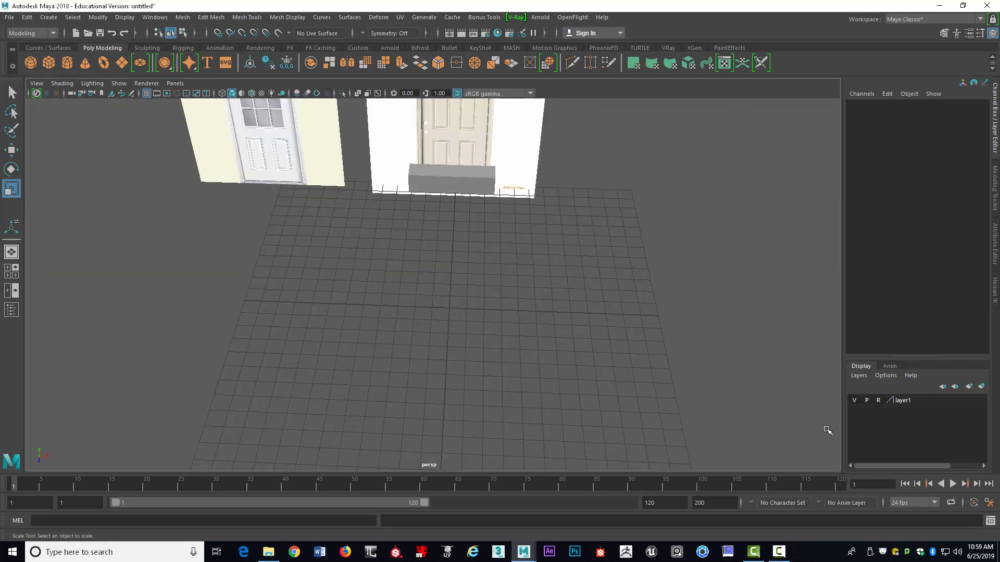
click(558, 156)
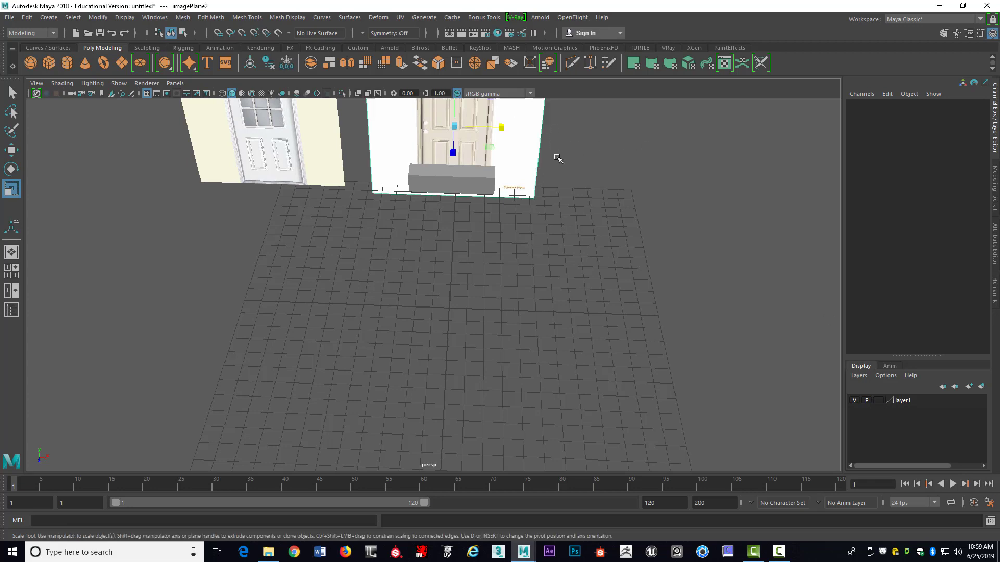
key(space)
key(space)
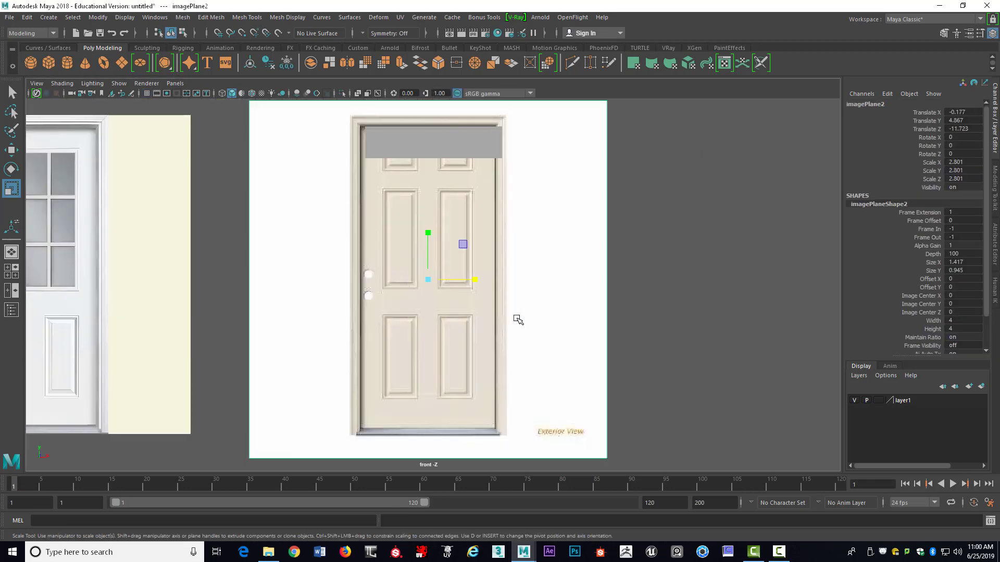
key(w)
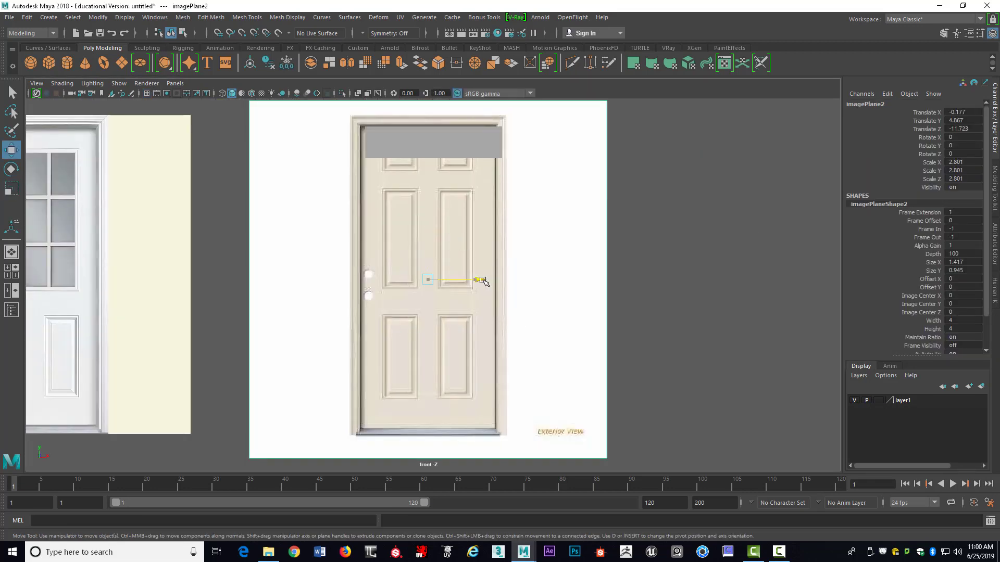
drag(475, 280, 486, 280)
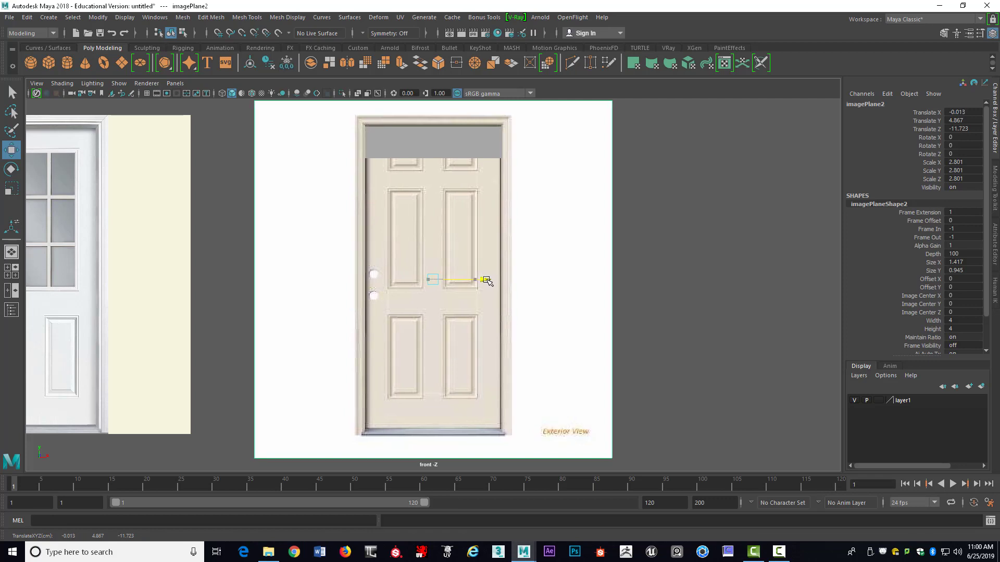
drag(486, 281, 486, 280)
click(880, 400)
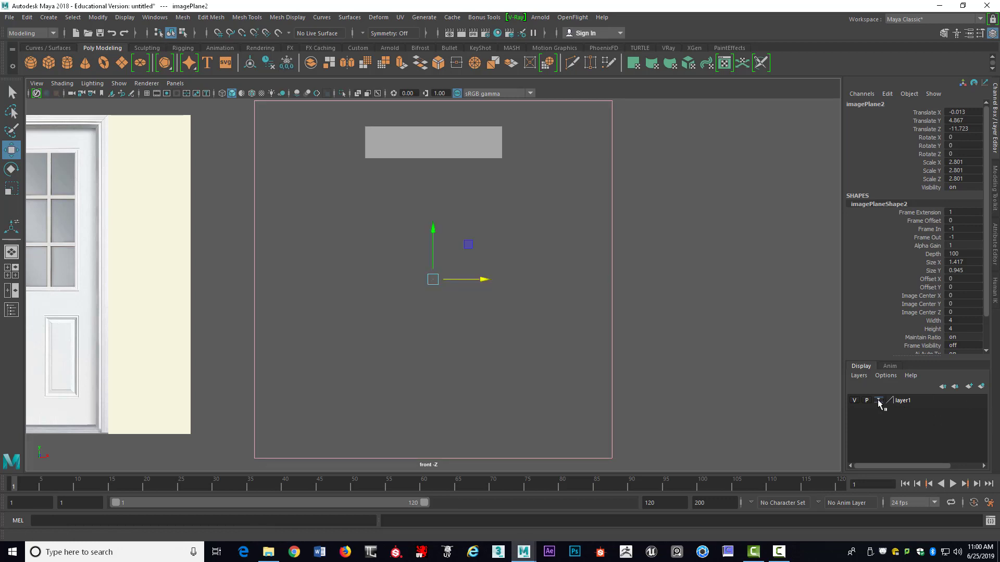
click(881, 400)
Step: Move the cube's bottom vertices down to the base of the door so the cube covers the door's full height
click(421, 153)
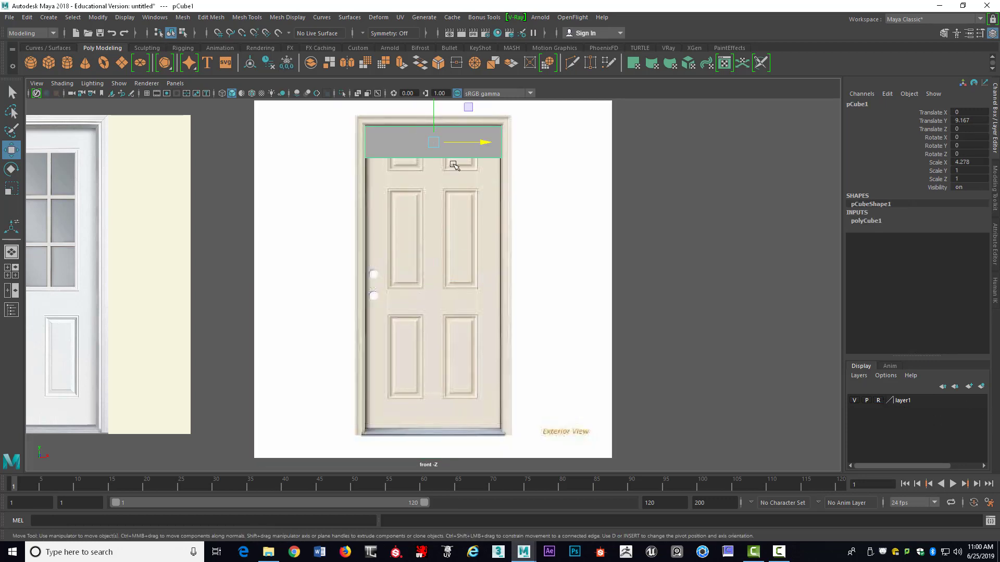
right_drag(402, 139, 354, 140)
drag(333, 126, 664, 220)
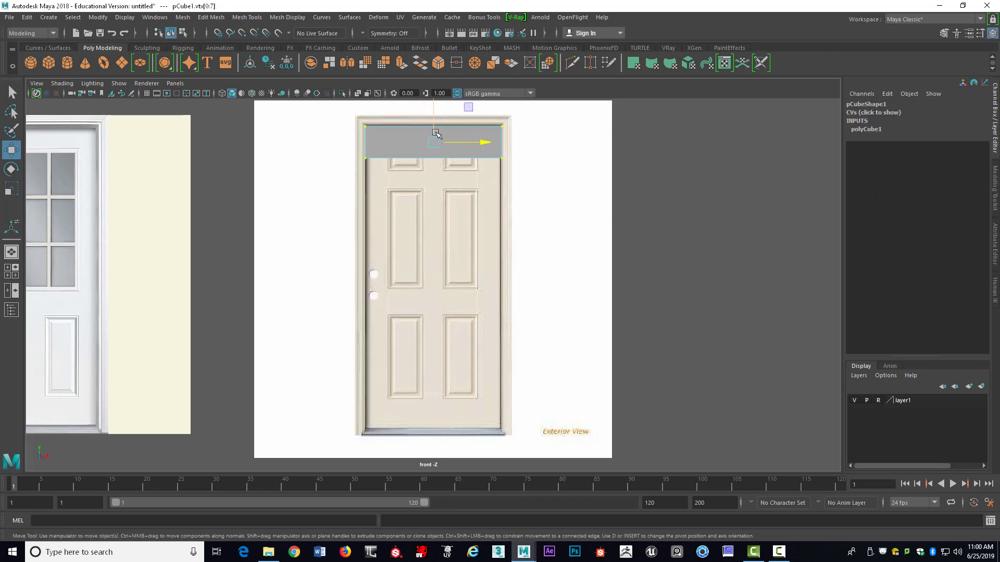
mouse_move(443, 110)
mouse_down()
mouse_move(415, 384)
mouse_move(420, 357)
mouse_move(417, 383)
mouse_move(425, 376)
mouse_move(415, 382)
mouse_up()
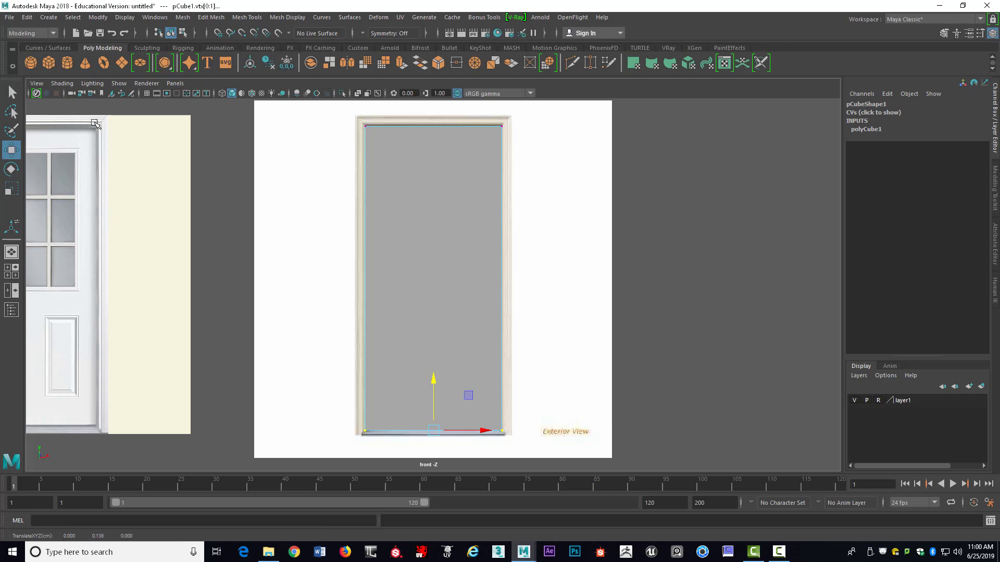
Step: Turn on X-Ray shading in the front view and return the cube to object selection mode
click(62, 83)
click(68, 188)
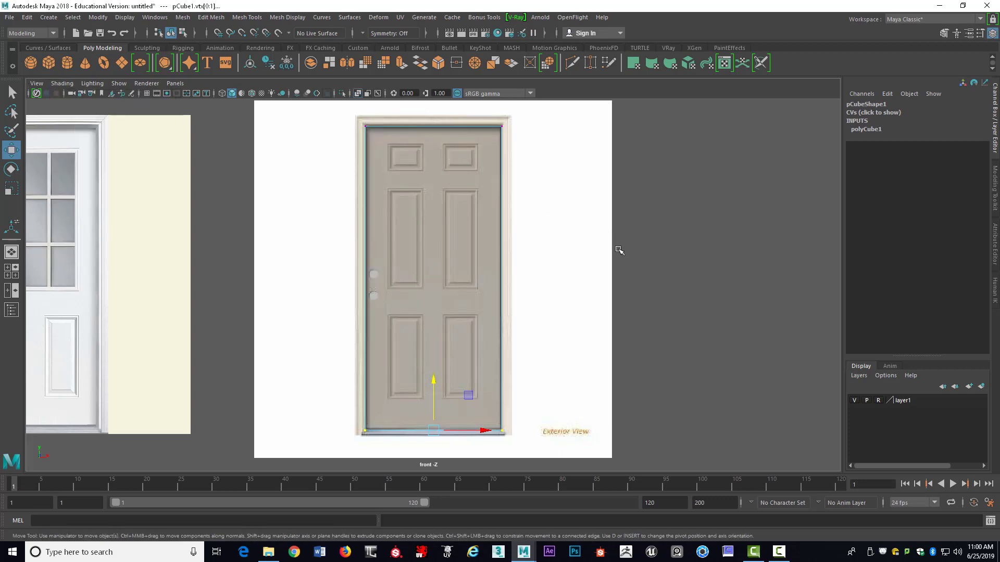
scroll(491, 221, up, 1)
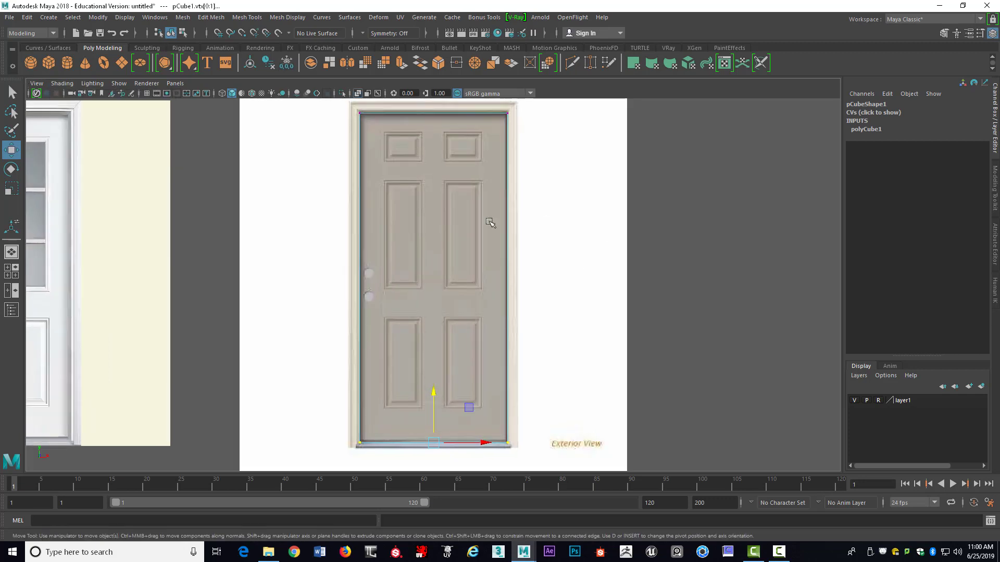
right_drag(441, 197, 431, 267)
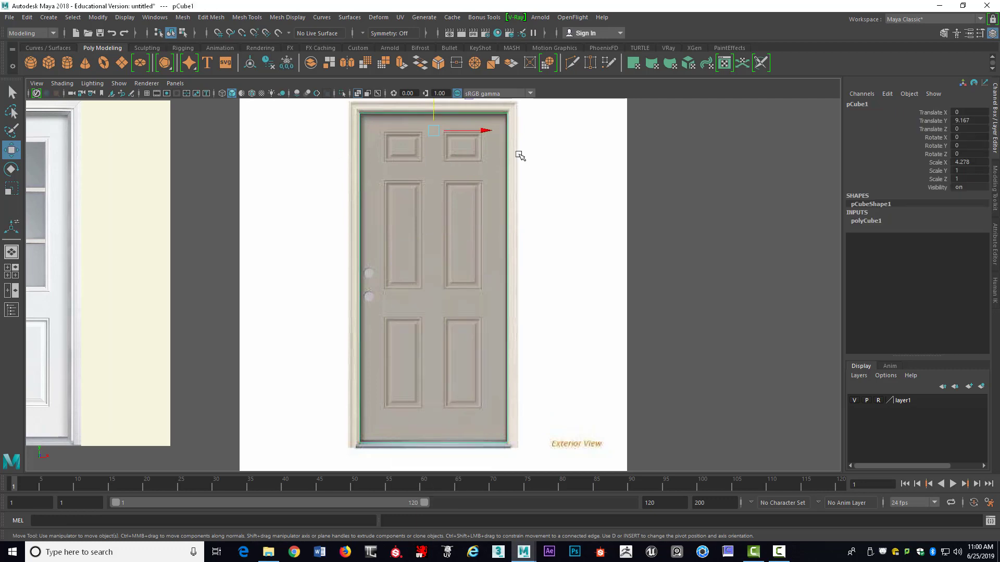
scroll(491, 167, up, 1)
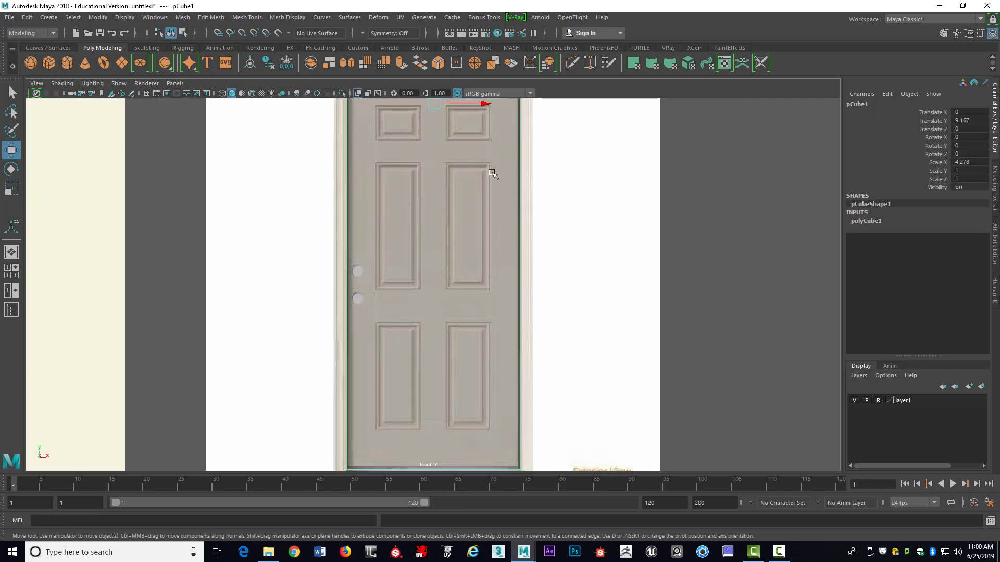
scroll(486, 163, up, 1)
scroll(484, 221, up, 2)
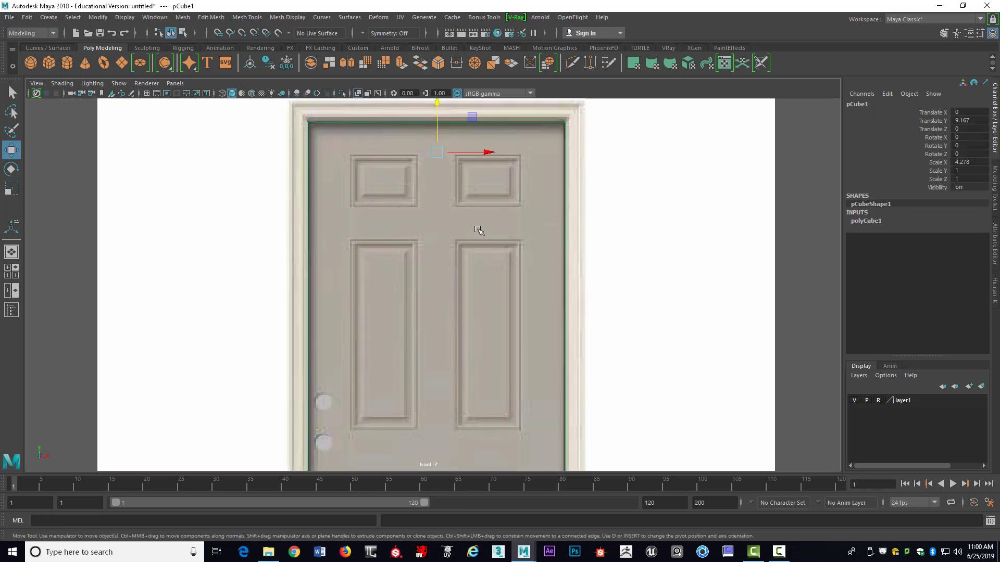
Step: Insert horizontal edge loops across the cube along the top and bottom edges of the reference door's two small upper panels
alt+middle_drag(476, 230, 490, 326)
scroll(492, 318, up, 2)
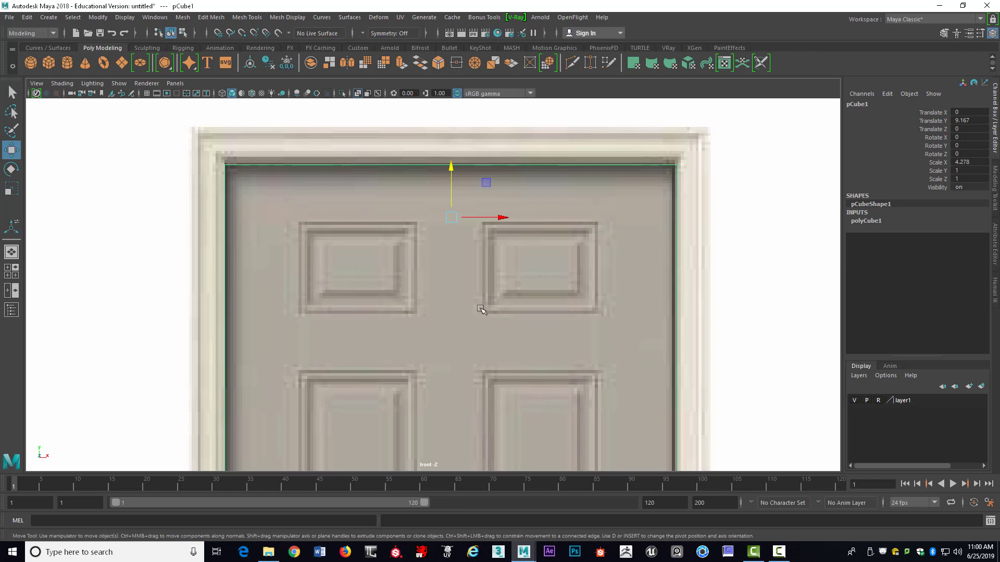
shift+right_click(682, 202)
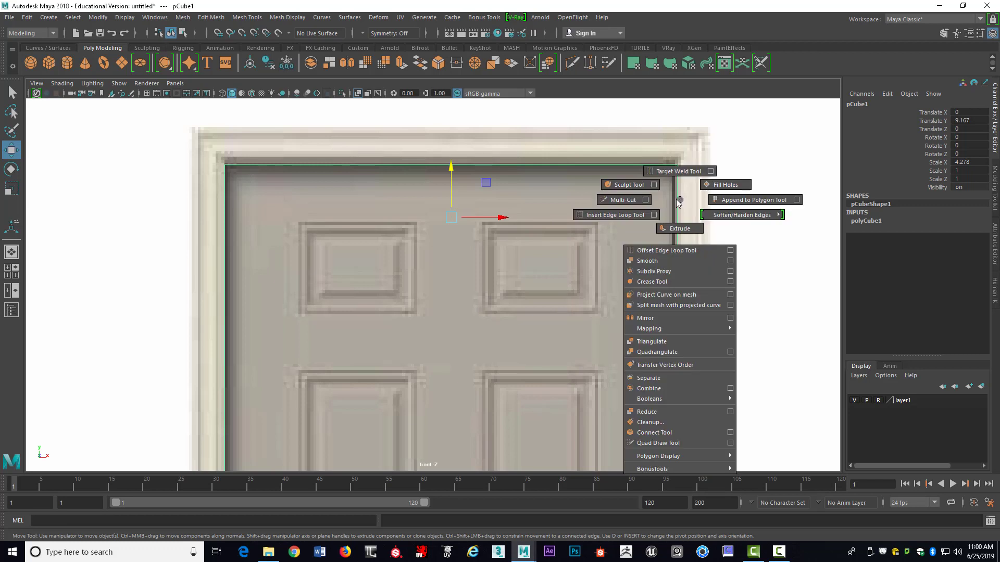
shift+right_drag(676, 200, 623, 216)
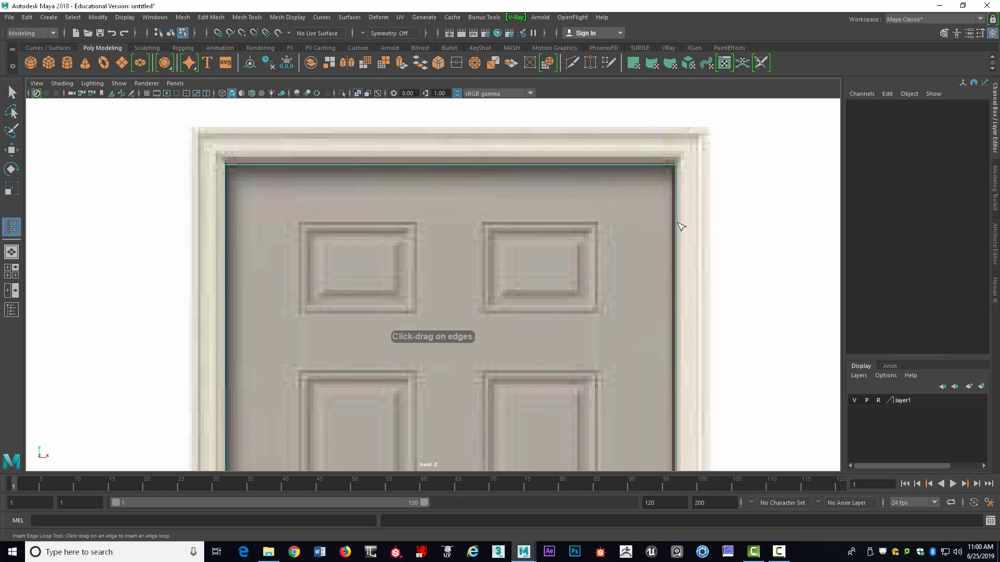
drag(681, 226, 680, 223)
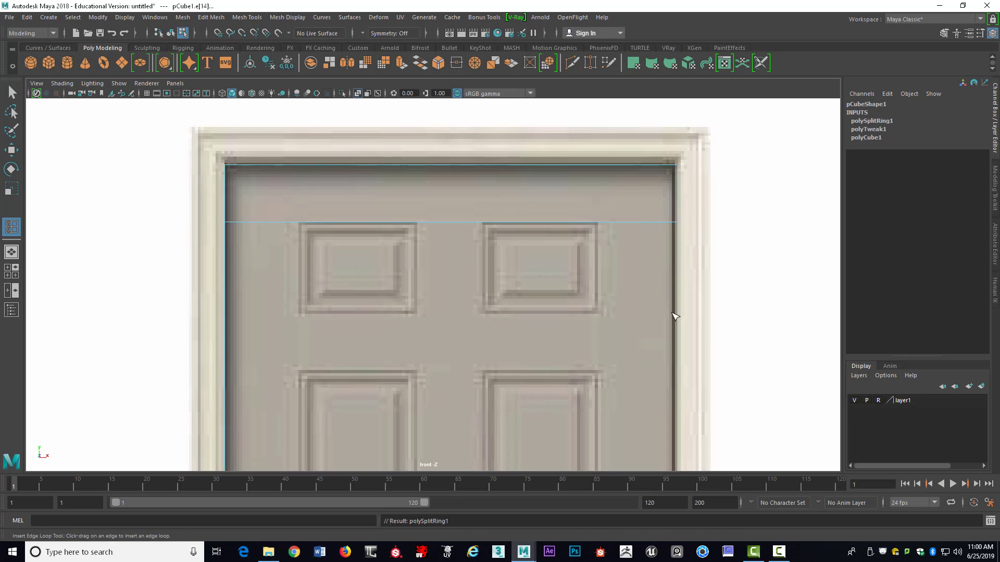
drag(679, 315, 676, 316)
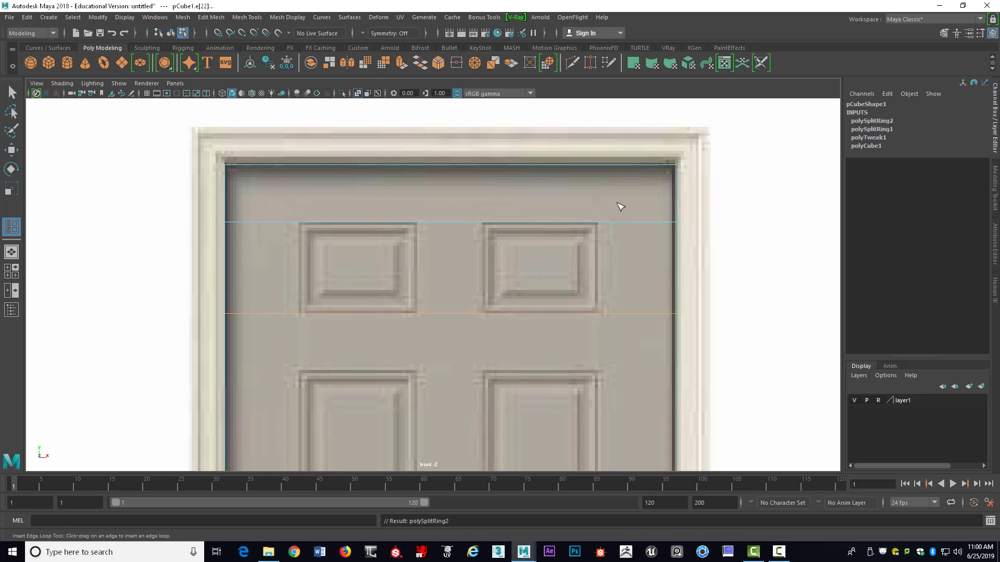
Step: Insert four vertical edge loops along the left and right edges of both panel columns
drag(597, 168, 600, 168)
drag(479, 166, 484, 169)
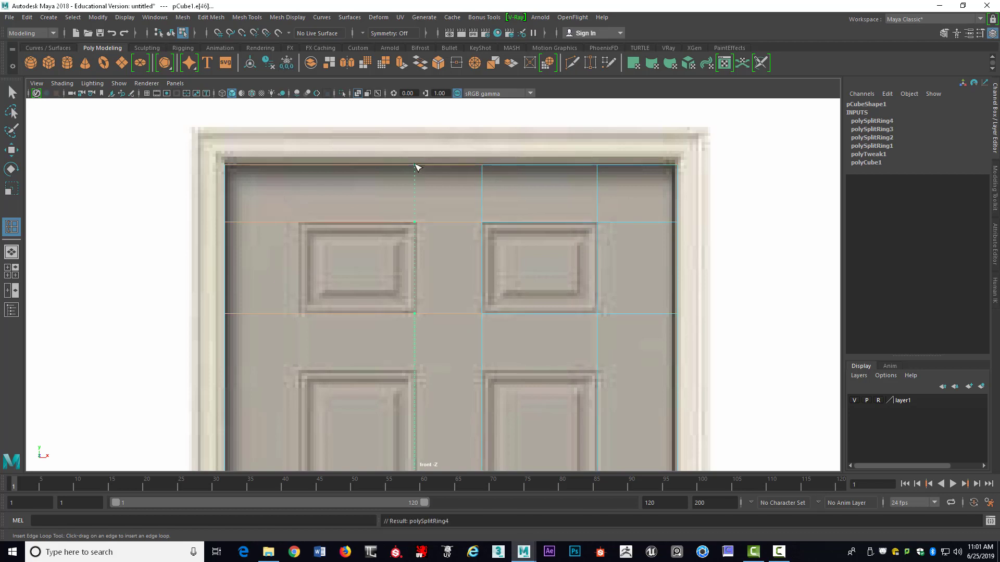
drag(417, 167, 418, 167)
drag(302, 166, 299, 167)
Step: Insert horizontal edge loops along the top and bottom edges of the two tall middle panels
alt+middle_drag(552, 336, 553, 203)
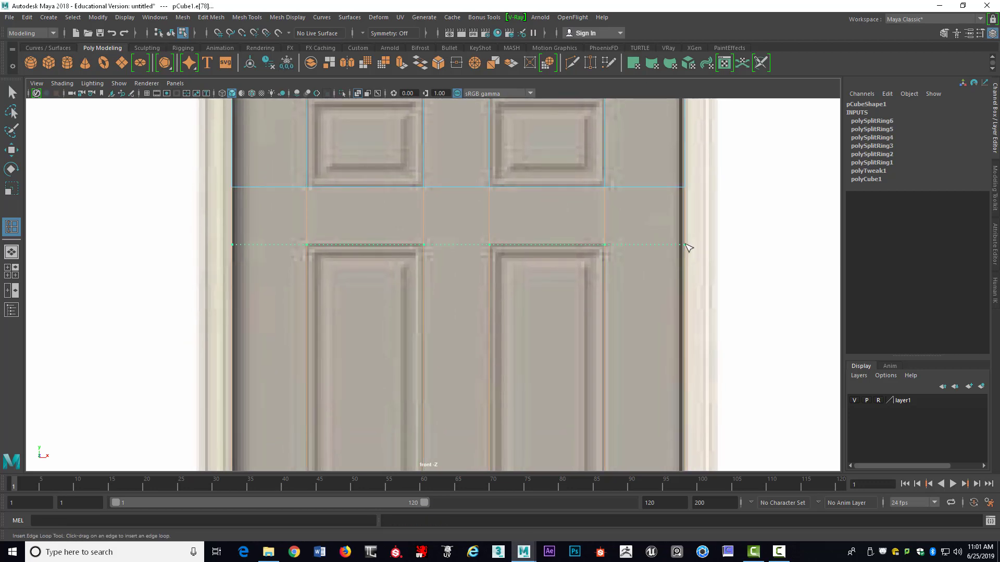
click(689, 246)
alt+middle_drag(626, 331, 611, 152)
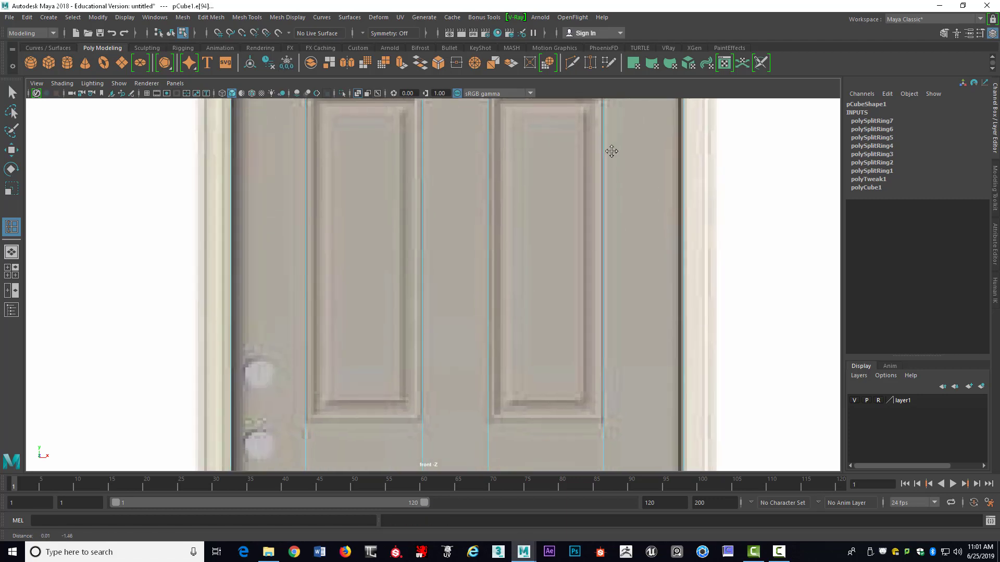
click(669, 374)
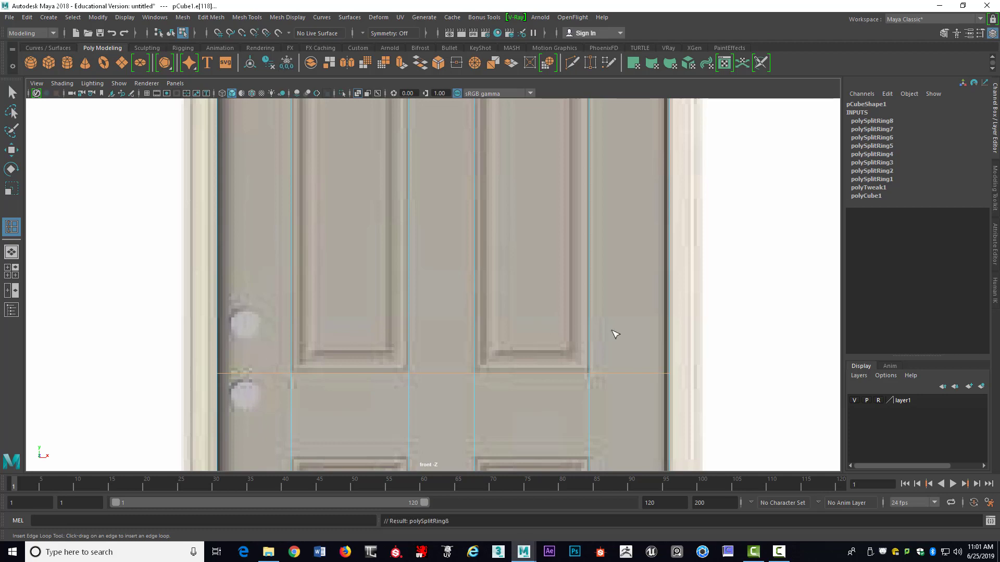
Step: Insert horizontal edge loops along the top and bottom edges of the two lower panels
scroll(750, 320, down, 5)
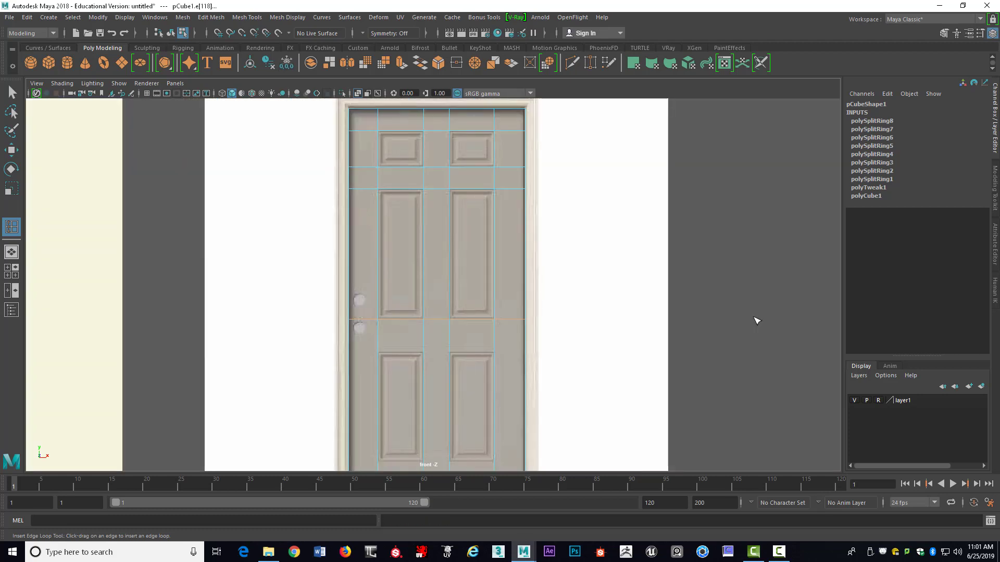
scroll(754, 319, up, 3)
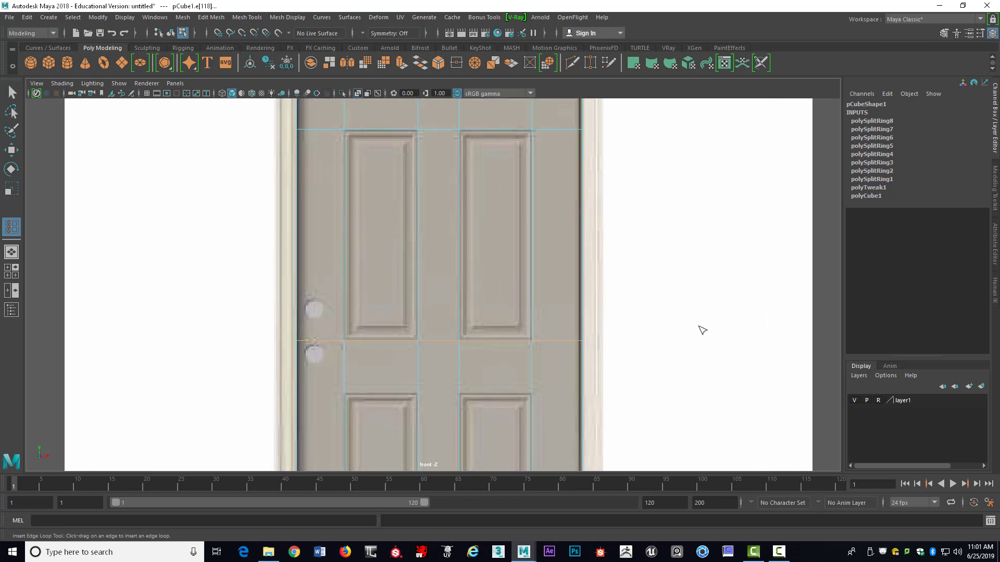
scroll(702, 330, down, 3)
scroll(705, 259, up, 3)
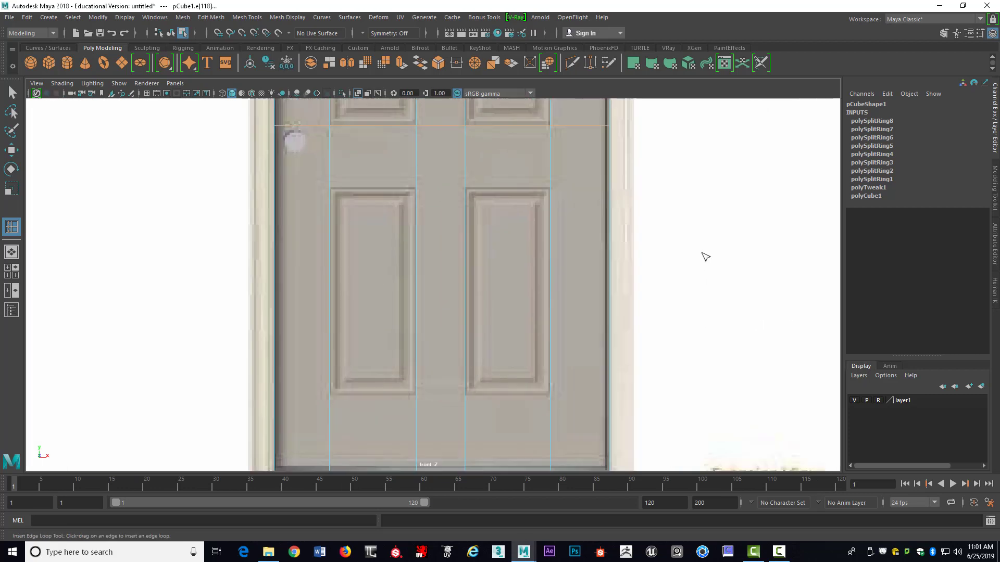
alt+middle_drag(706, 257, 706, 325)
scroll(704, 302, up, 1)
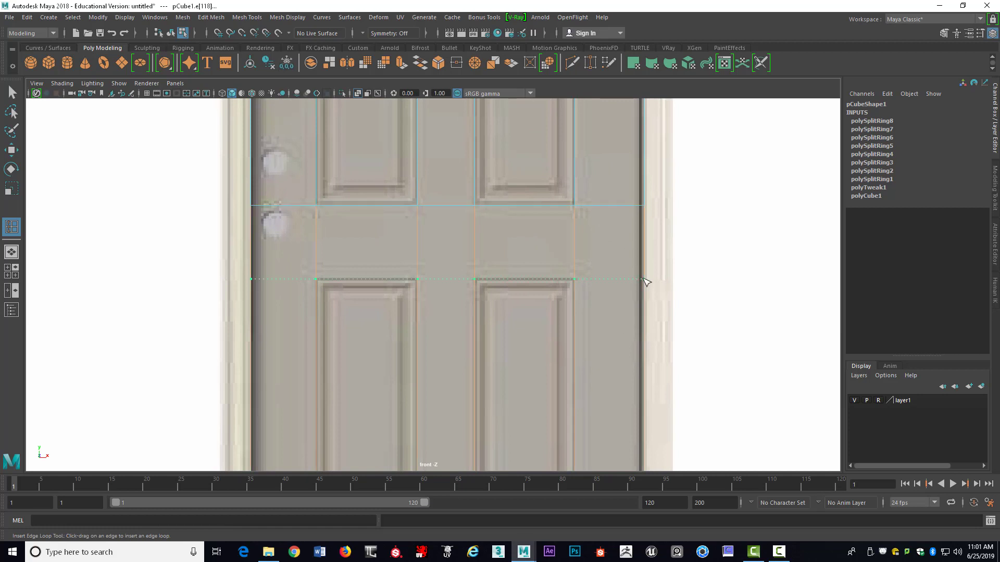
click(646, 281)
alt+middle_drag(748, 293, 755, 214)
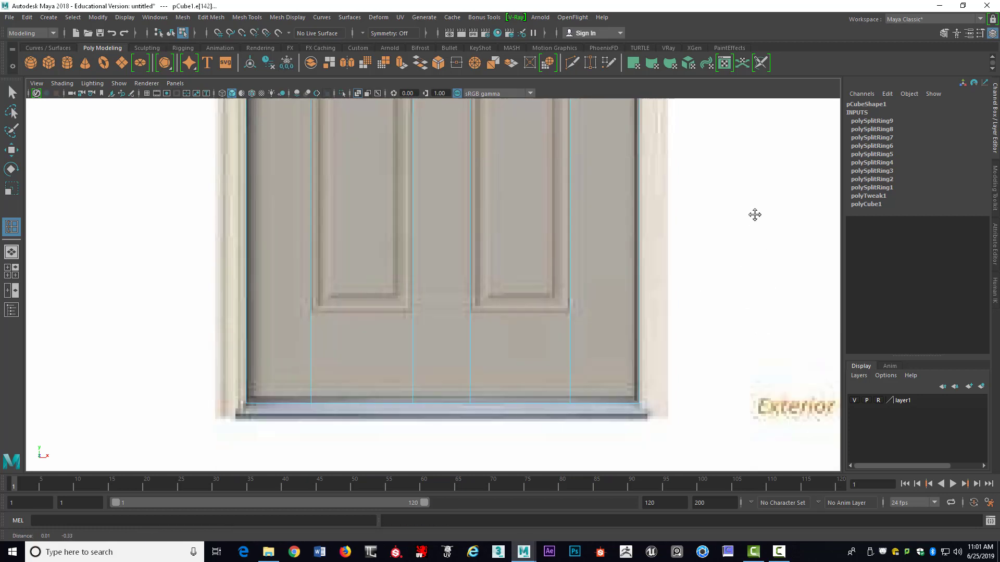
scroll(677, 288, up, 1)
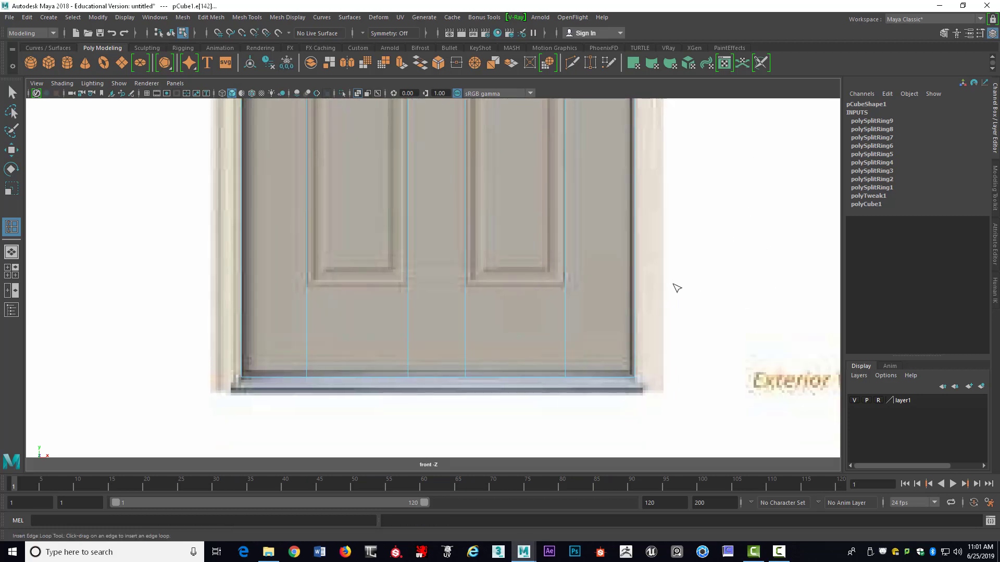
click(645, 290)
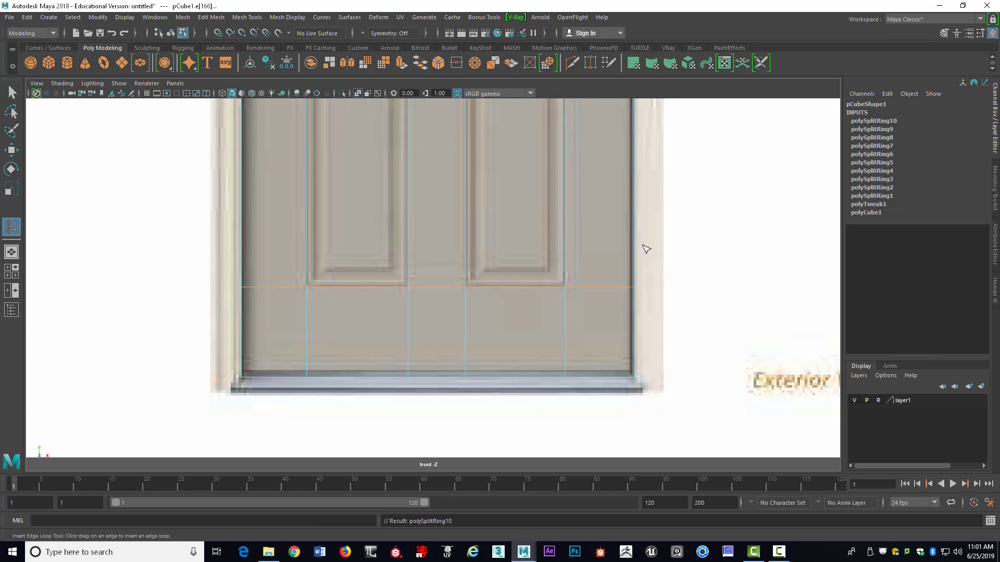
Step: Check the edge loops against the reference door in the front view, and examine the cube from several sides in the perspective view
scroll(645, 248, down, 3)
scroll(631, 228, down, 5)
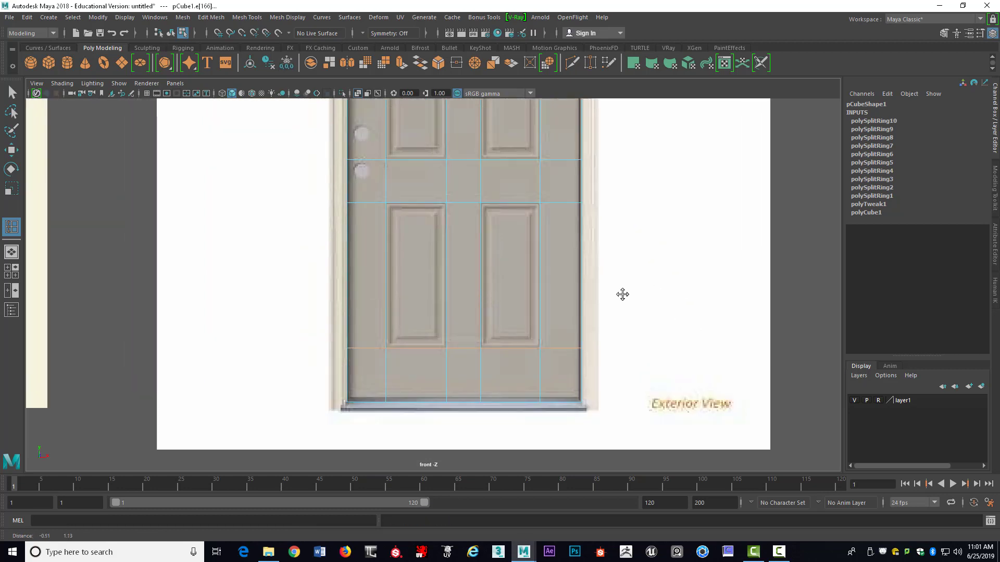
scroll(579, 305, up, 3)
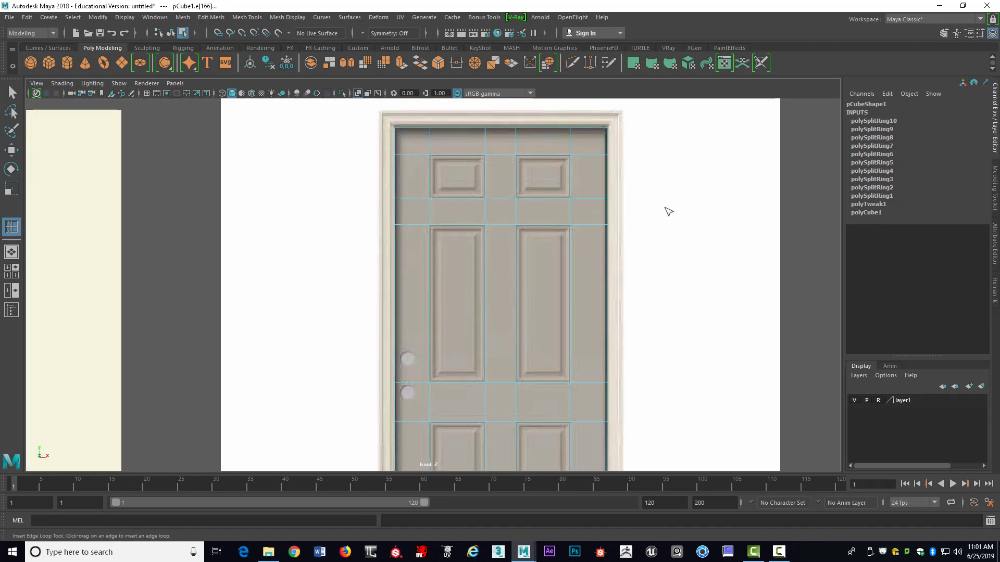
key(space)
key(space)
alt+drag(616, 297, 577, 285)
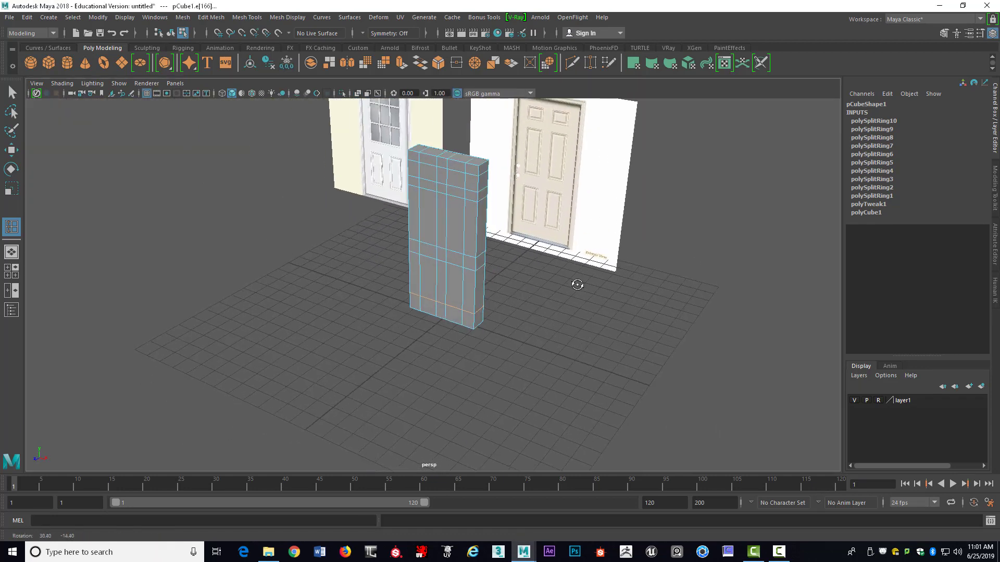
scroll(558, 283, up, 6)
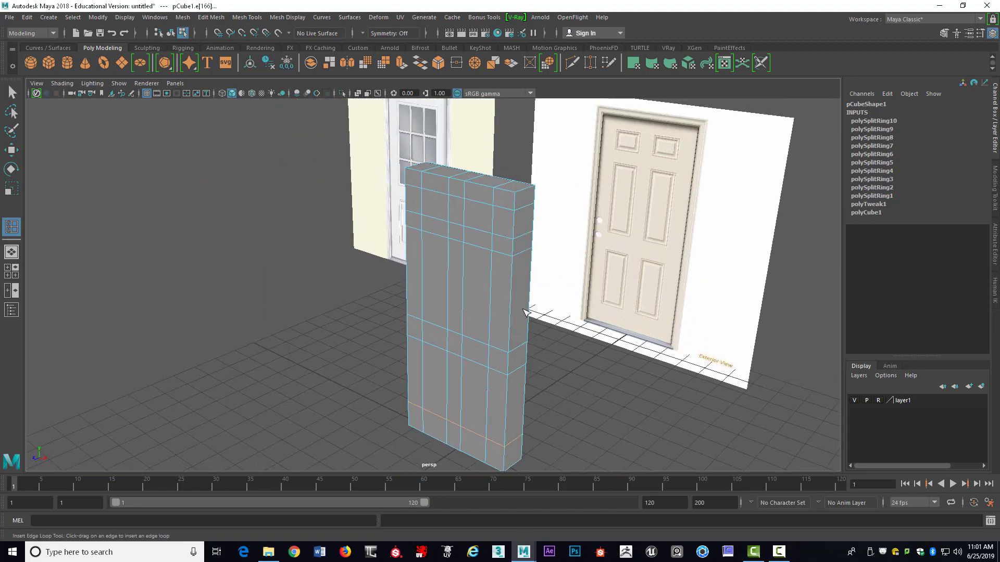
alt+drag(525, 312, 387, 180)
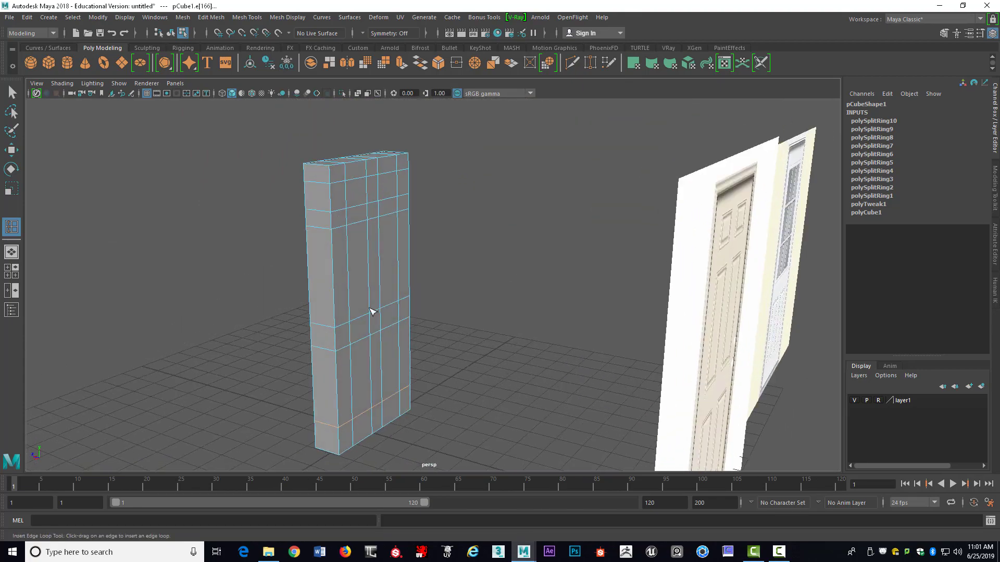
alt+drag(370, 309, 558, 312)
alt+middle_drag(539, 270, 539, 302)
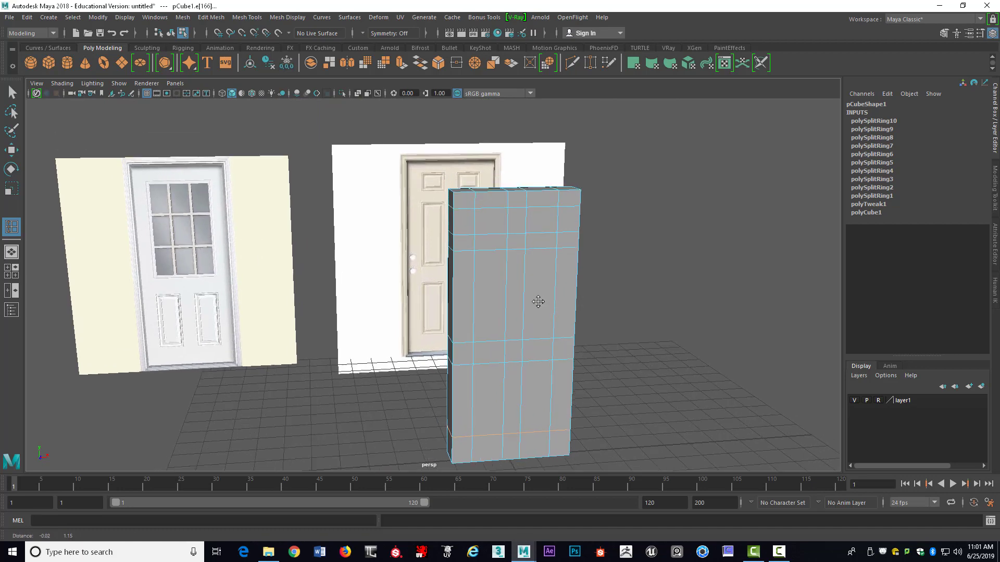
scroll(537, 296, up, 2)
alt+drag(620, 239, 443, 238)
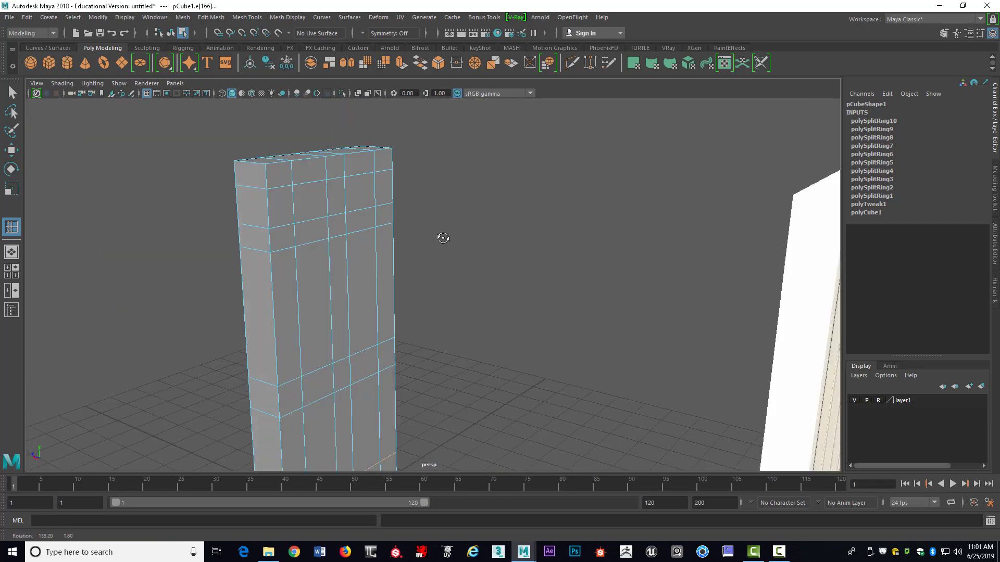
alt+drag(312, 205, 541, 184)
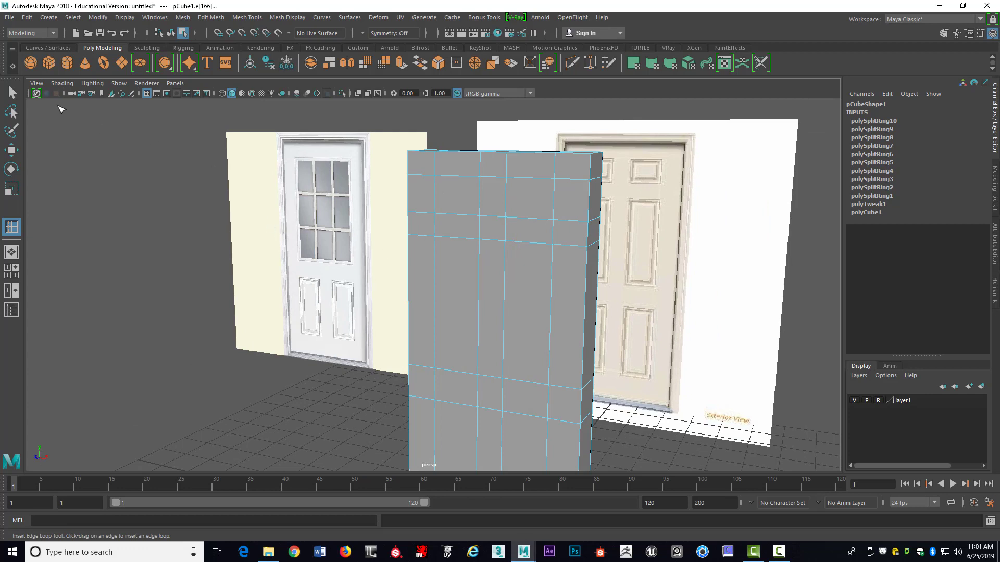
Step: Leave the edge loop tool, switch the cube to face mode, and select the six panel faces on its front
click(11, 92)
alt+drag(782, 290, 708, 272)
mouse_move(425, 219)
right_down()
mouse_move(435, 221)
mouse_move(426, 237)
right_up()
click(443, 199)
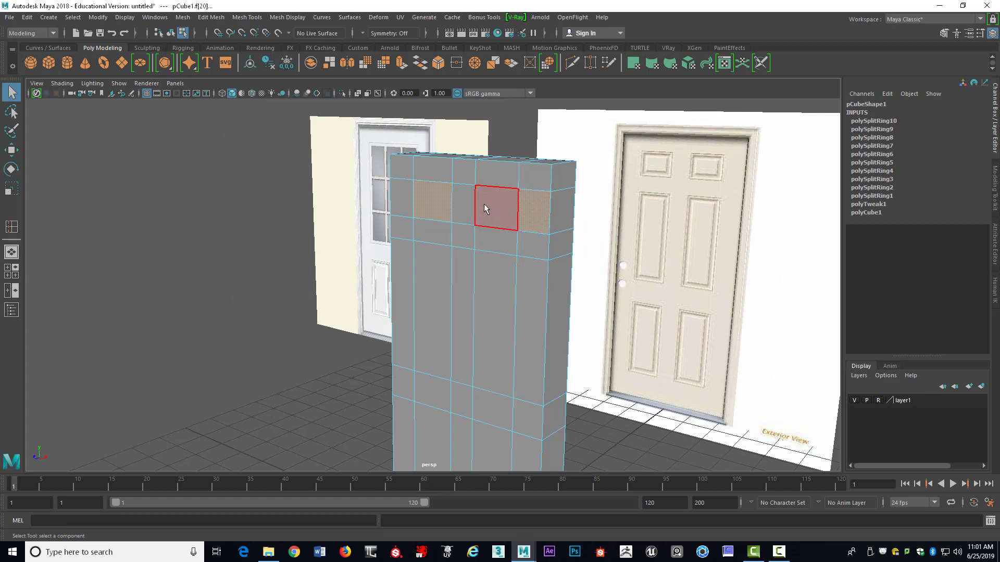
click(486, 206)
shift+click(430, 209)
shift+click(440, 307)
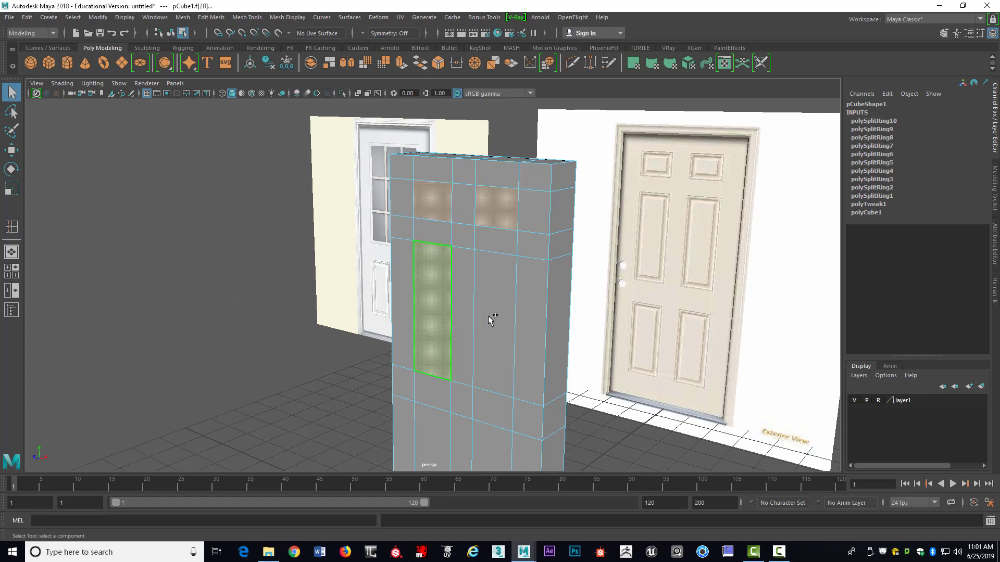
alt+middle_drag(505, 322, 515, 221)
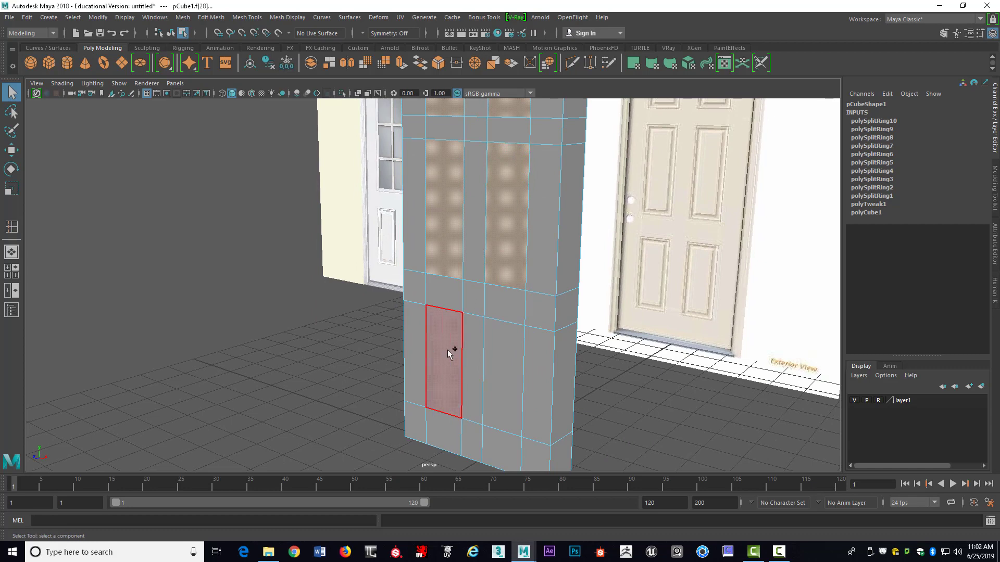
shift+click(448, 349)
shift+click(510, 357)
alt+drag(494, 302, 517, 298)
alt+middle_drag(522, 240, 513, 286)
alt+drag(513, 286, 462, 277)
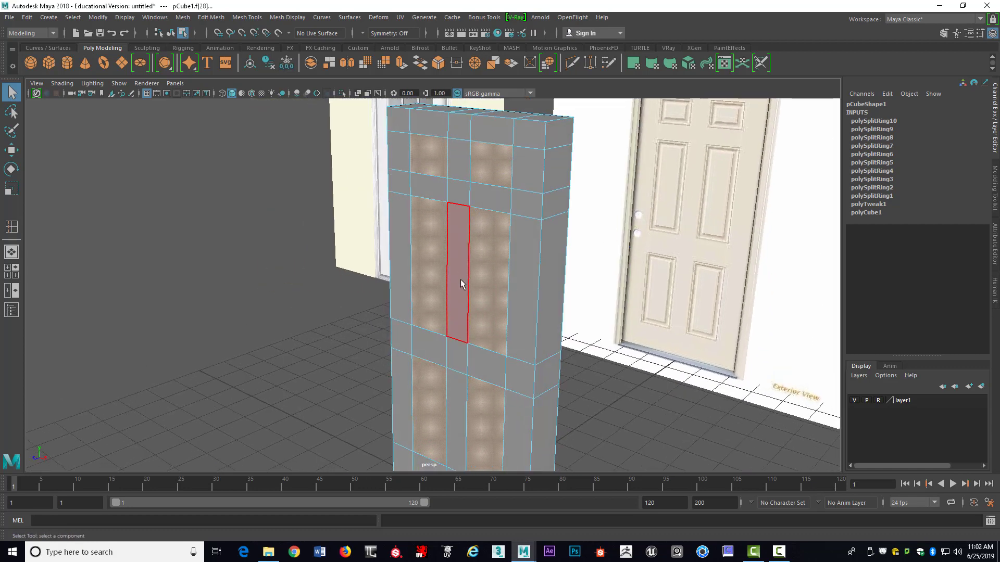
Step: Try extruding the six panel faces with a local scale of 0.876 in X and 0.932 in Y, and undo the extrusion
key(ctrl+e)
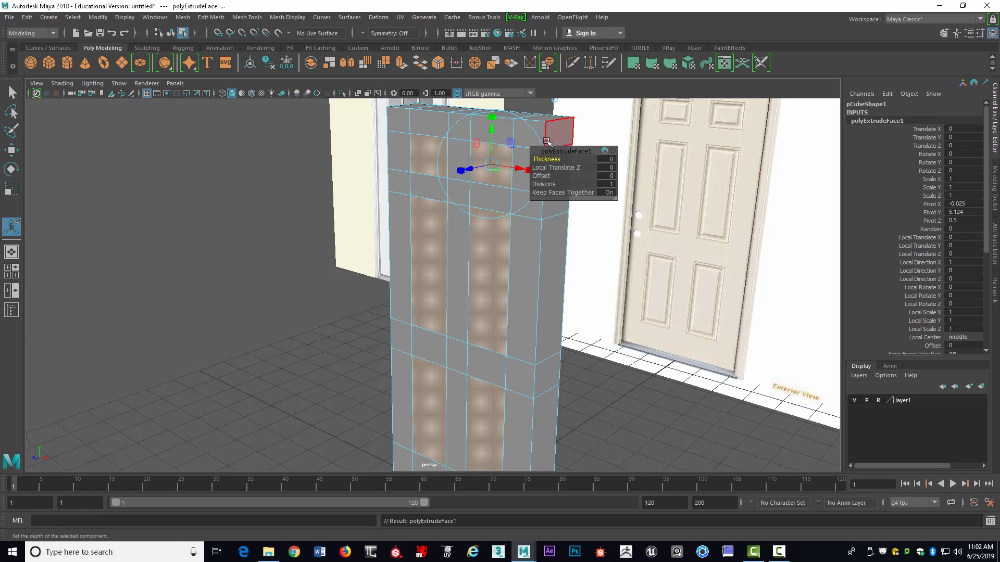
mouse_move(491, 116)
mouse_down()
mouse_move(486, 126)
mouse_move(491, 119)
mouse_up()
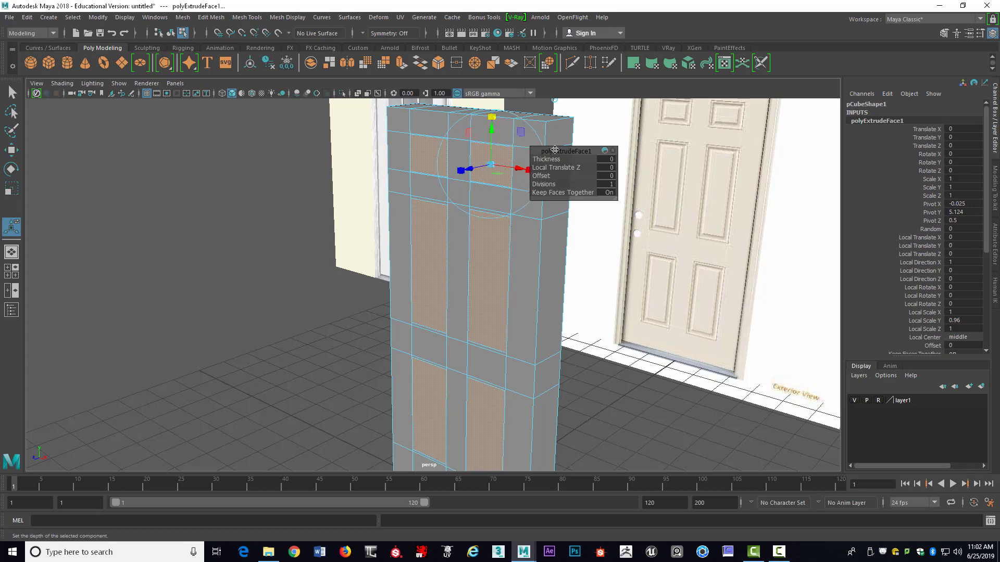
drag(555, 151, 654, 147)
drag(528, 170, 525, 169)
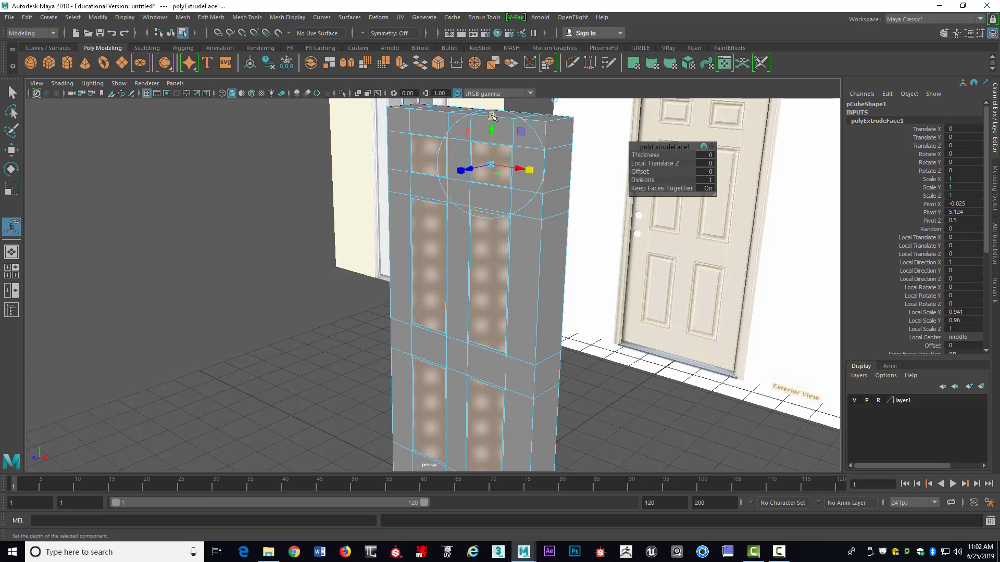
drag(492, 115, 490, 118)
drag(528, 170, 528, 170)
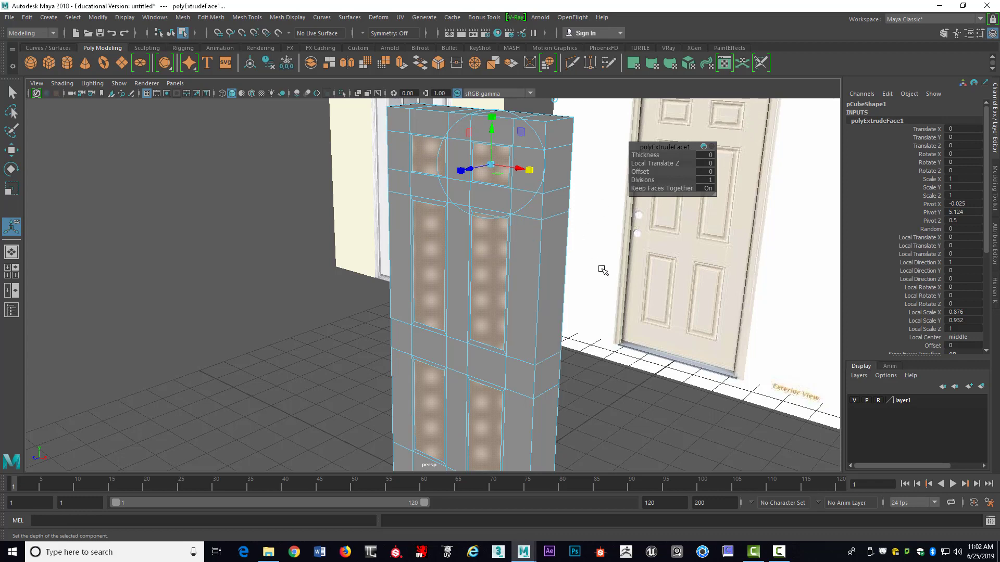
key(ctrl+z)
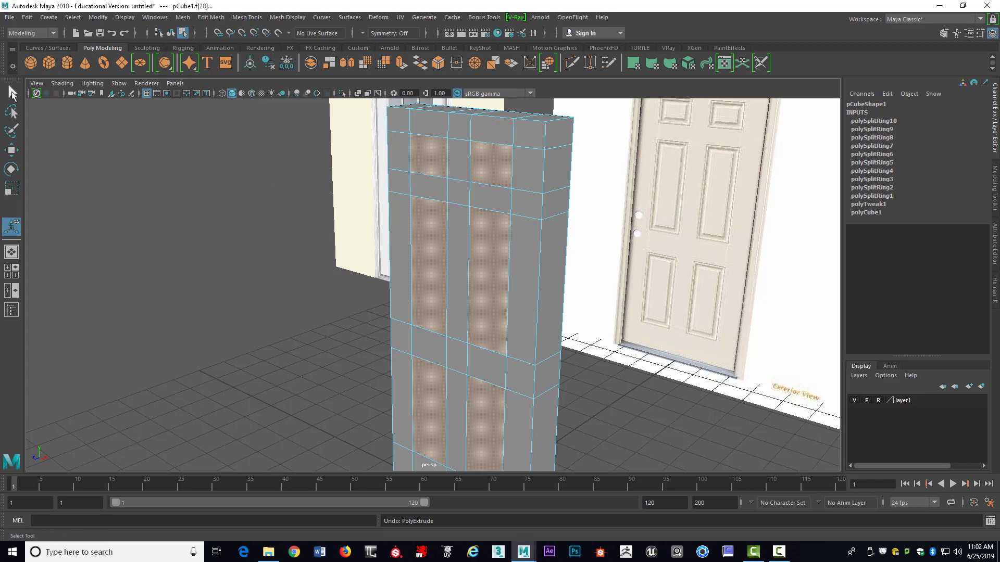
Step: Select the six panel faces on the cube's front again and start an extrusion on them
key(q)
click(426, 157)
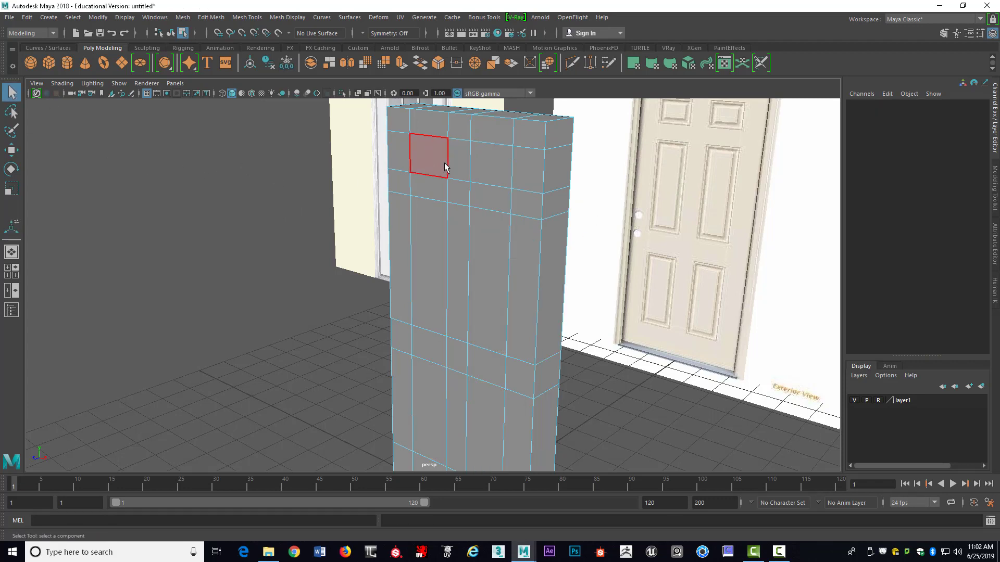
shift+click(489, 163)
shift+click(442, 276)
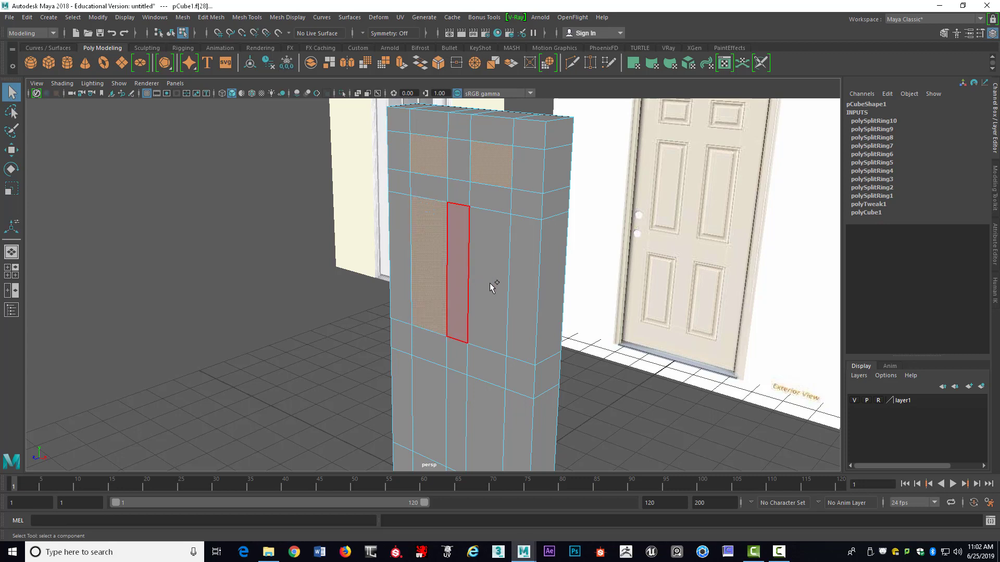
shift+click(491, 291)
shift+click(428, 396)
shift+click(484, 411)
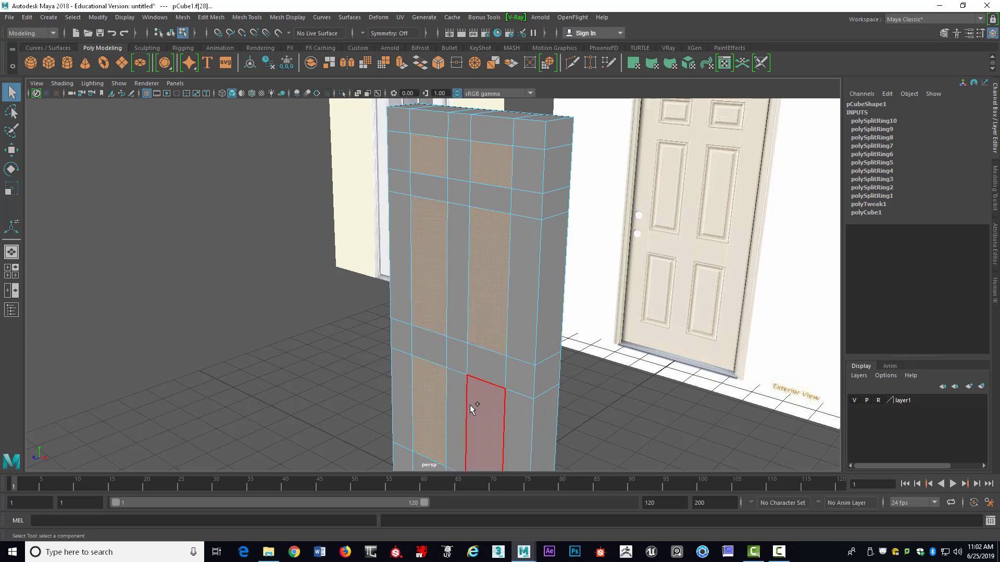
key(ctrl+e)
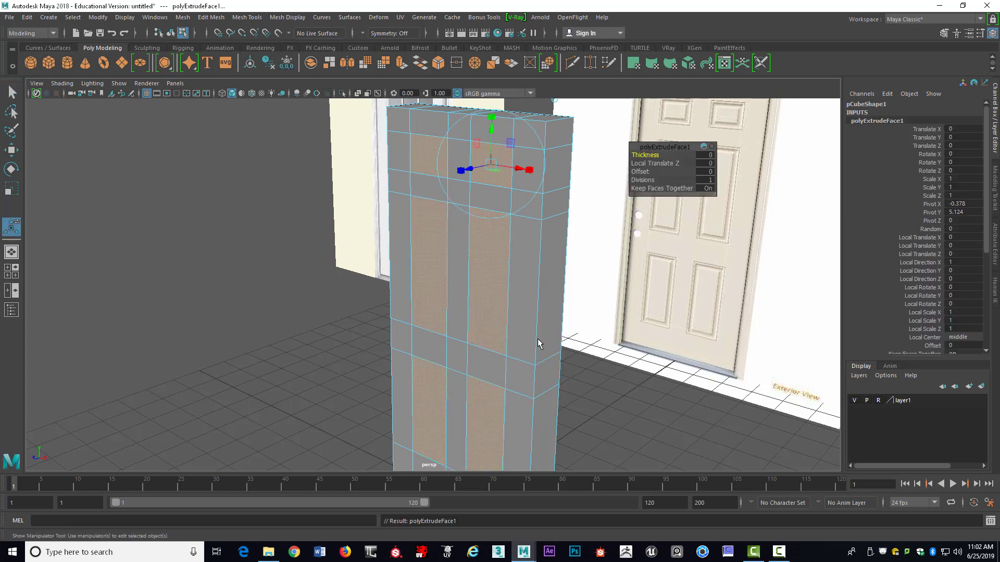
drag(683, 150, 691, 121)
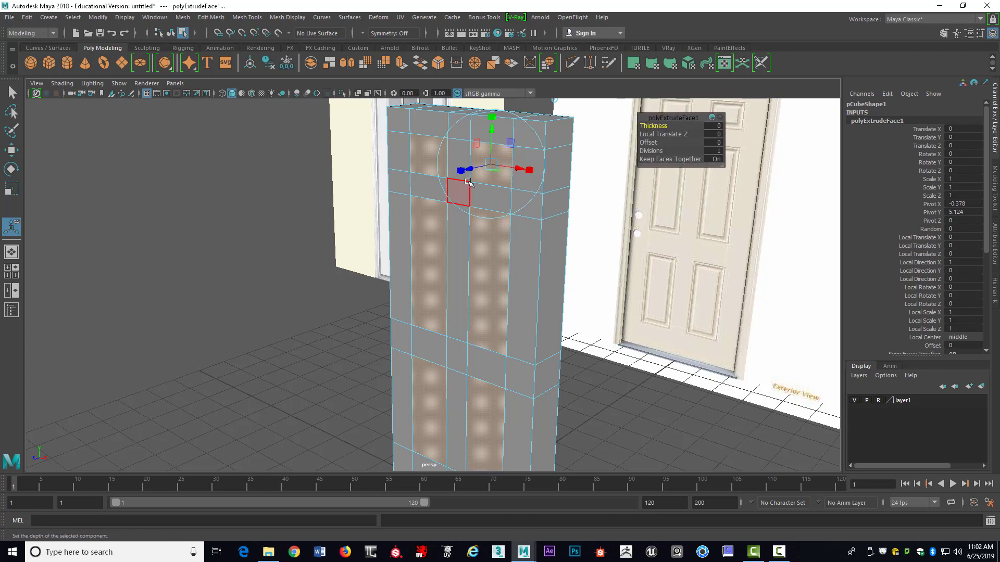
Step: Examine the recessed panel mouldings on the reference door up close and compare them with the cube
scroll(521, 201, up, 3)
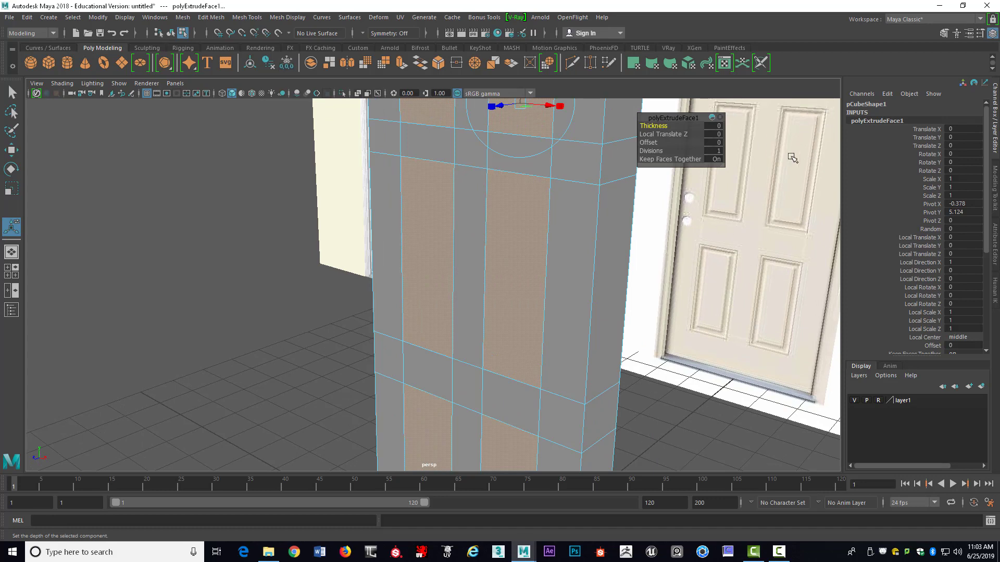
alt+middle_drag(783, 223, 728, 304)
alt+right_drag(728, 303, 791, 238)
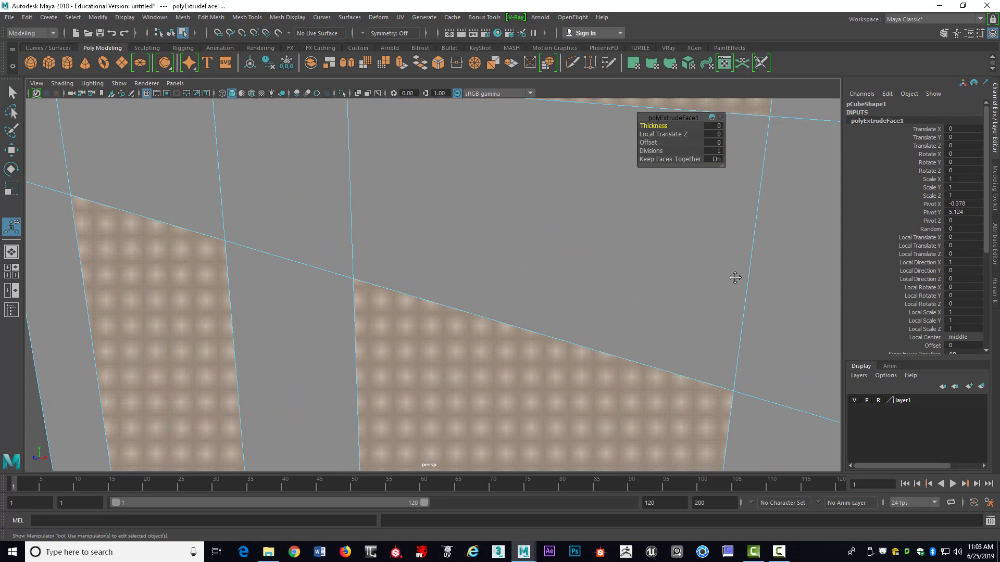
alt+middle_drag(735, 278, 353, 402)
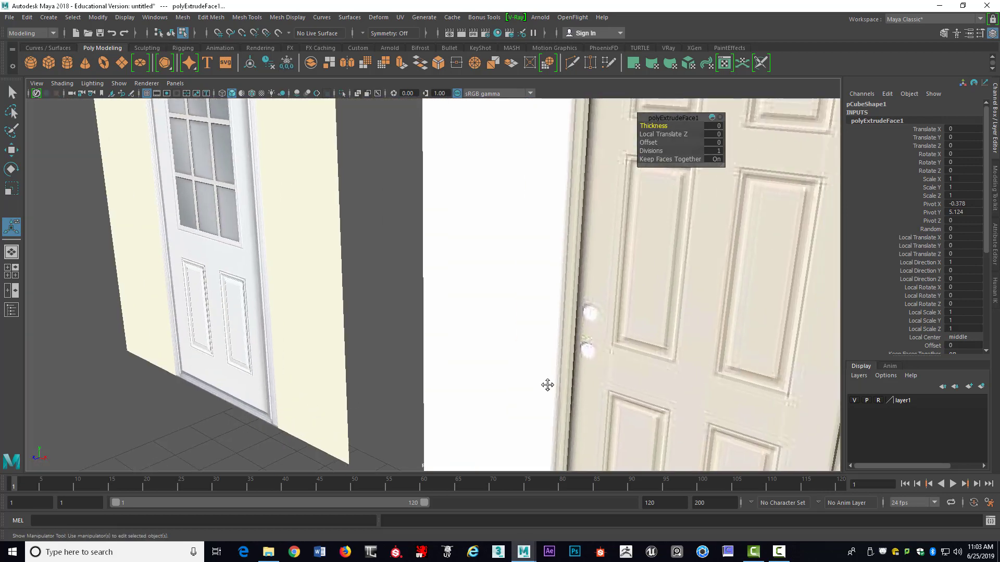
alt+middle_drag(548, 385, 427, 388)
alt+right_drag(427, 388, 680, 235)
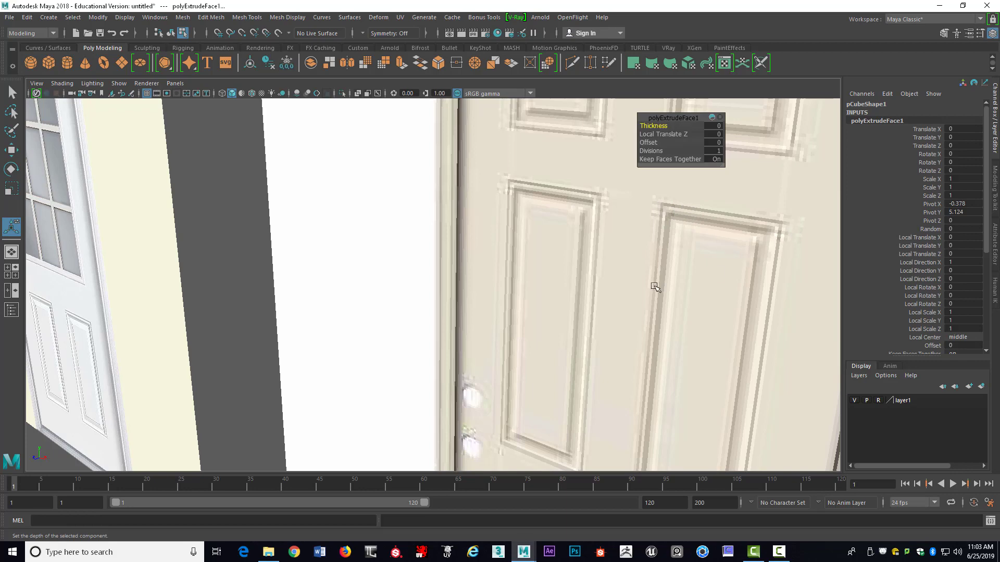
alt+right_drag(654, 287, 514, 289)
alt+right_drag(351, 308, 335, 313)
alt+drag(333, 325, 380, 281)
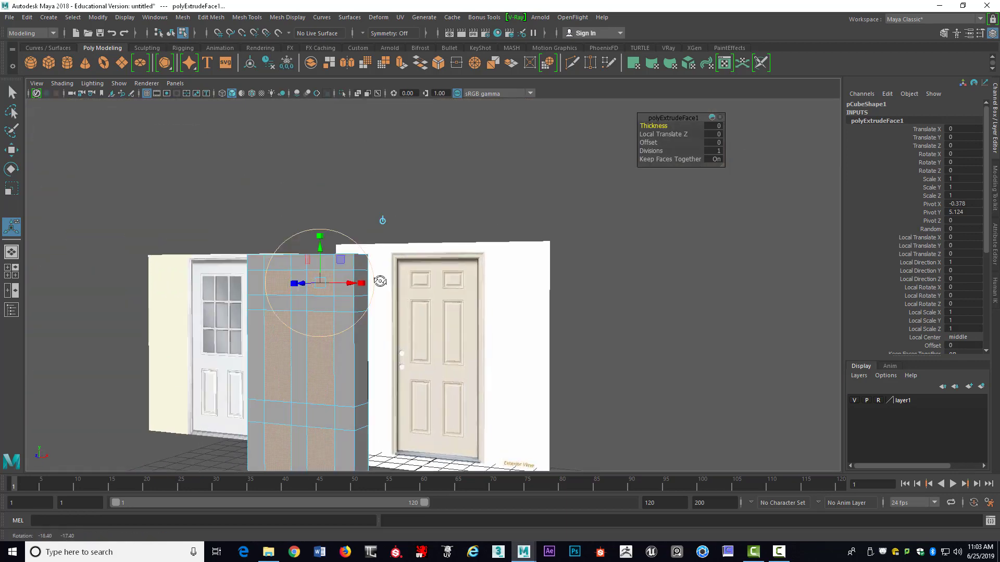
Step: Push the six extruded panel faces into the cube with a local Z translation of -0.066
alt+middle_drag(380, 281, 545, 163)
alt+drag(545, 163, 525, 196)
alt+right_drag(604, 235, 750, 242)
alt+middle_drag(696, 245, 674, 255)
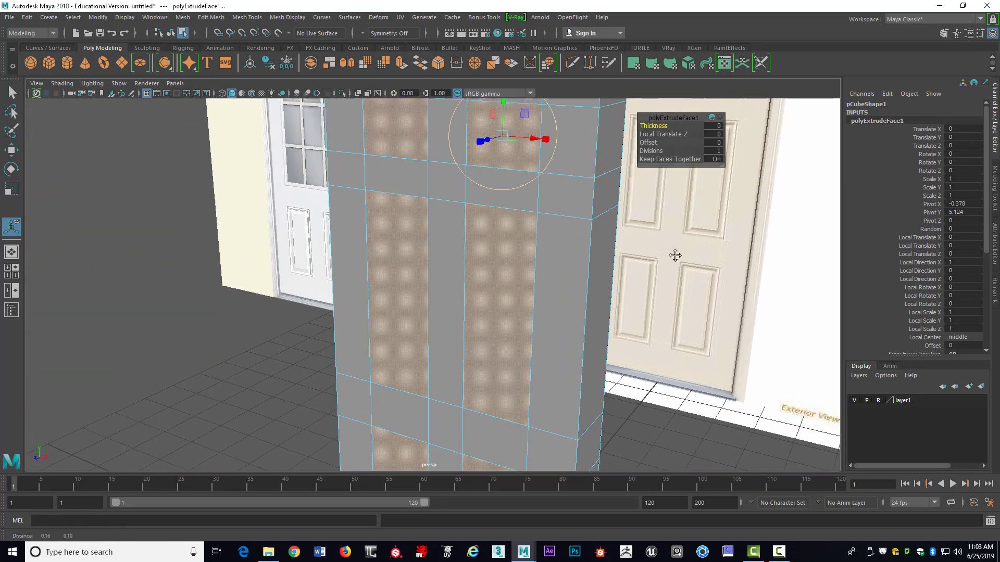
alt+right_drag(675, 255, 647, 297)
drag(420, 245, 416, 252)
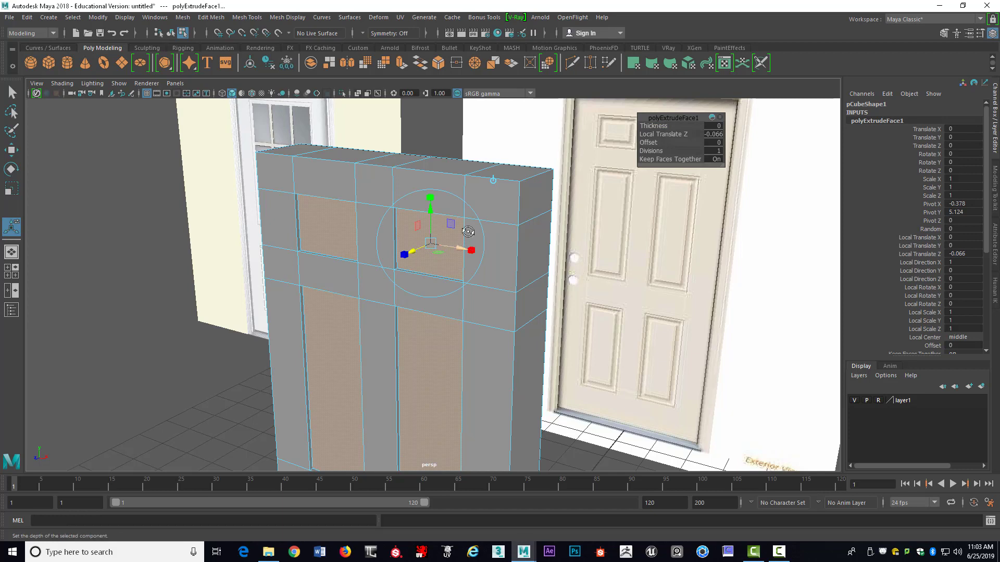
alt+drag(467, 232, 469, 226)
alt+middle_drag(468, 225, 454, 249)
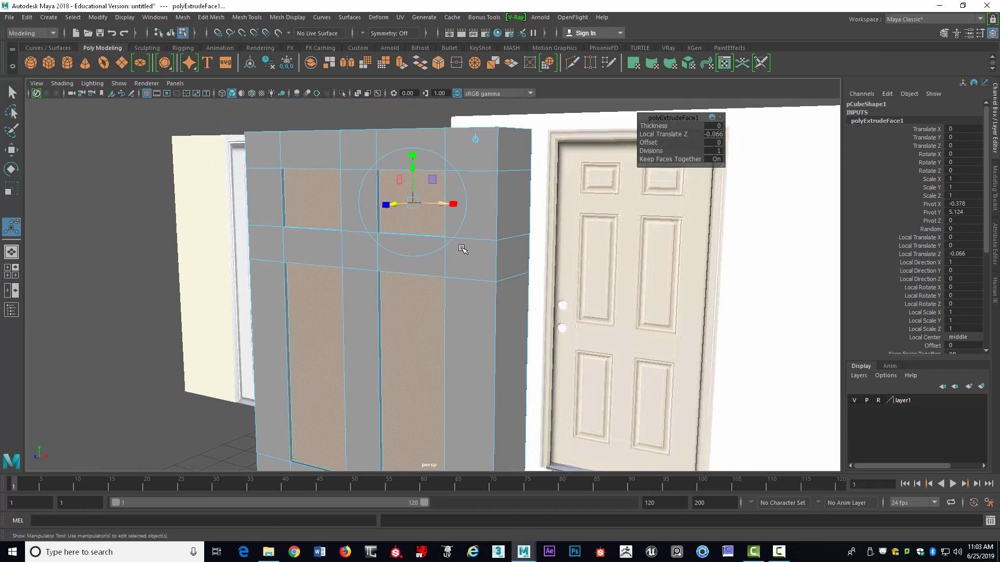
Step: Extrude the six recessed panel faces again and shrink them uniformly to a local scale of 0.933
key(ctrl+e)
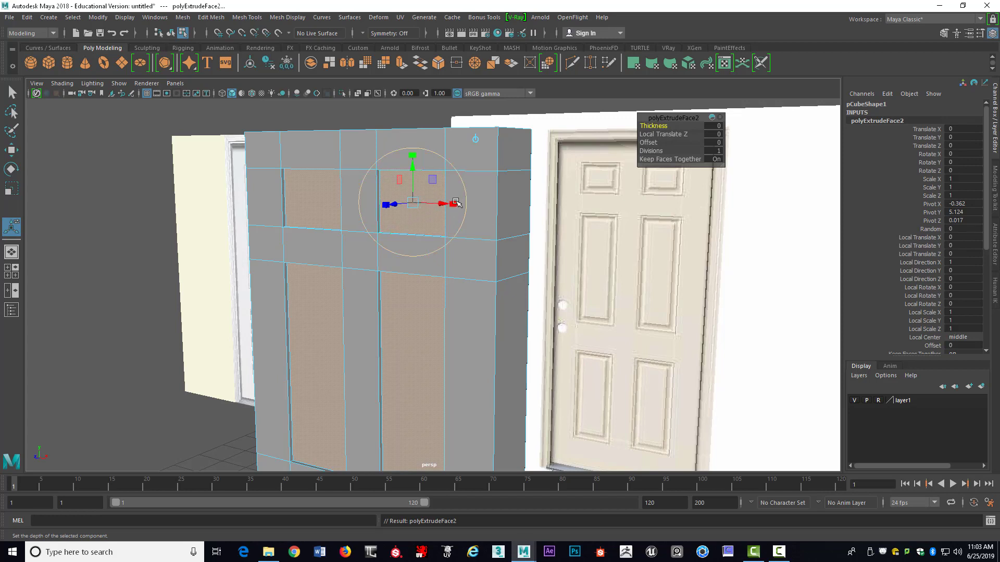
click(456, 204)
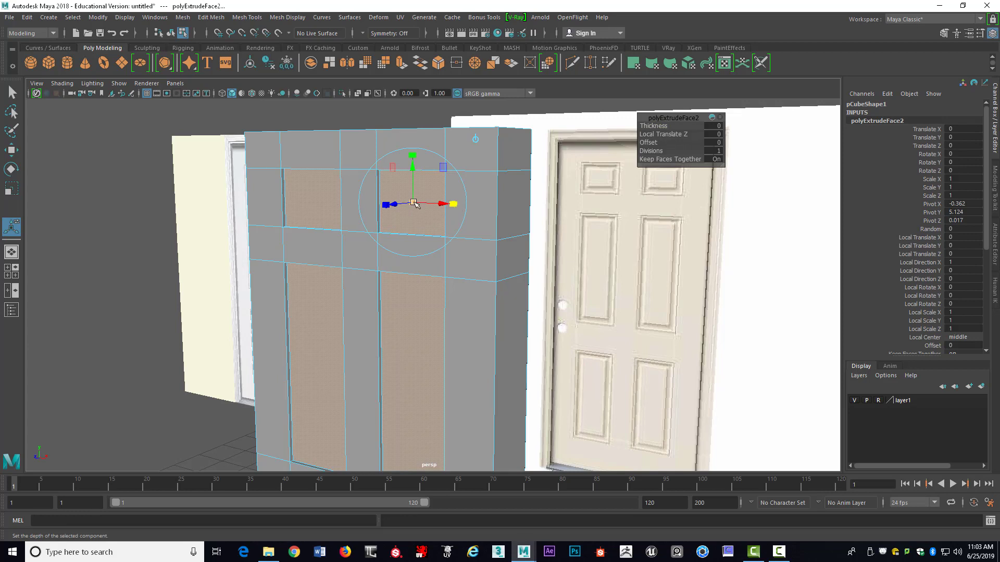
drag(412, 203, 413, 204)
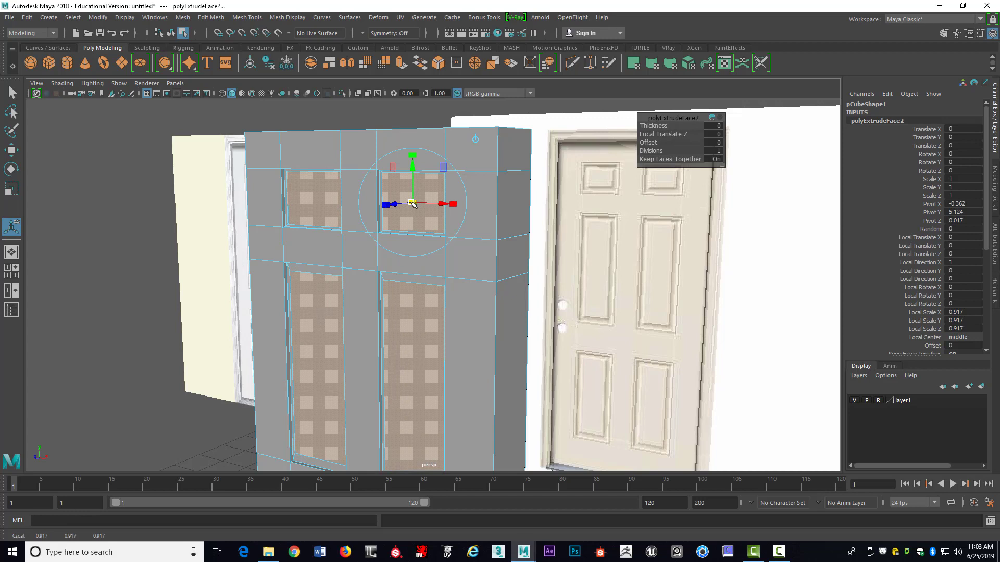
key(ctrl+z)
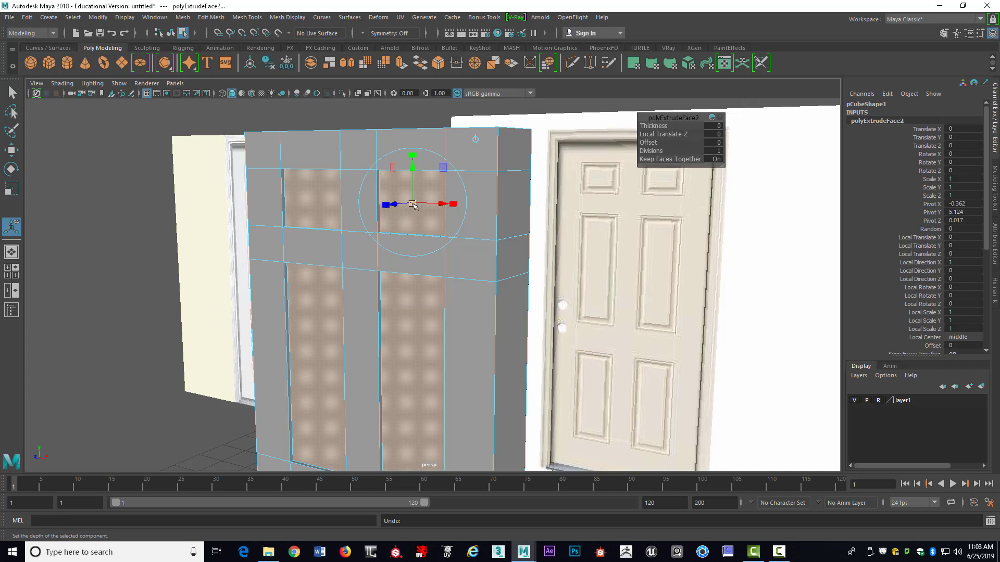
drag(413, 204, 411, 204)
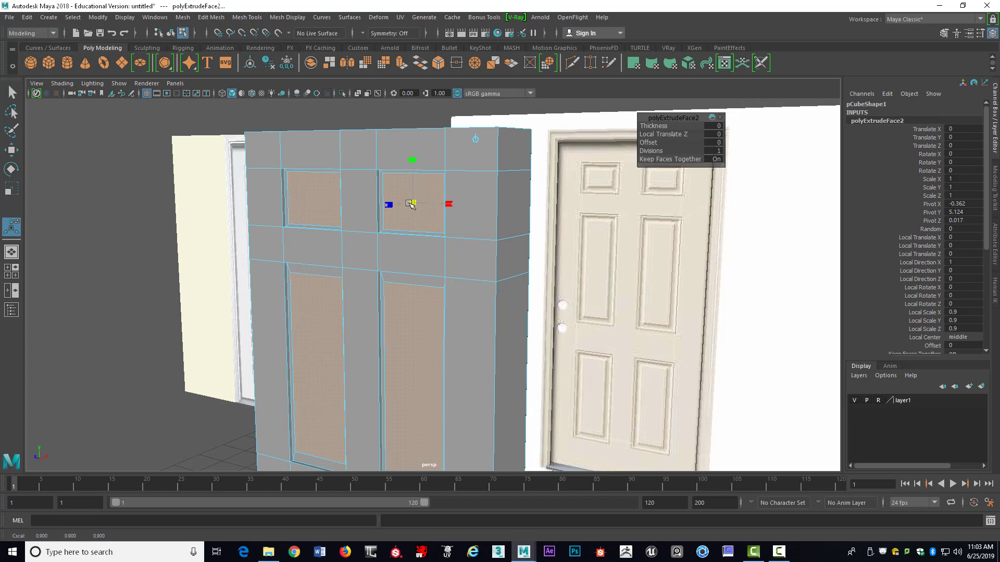
drag(411, 205, 414, 203)
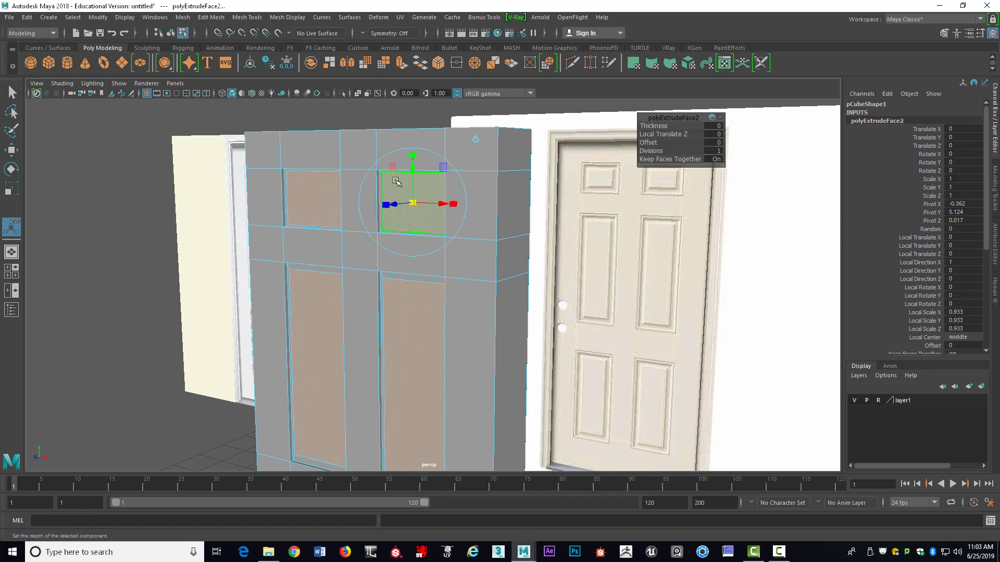
Step: Compare the inset borders with the reference door and reduce the extrusion's uniform local scale to 0.918
alt+middle_drag(508, 168, 498, 221)
scroll(498, 221, up, 8)
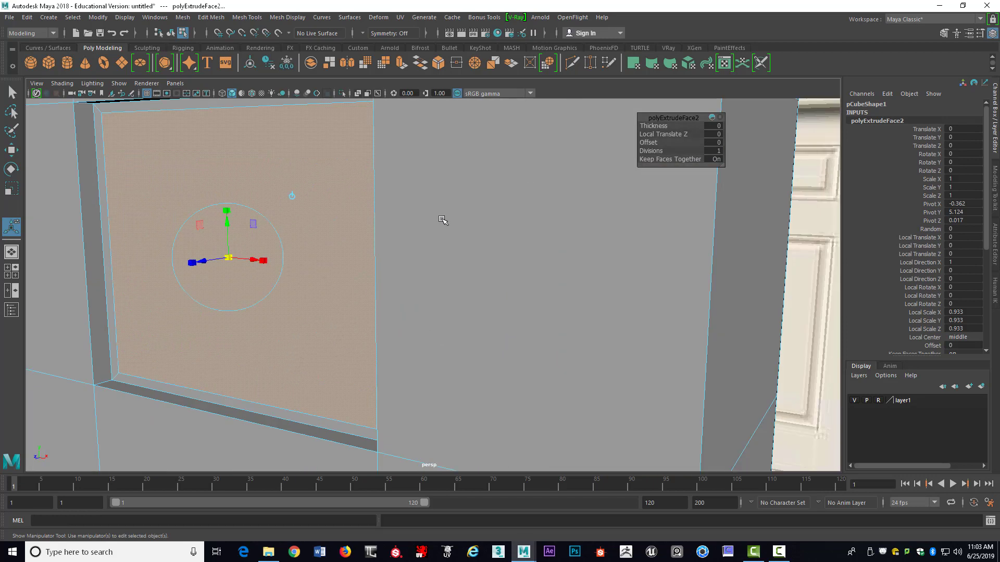
scroll(443, 220, down, 3)
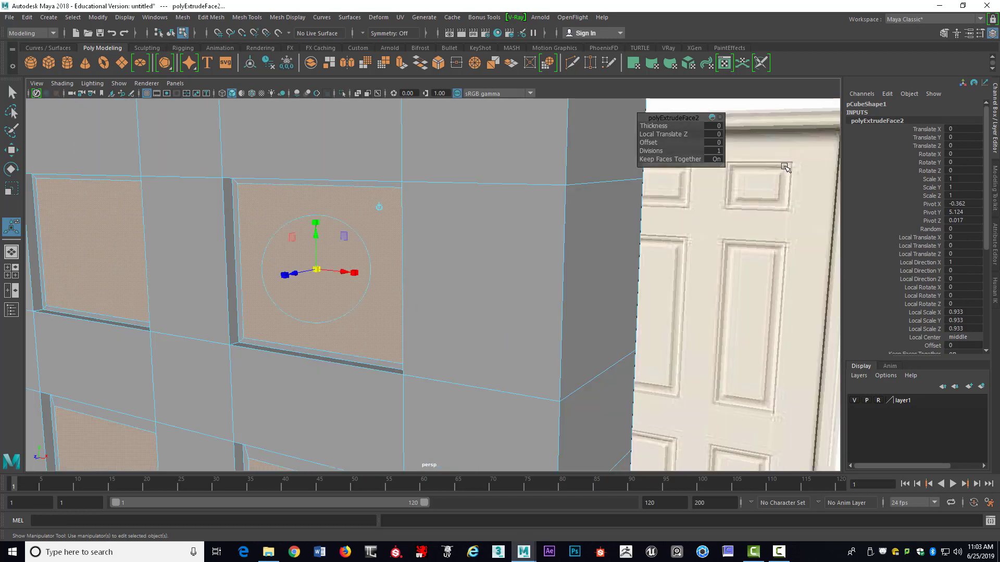
drag(317, 269, 318, 269)
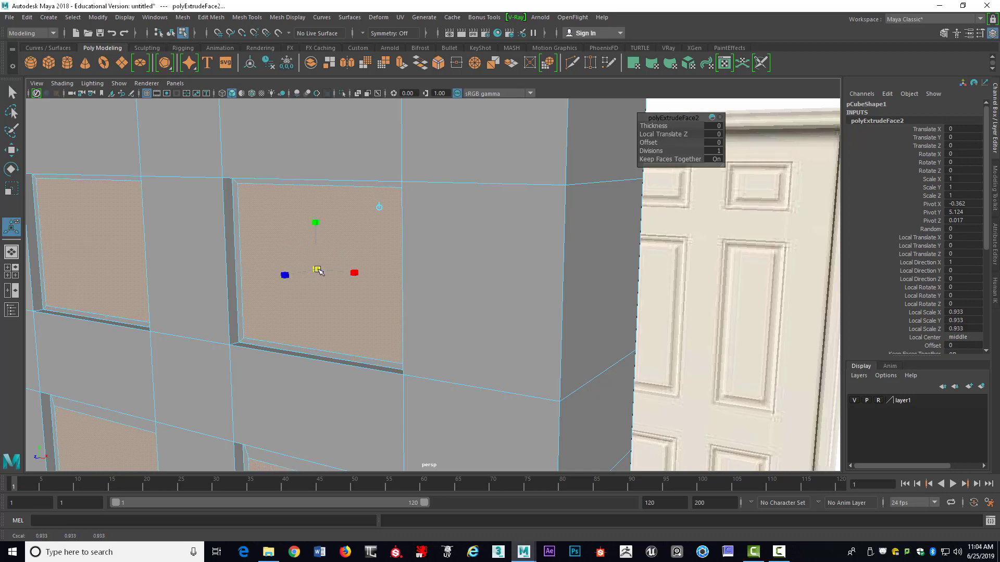
drag(317, 269, 320, 272)
scroll(265, 306, down, 3)
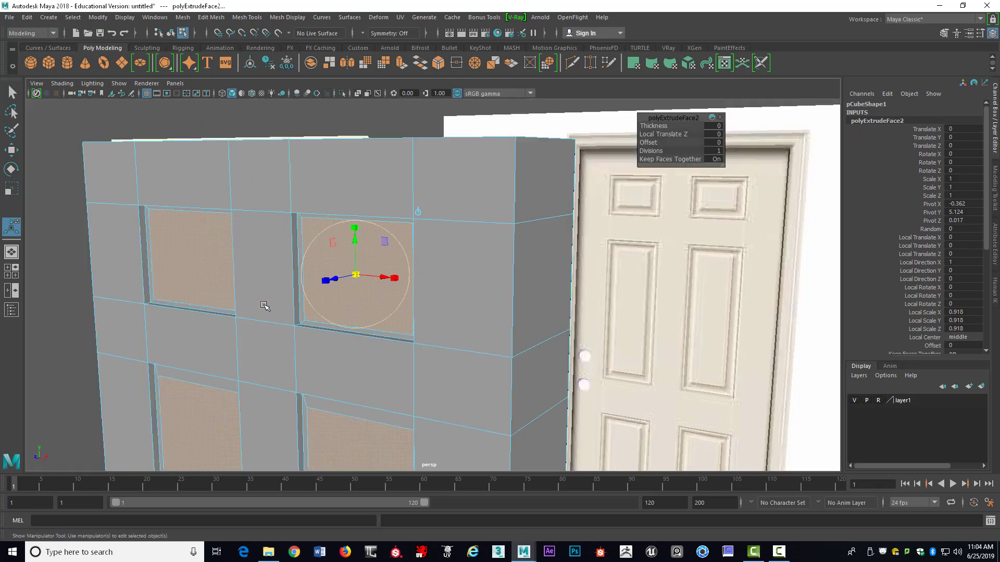
scroll(264, 306, down, 3)
Step: Stretch the inner faces of the two tall middle panels vertically by about 1.06, one at a time
alt+drag(284, 311, 406, 297)
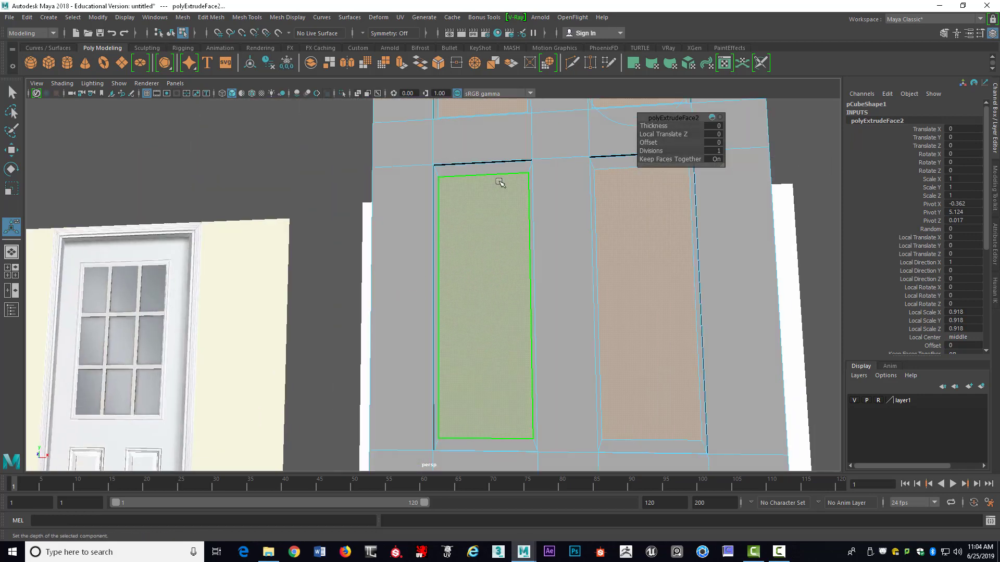
alt+drag(491, 217, 447, 224)
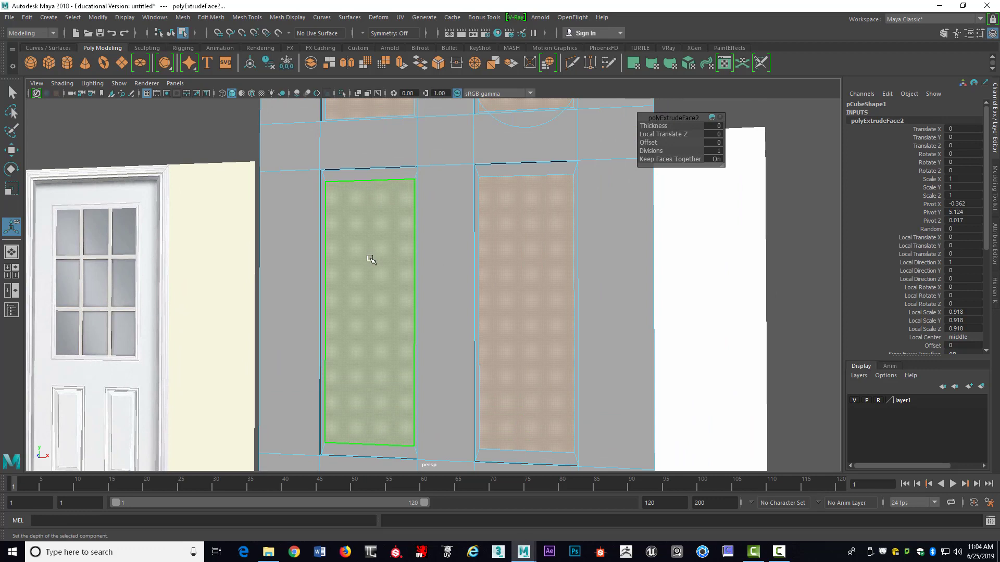
click(373, 258)
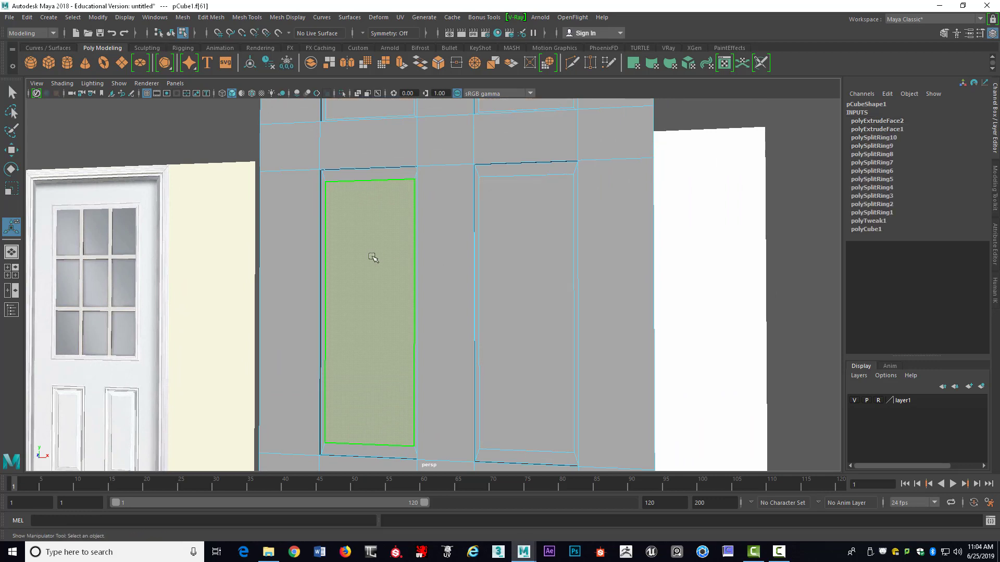
key(r)
drag(372, 265, 372, 262)
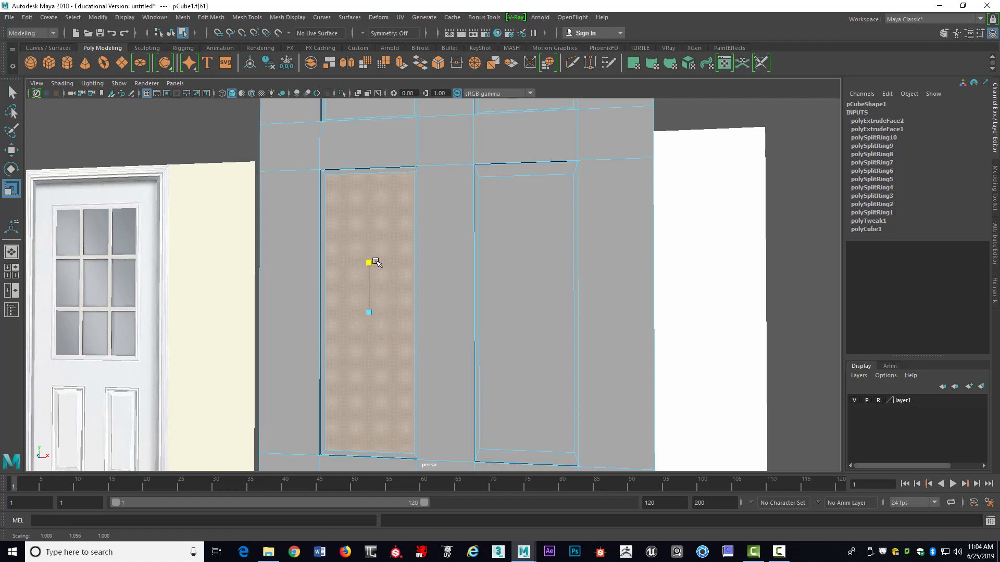
click(523, 263)
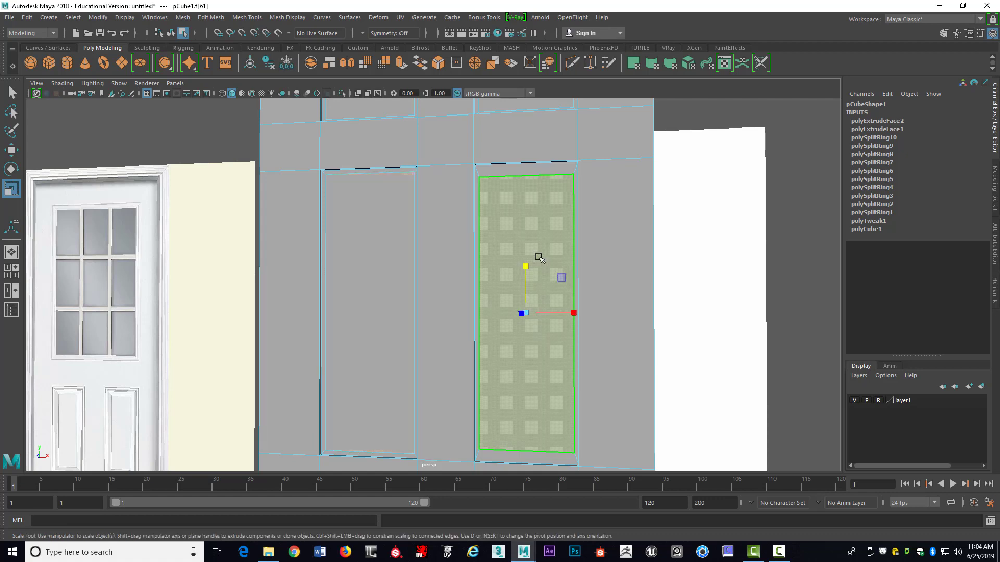
drag(526, 266, 529, 266)
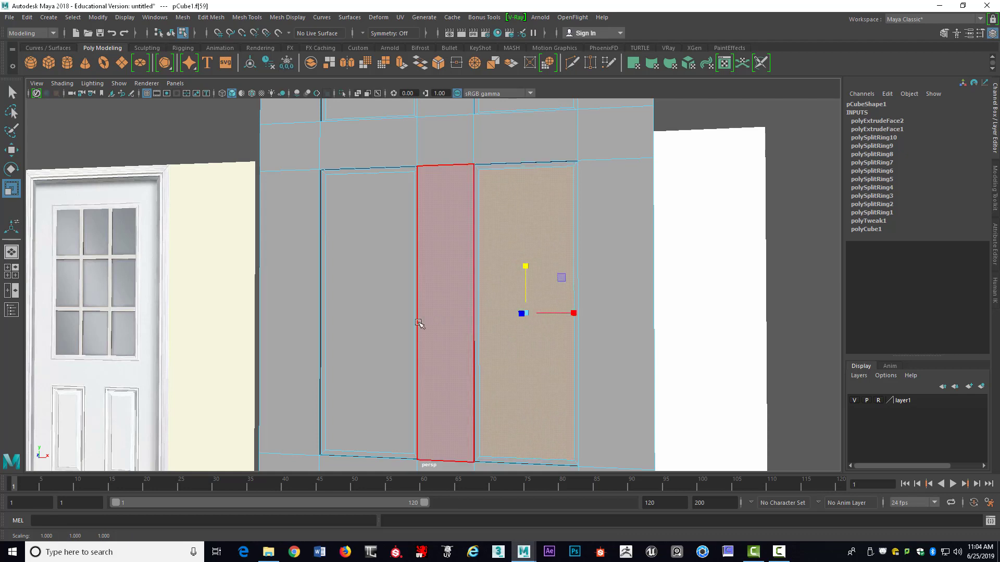
Step: Stretch the inner faces of the two lower panels vertically by about 1.04, one at a time
alt+middle_drag(420, 319, 398, 304)
click(395, 328)
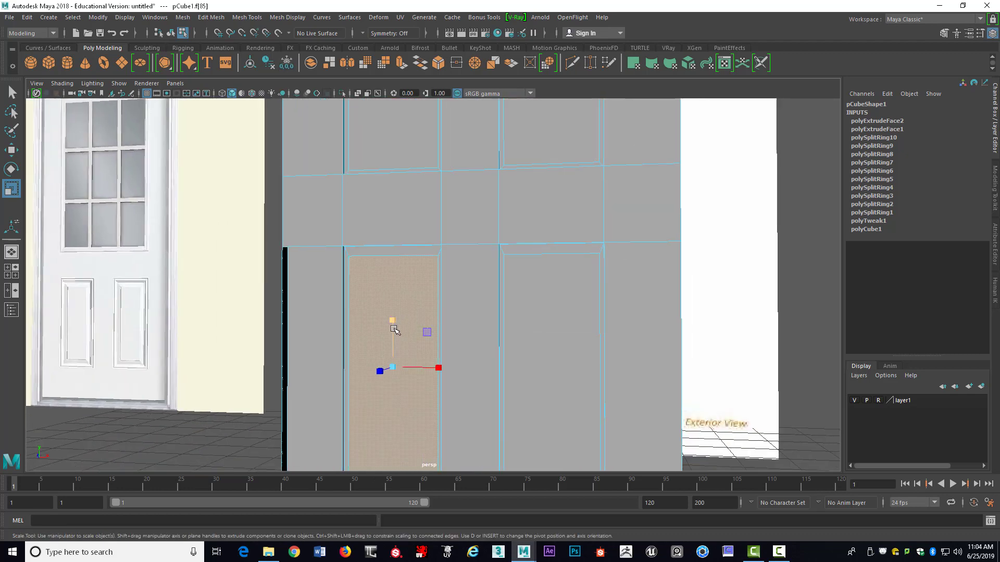
click(543, 320)
drag(551, 324, 552, 320)
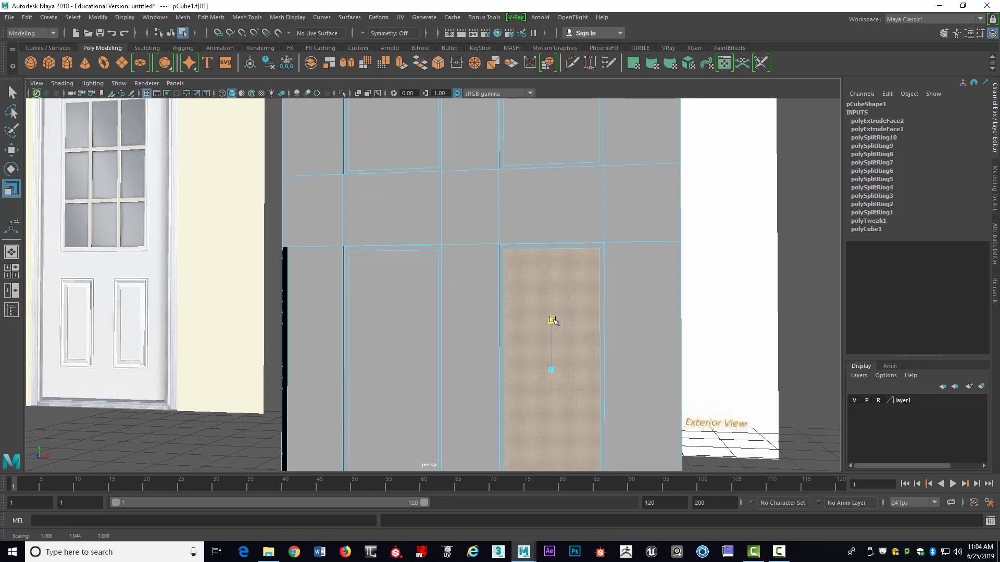
Step: Select the inner faces of all six door panels together
alt+drag(574, 238, 469, 250)
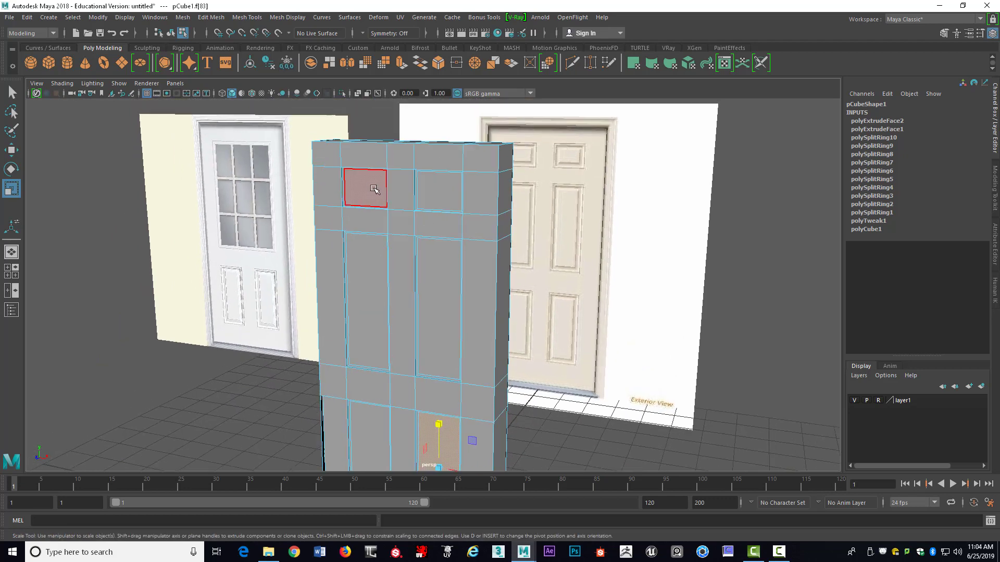
click(365, 188)
shift+click(448, 190)
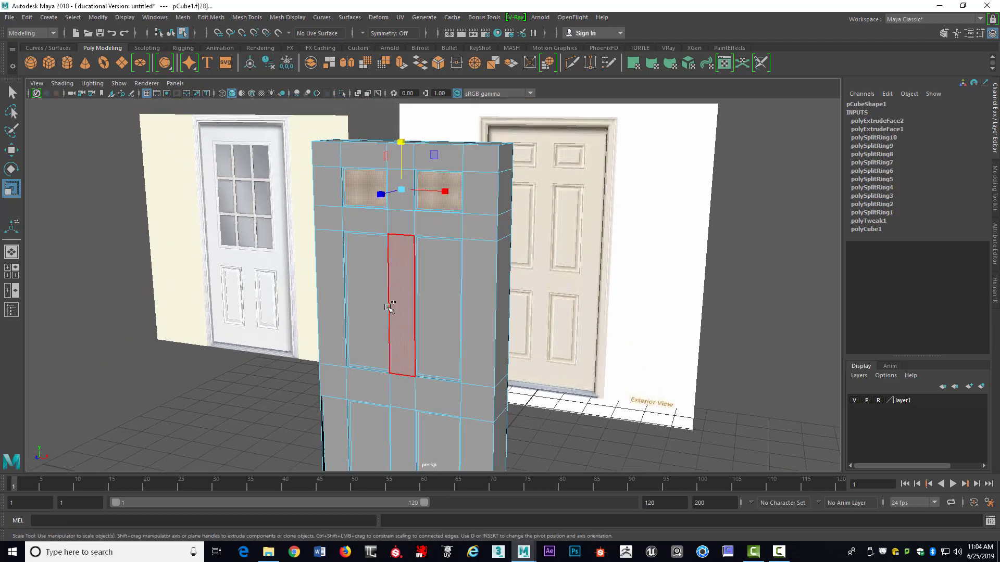
shift+click(367, 301)
shift+click(435, 304)
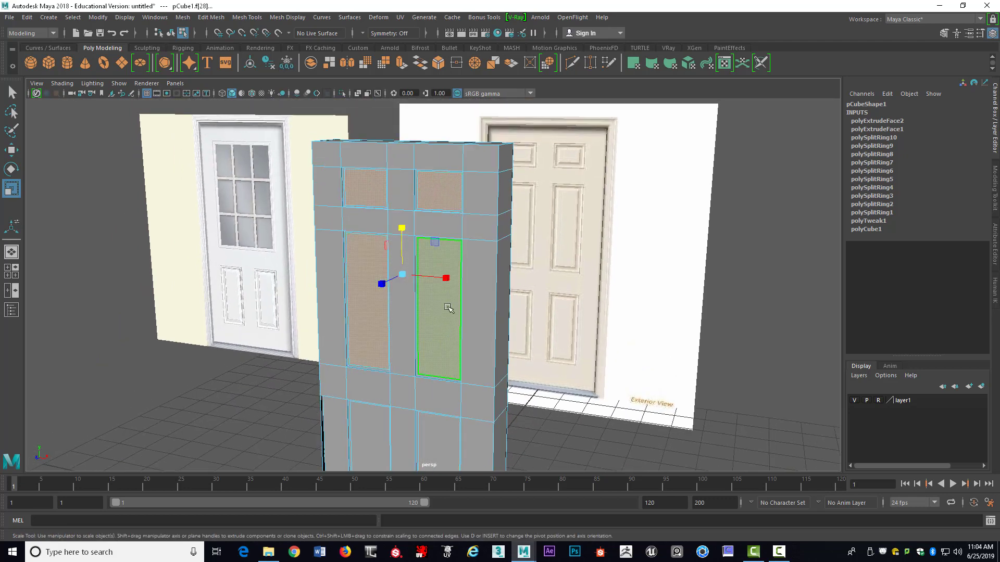
alt+drag(437, 320, 453, 384)
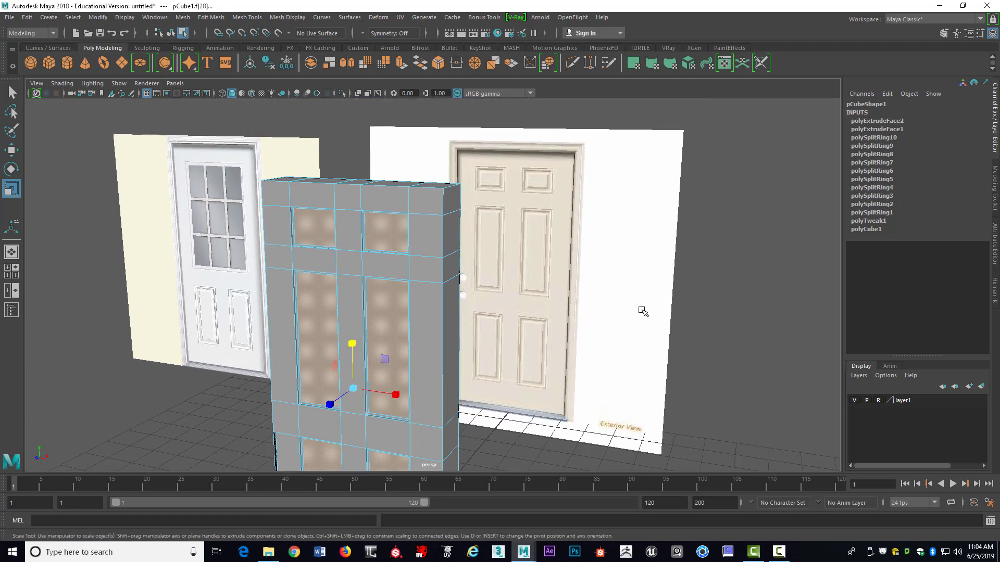
Step: Examine the reference door's panel mouldings up close and compare them with the modelled panels in front and perspective views
scroll(644, 312, up, 5)
alt+middle_drag(669, 226, 482, 404)
scroll(503, 376, up, 5)
scroll(436, 262, up, 4)
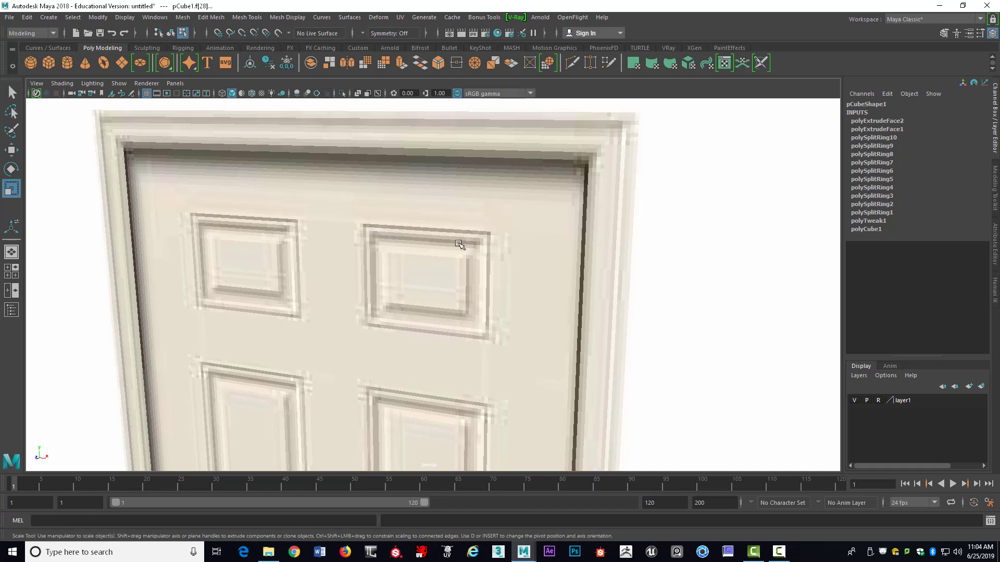
key(space)
key(space)
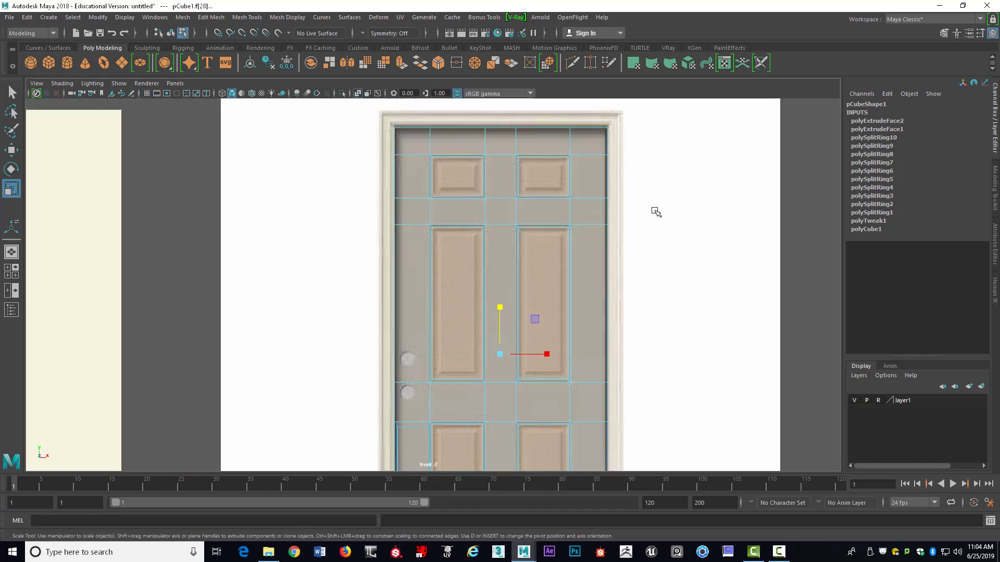
key(space)
key(space)
key(f)
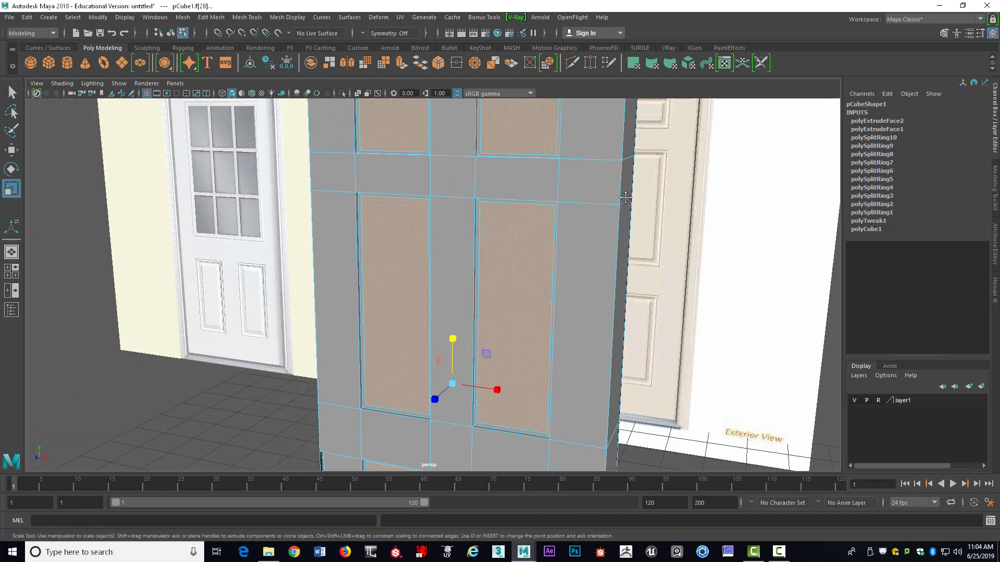
Step: Extrude the selected inner faces of the six panels inward with a local Z translation of about -0.072
alt+middle_drag(625, 198, 609, 239)
alt+right_drag(610, 239, 650, 245)
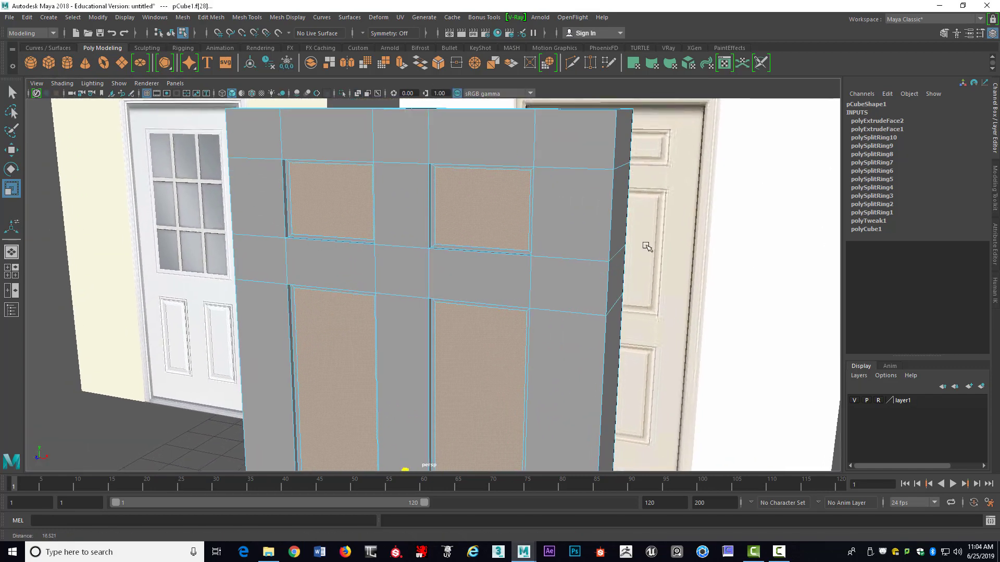
alt+middle_drag(650, 245, 606, 249)
mouse_move(607, 249)
alt+right_down()
mouse_move(627, 247)
mouse_move(618, 239)
alt+right_up()
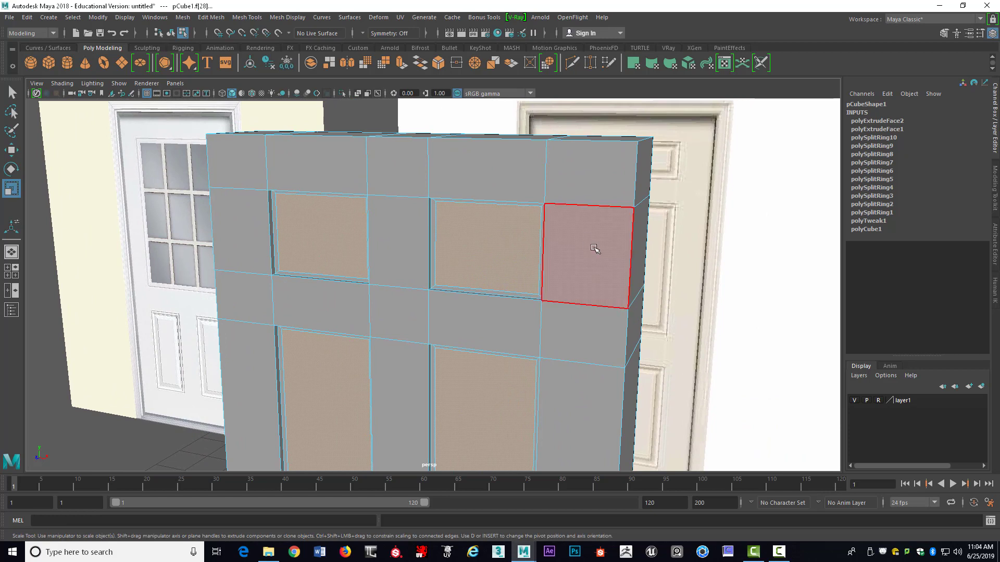
key(ctrl+e)
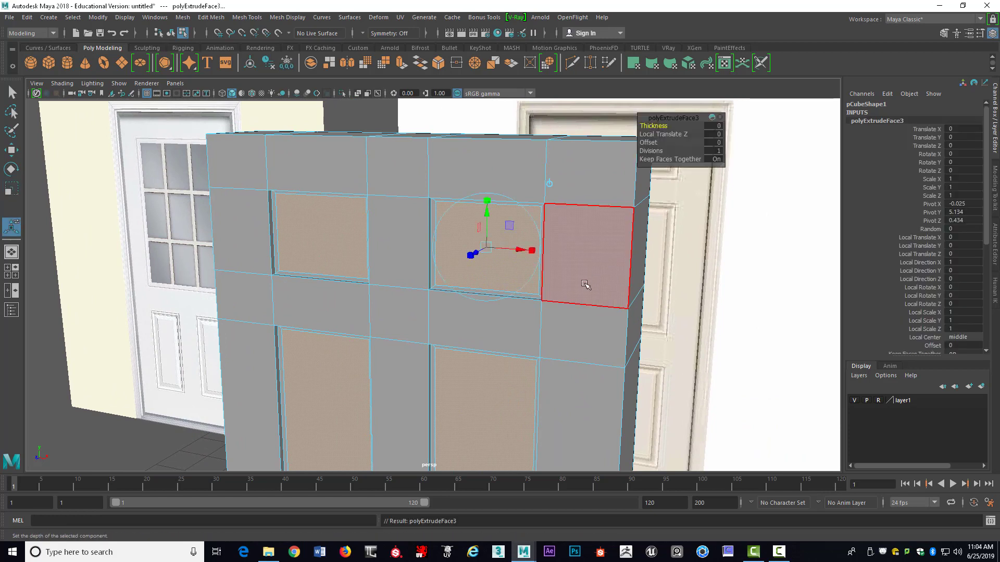
alt+drag(573, 260, 555, 272)
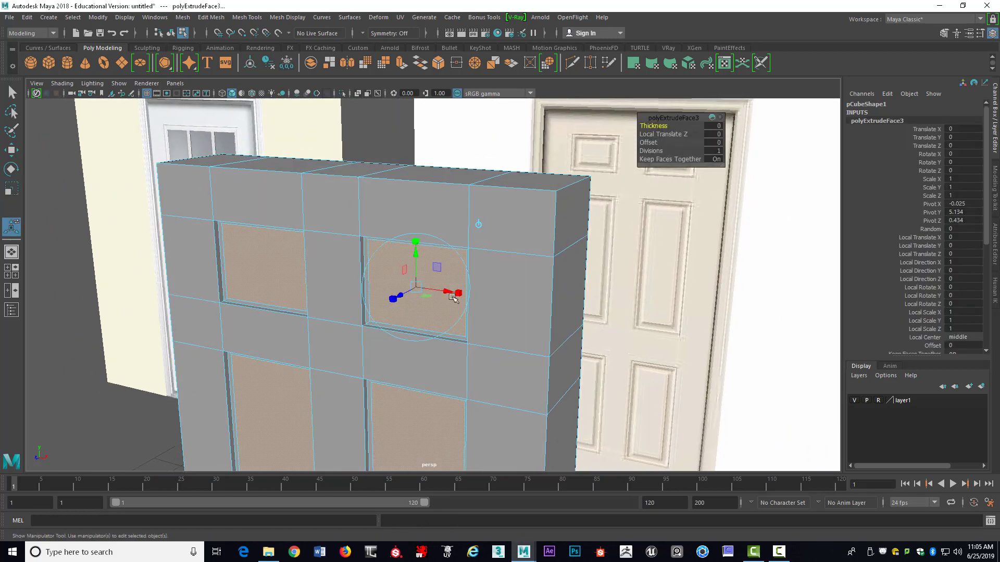
drag(403, 295, 471, 288)
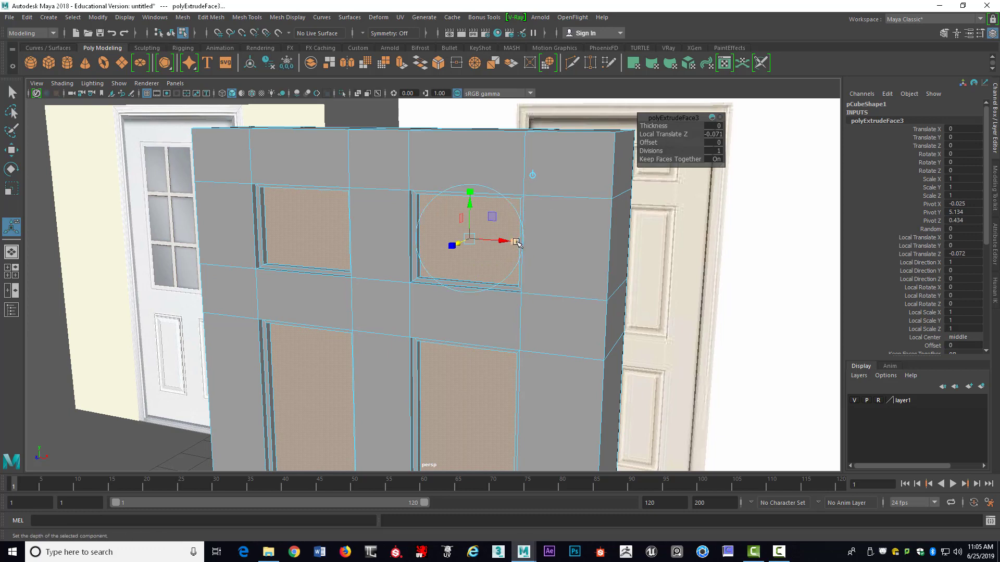
Step: Scale the extruded panel faces uniformly to a local scale of 0.95 and reduce their local Z translation to -0.057
drag(518, 243, 507, 245)
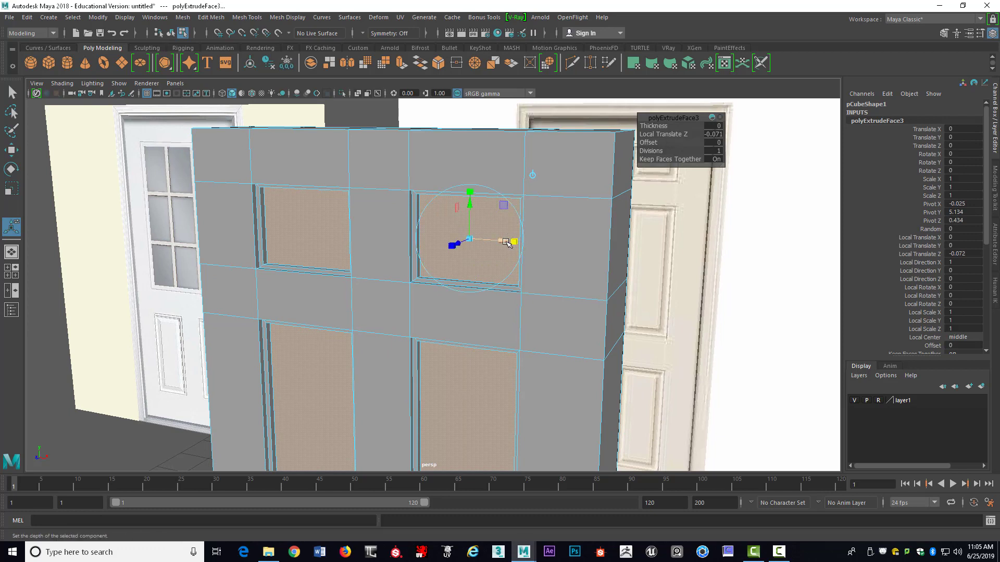
drag(469, 239, 502, 280)
alt+right_drag(503, 280, 476, 263)
alt+drag(445, 238, 406, 272)
drag(339, 292, 360, 241)
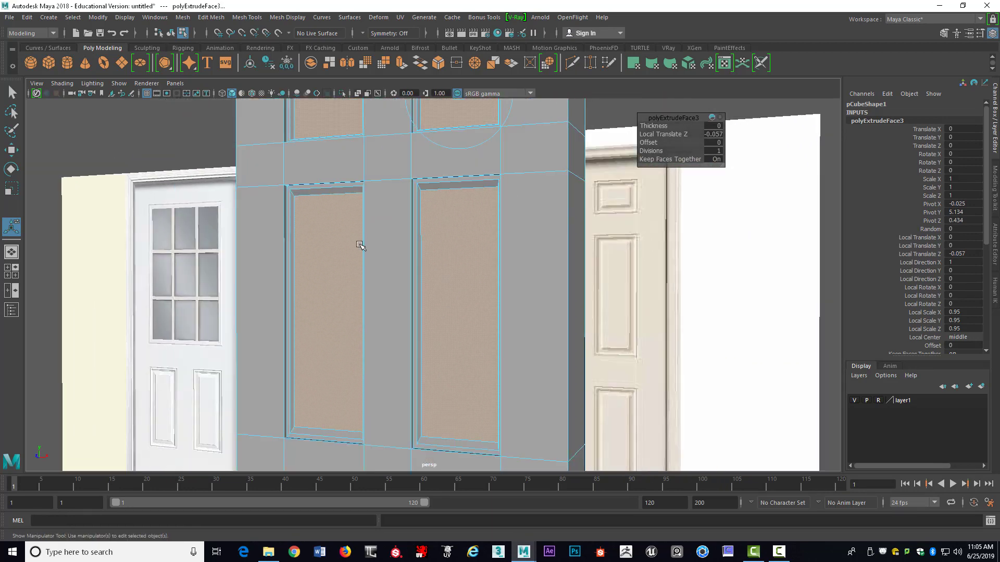
Step: Stretch the newly extruded inner faces of the two tall middle panels vertically, one at a time, to even out their borders
alt+middle_drag(359, 241, 361, 236)
alt+drag(361, 237, 370, 259)
click(370, 259)
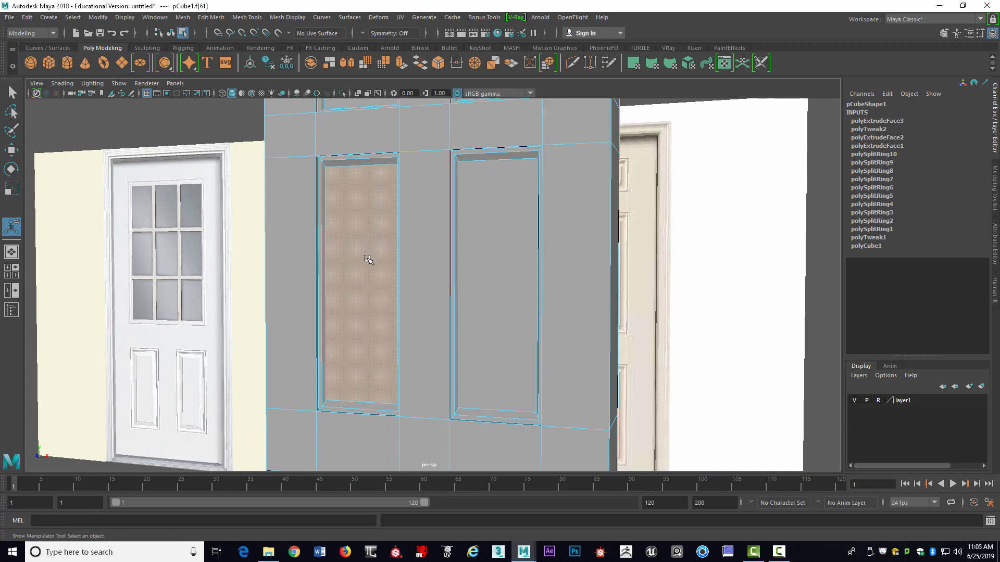
key(w)
key(e)
key(r)
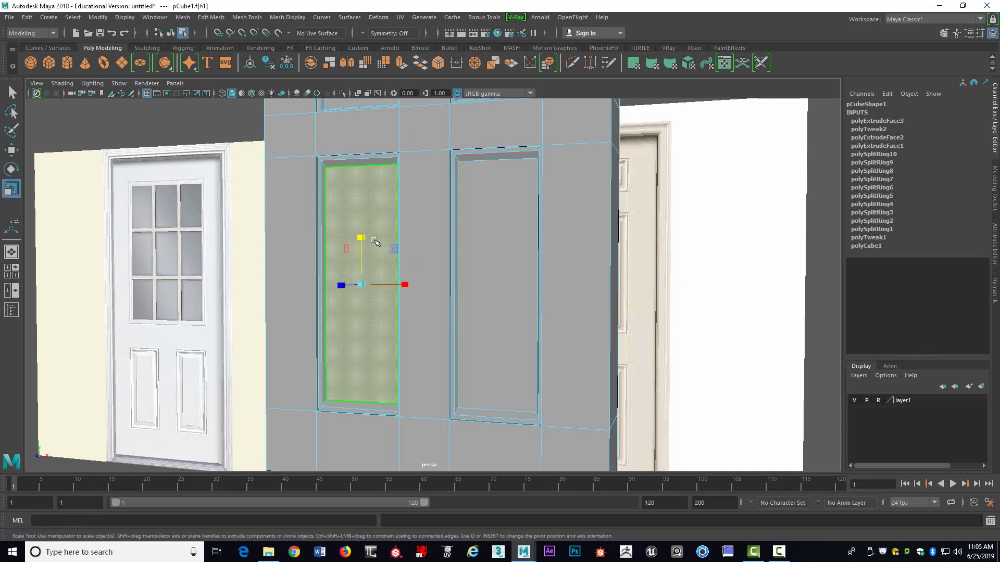
click(488, 241)
drag(497, 238, 499, 237)
Step: Stretch the newly extruded inner faces of the two lower panels vertically, one at a time, to even out their borders
alt+middle_drag(364, 314, 384, 134)
click(417, 231)
drag(404, 224, 407, 221)
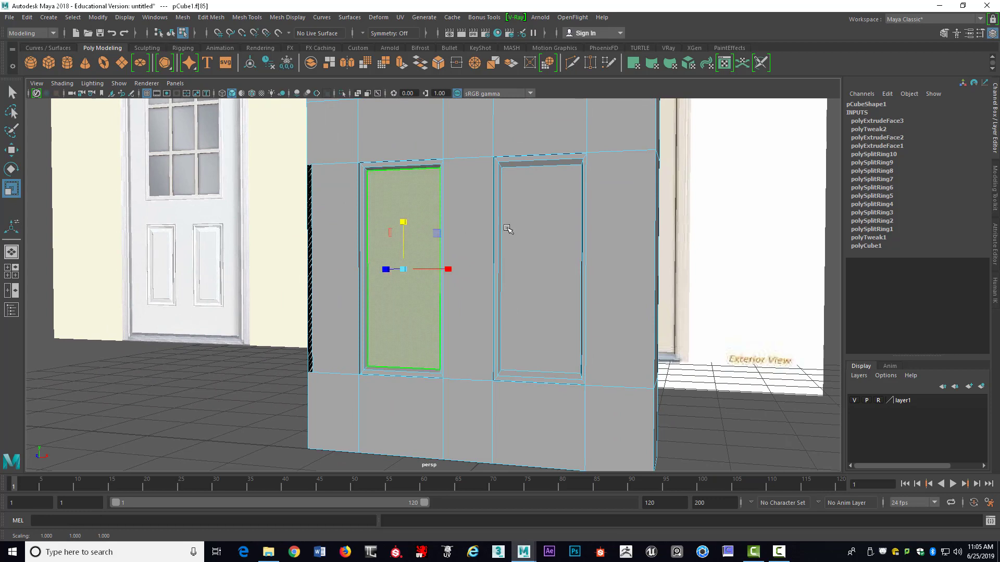
click(532, 228)
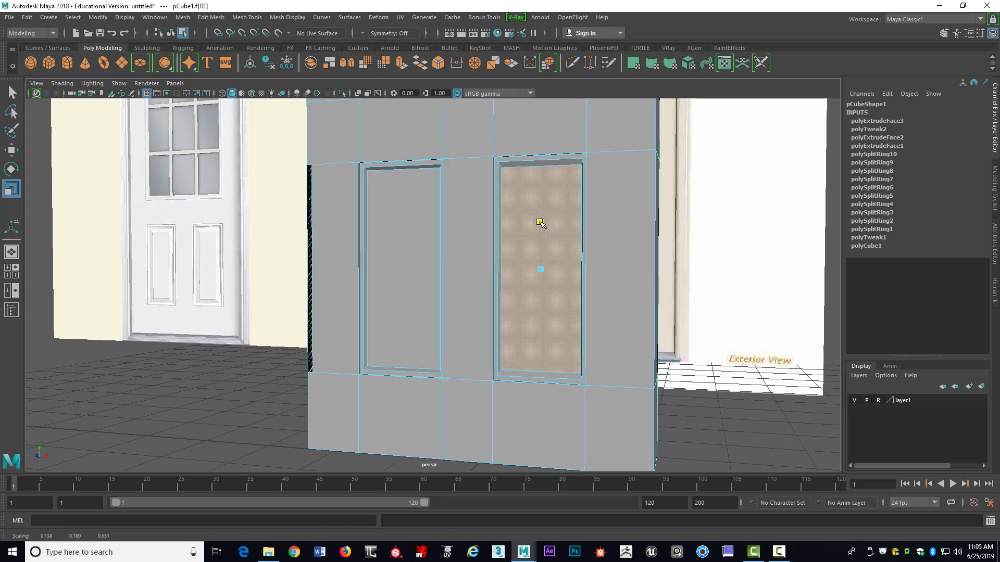
drag(539, 222, 541, 222)
Step: Select the innermost faces of all six door panels together, including the upper, middle and lower pairs
alt+drag(435, 223, 483, 248)
alt+middle_drag(484, 247, 484, 194)
scroll(484, 195, up, 5)
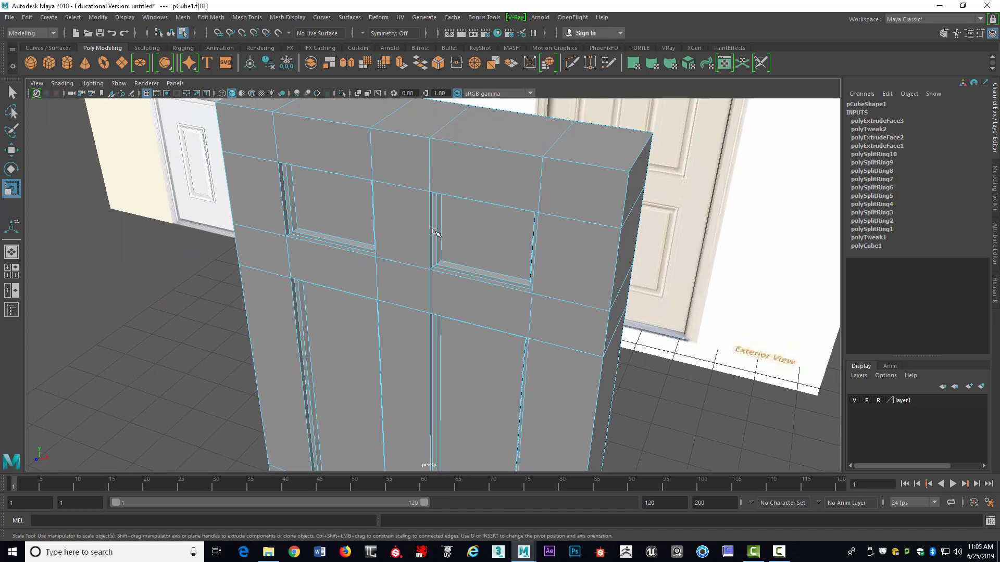
click(328, 208)
shift+click(499, 232)
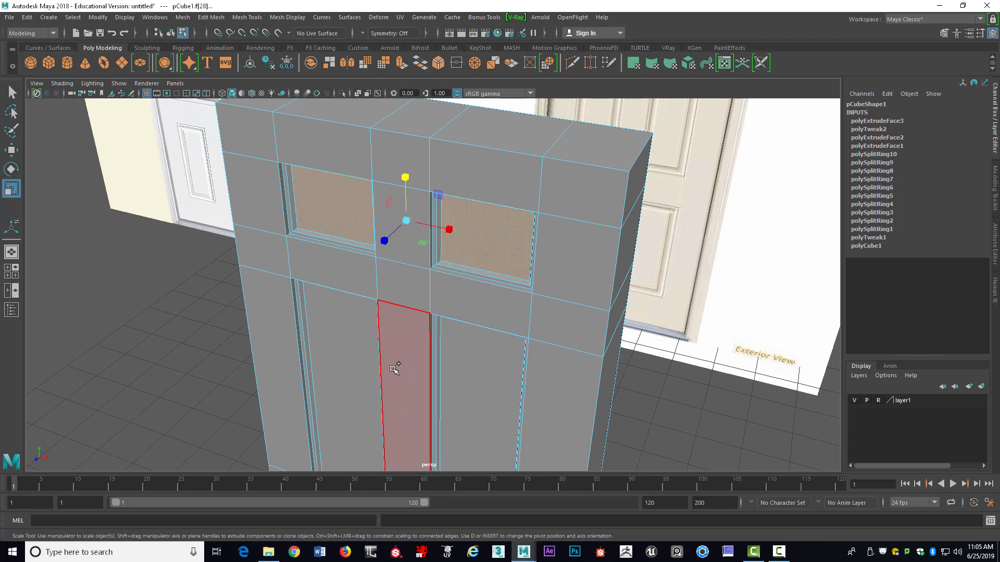
shift+click(359, 361)
shift+click(476, 385)
alt+drag(497, 316, 448, 281)
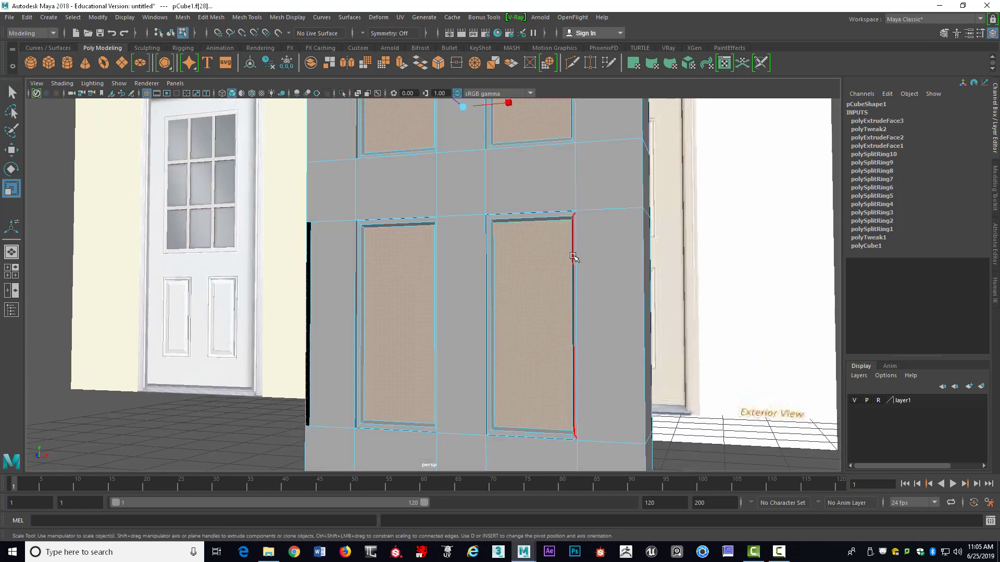
Step: Extrude the six panel faces in place and shrink them uniformly to a local scale of 0.883
alt+drag(570, 261, 546, 258)
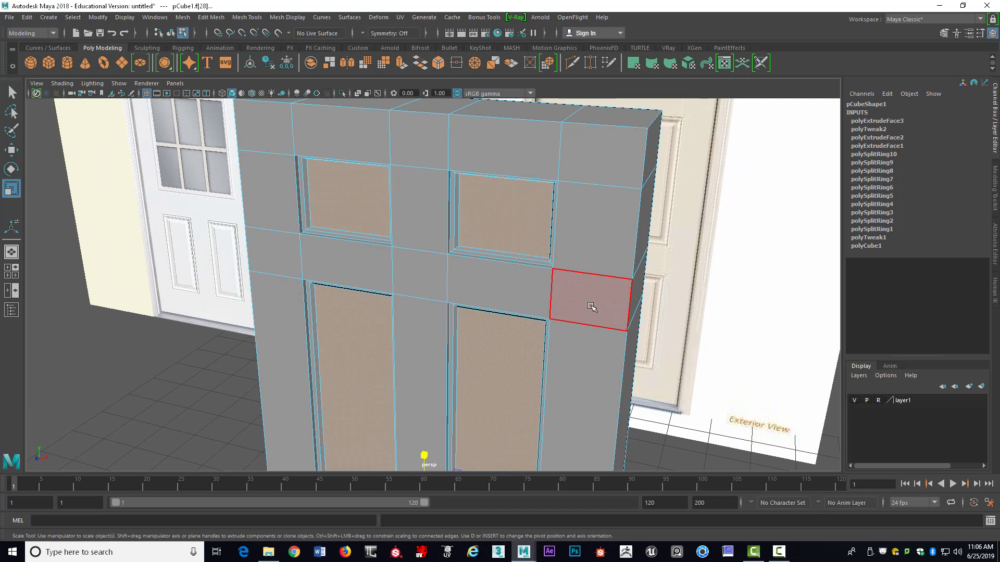
key(ctrl+e)
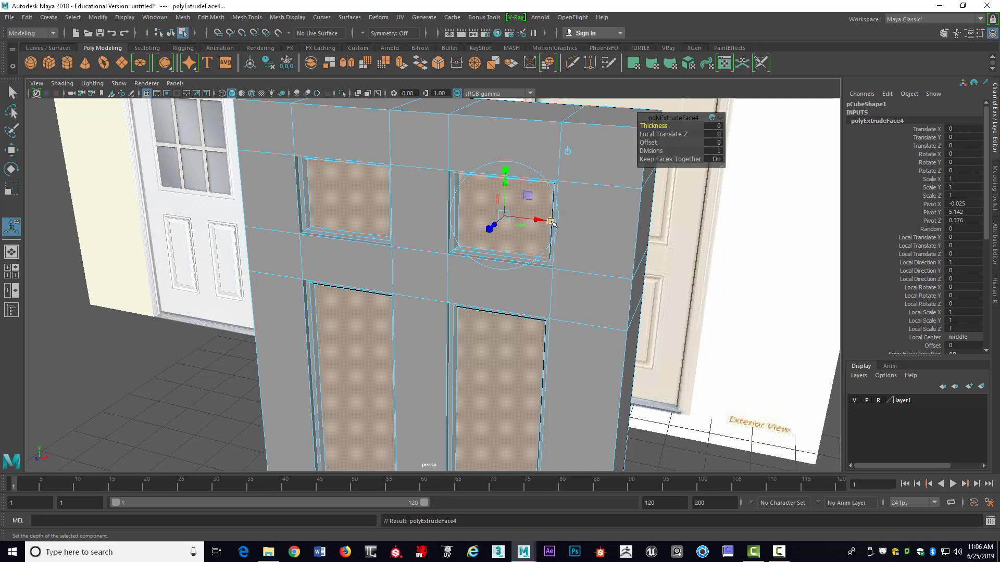
click(552, 221)
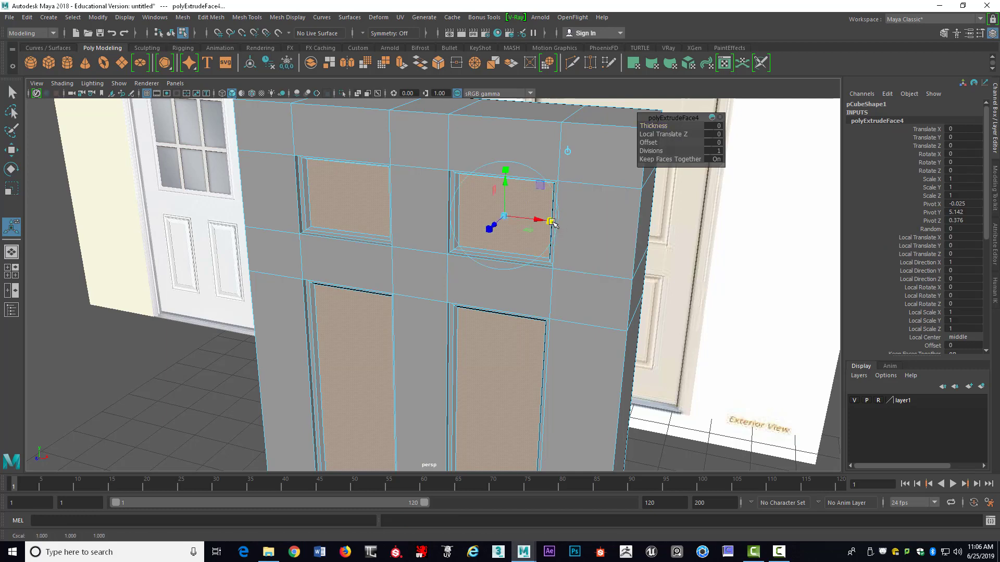
drag(505, 215, 502, 216)
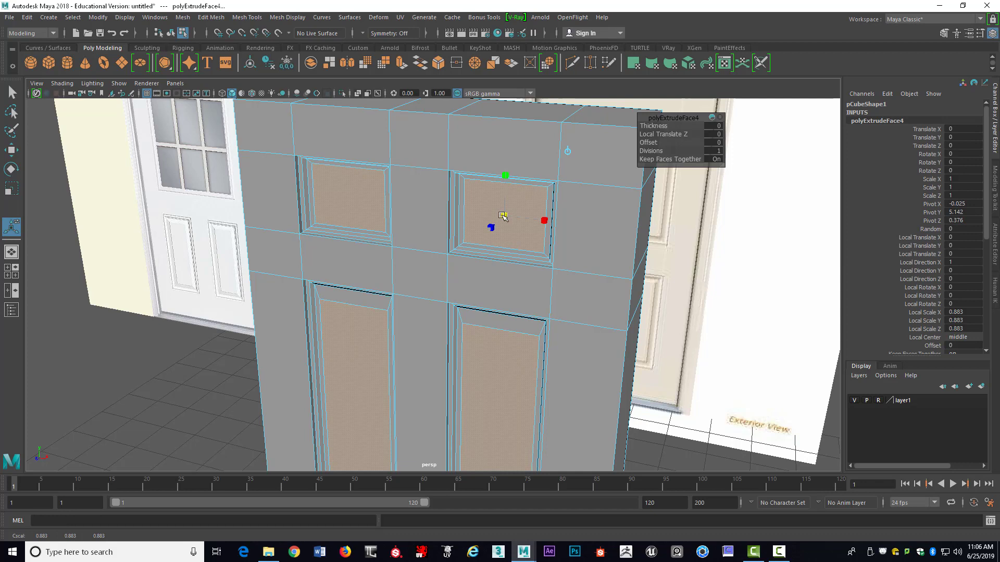
Step: Stretch the inset inner faces of the two tall middle panels vertically by about 1.09, one at a time
click(469, 346)
key(f)
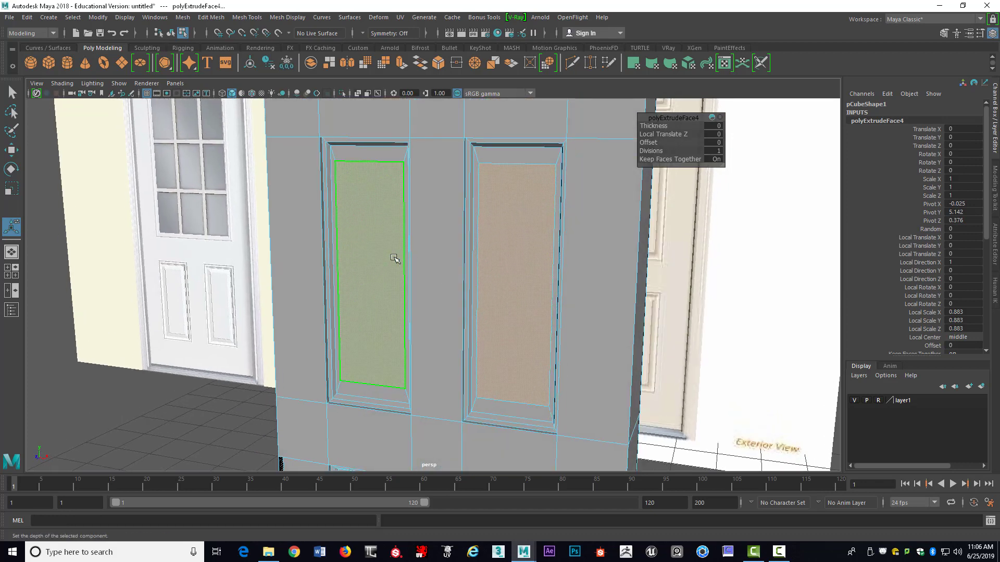
click(365, 211)
key(r)
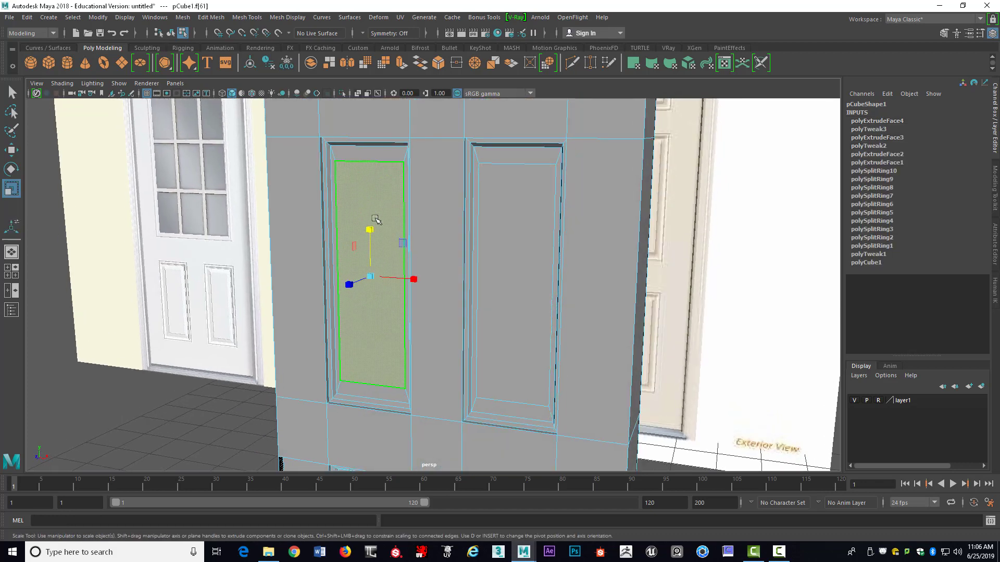
drag(370, 229, 373, 226)
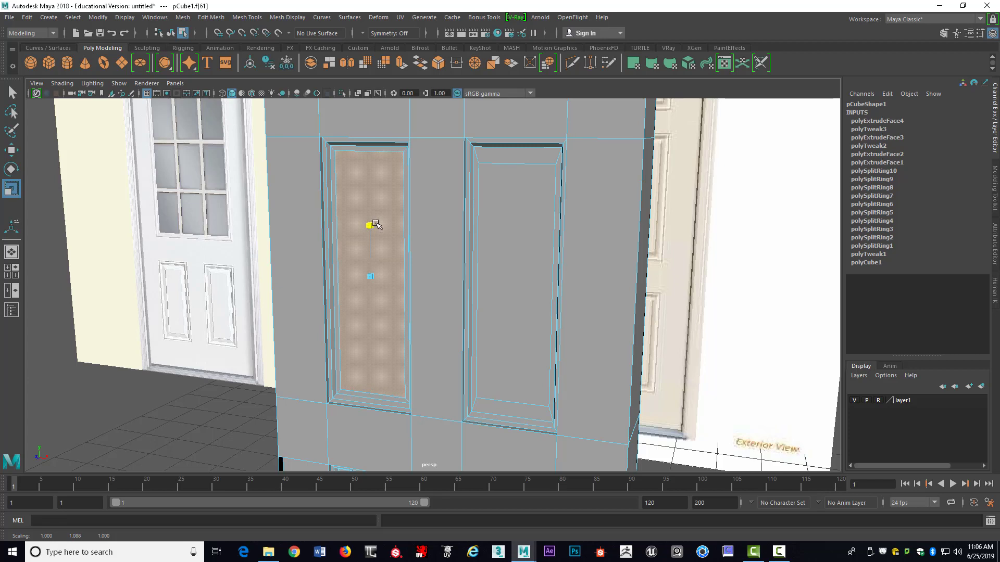
click(526, 215)
drag(518, 235, 517, 236)
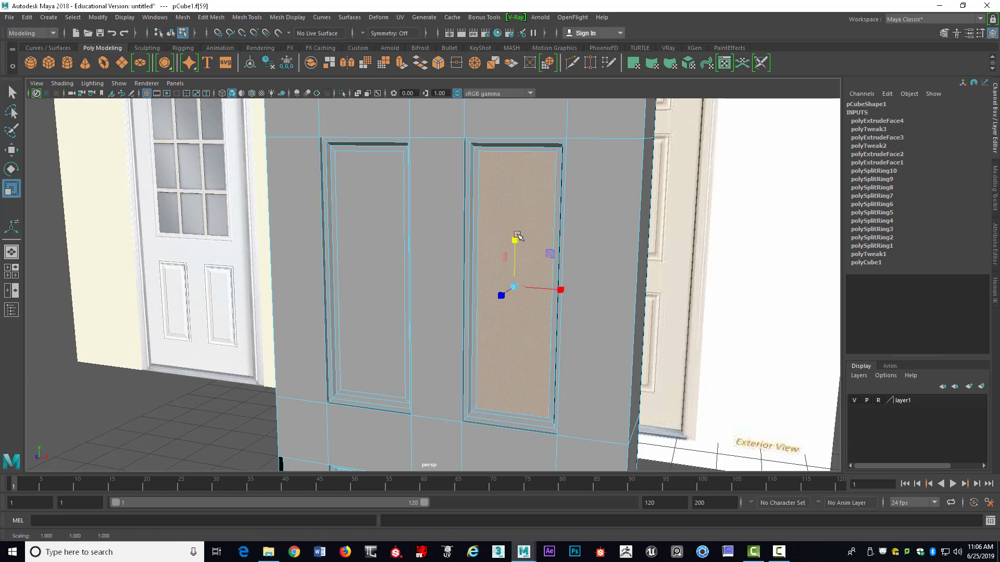
Step: Stretch the inset inner faces of the two lower panels vertically, one at a time, to even out their borders
alt+middle_drag(386, 264, 384, 118)
click(383, 248)
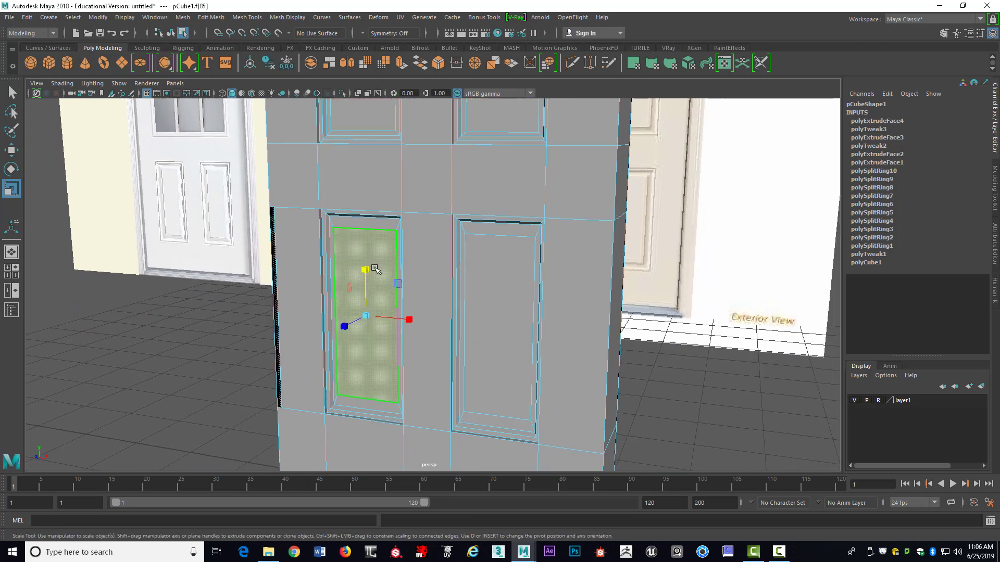
drag(366, 269, 370, 265)
click(513, 277)
drag(500, 286, 500, 276)
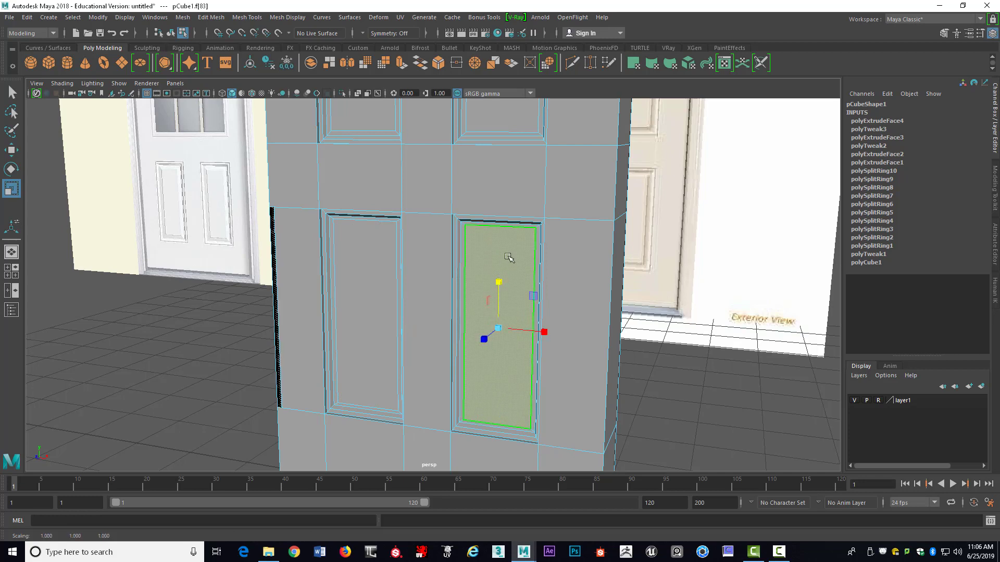
Step: Select the inset inner faces of the lower, tall middle and upper panels together
scroll(508, 245, down, 5)
alt+middle_drag(504, 172, 487, 252)
scroll(435, 383, up, 1)
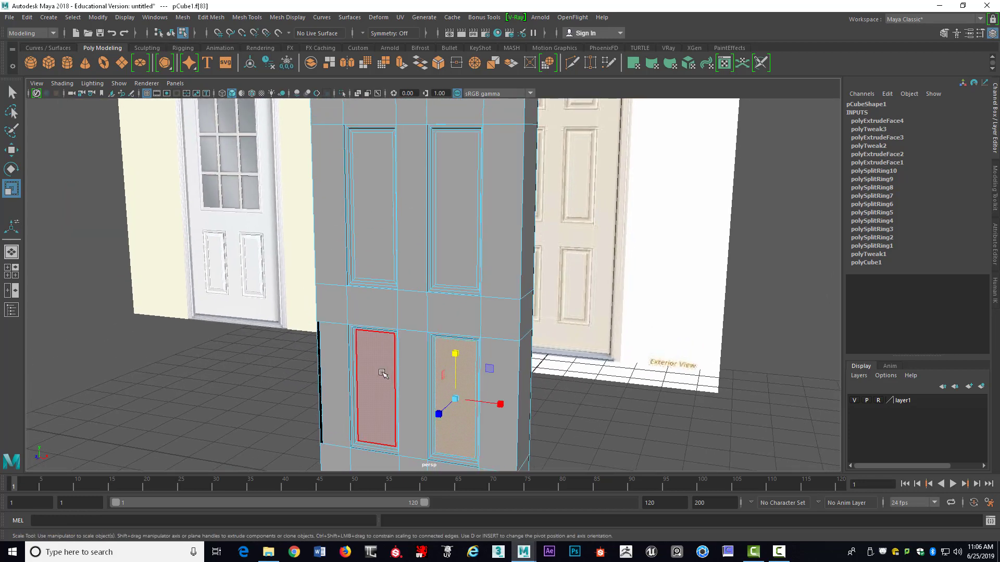
shift+click(376, 353)
shift+click(382, 251)
shift+click(454, 232)
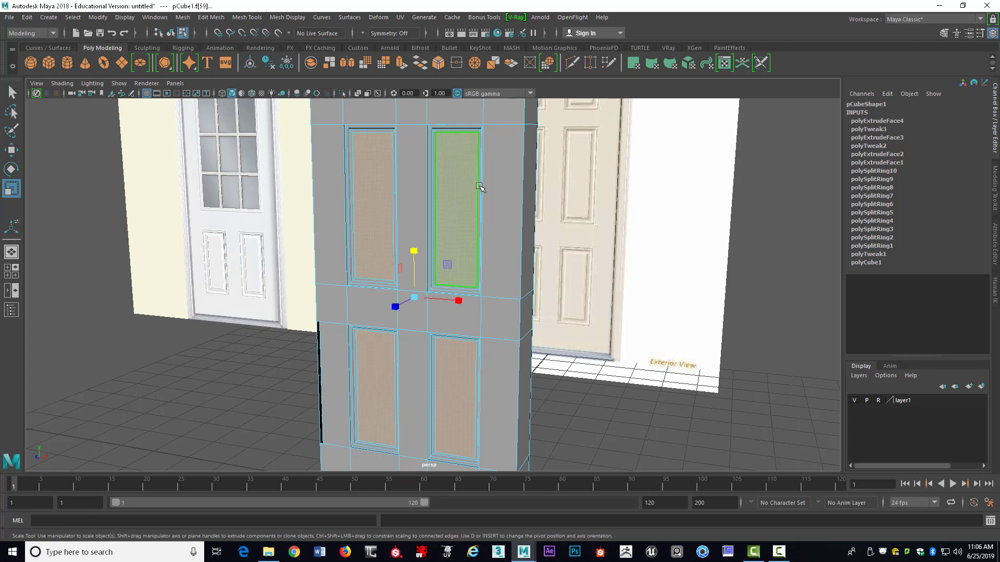
alt+middle_drag(479, 185, 457, 338)
shift+click(348, 250)
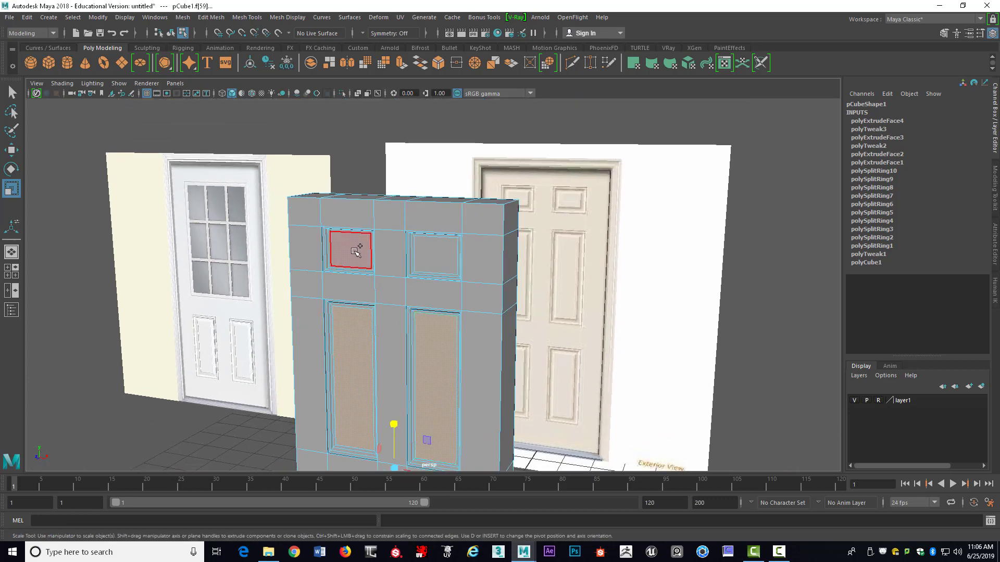
shift+click(434, 256)
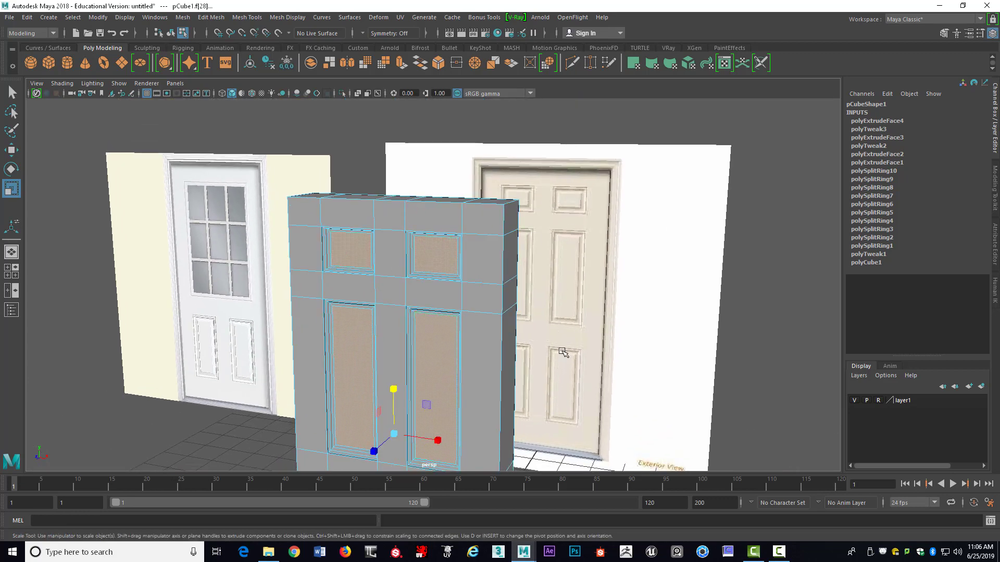
Step: Extrude the six inner faces outward with a local Z translation of 0.074 and shrink them uniformly to a local scale of 0.883
scroll(562, 352, up, 8)
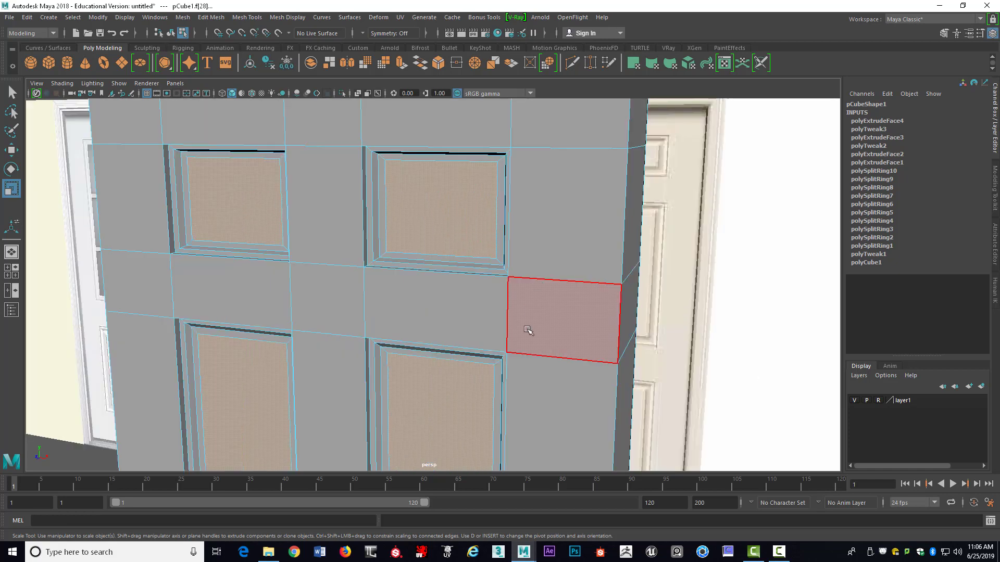
key(ctrl+e)
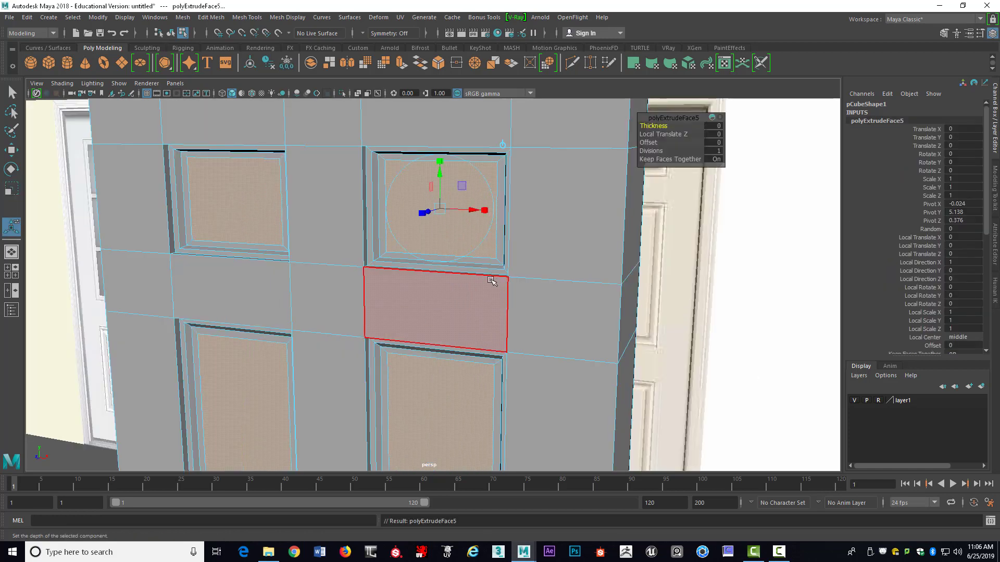
alt+drag(495, 281, 473, 303)
drag(305, 312, 299, 315)
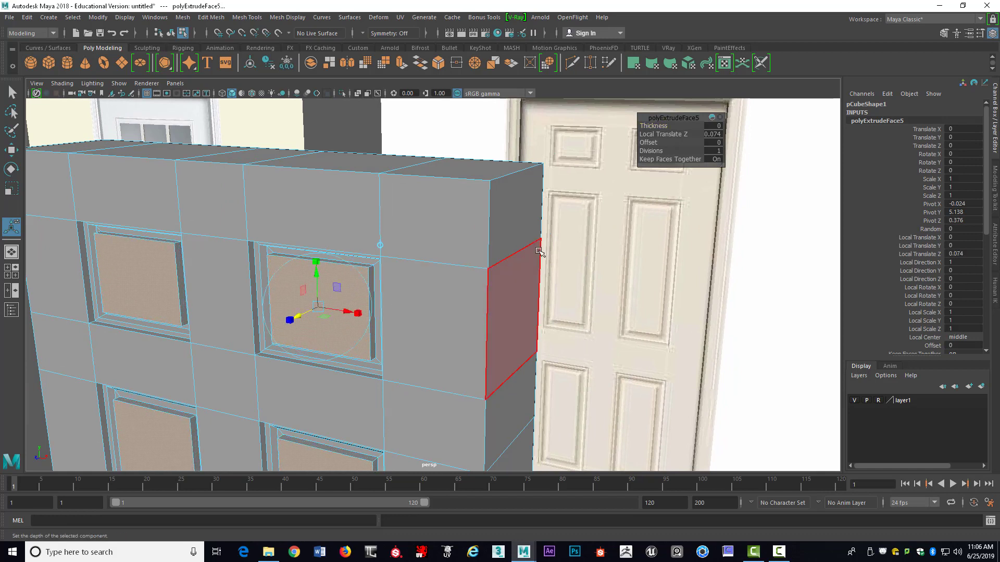
click(361, 315)
mouse_move(317, 307)
mouse_down()
mouse_move(440, 279)
mouse_move(418, 280)
mouse_move(455, 272)
mouse_move(455, 255)
mouse_up()
scroll(451, 287, down, 5)
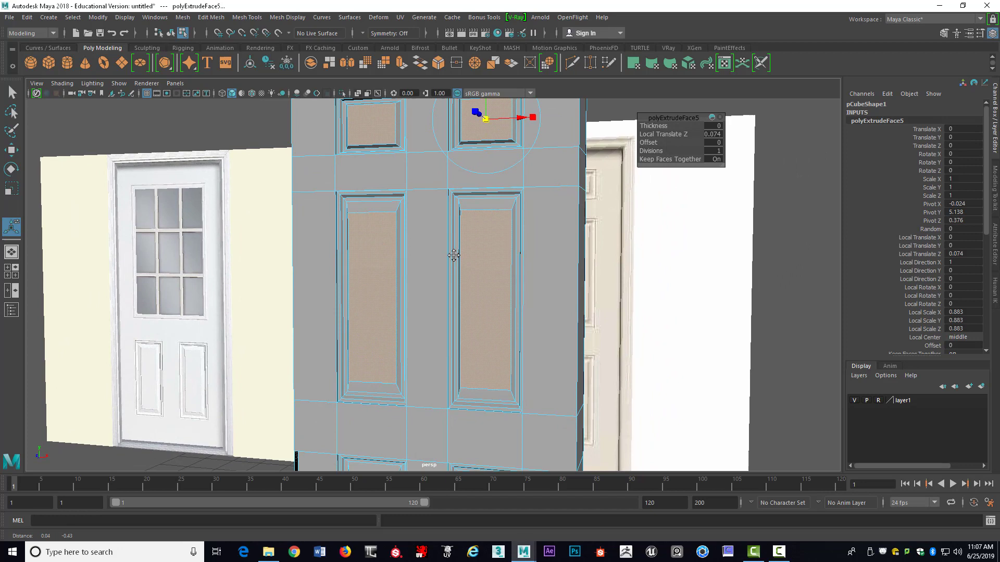
Step: Stretch the raised inner faces of the two tall middle panels vertically by about 1.08, one at a time
click(380, 269)
key(r)
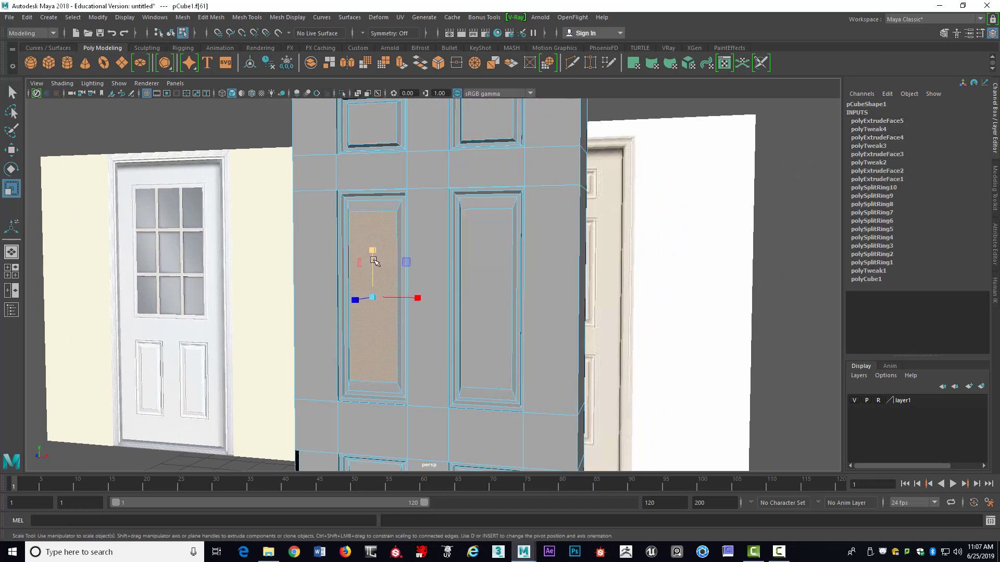
drag(375, 253, 376, 248)
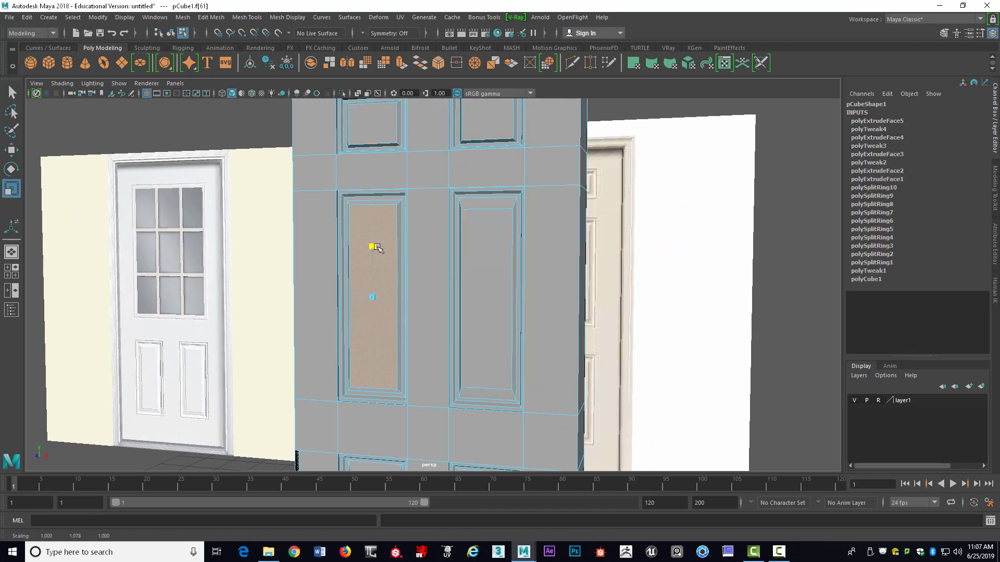
click(469, 253)
drag(486, 252, 485, 248)
Step: Stretch the raised inner faces of the two lower panels vertically by about 1.09, one at a time, and leave face mode
alt+middle_drag(390, 306, 388, 175)
click(363, 293)
drag(365, 266, 363, 260)
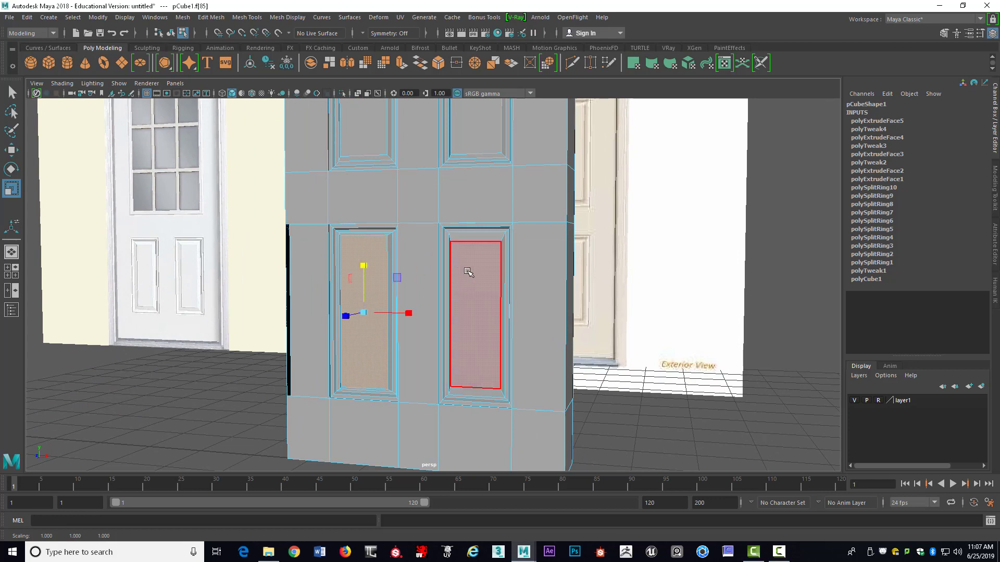
click(472, 267)
drag(475, 266, 475, 265)
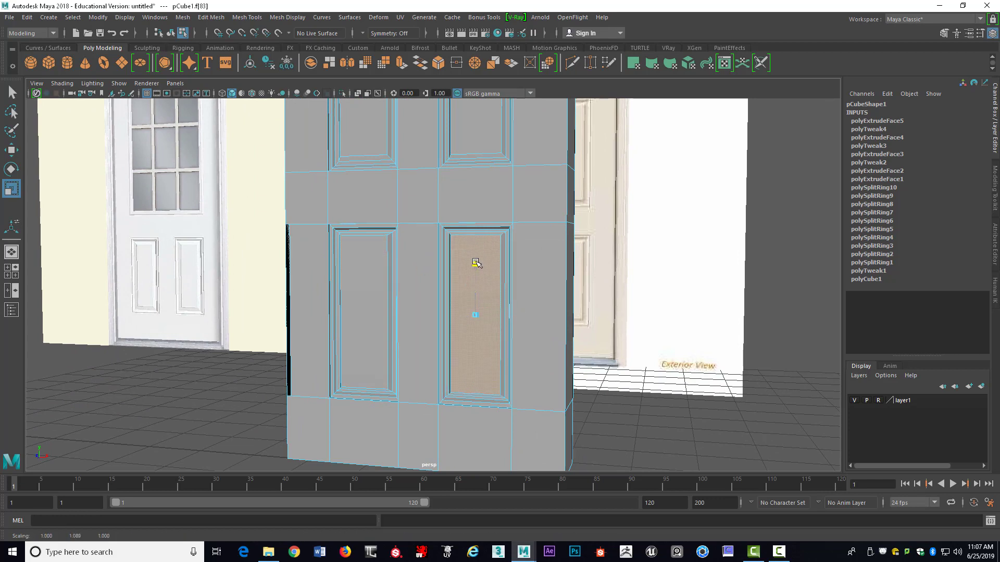
scroll(500, 271, down, 2)
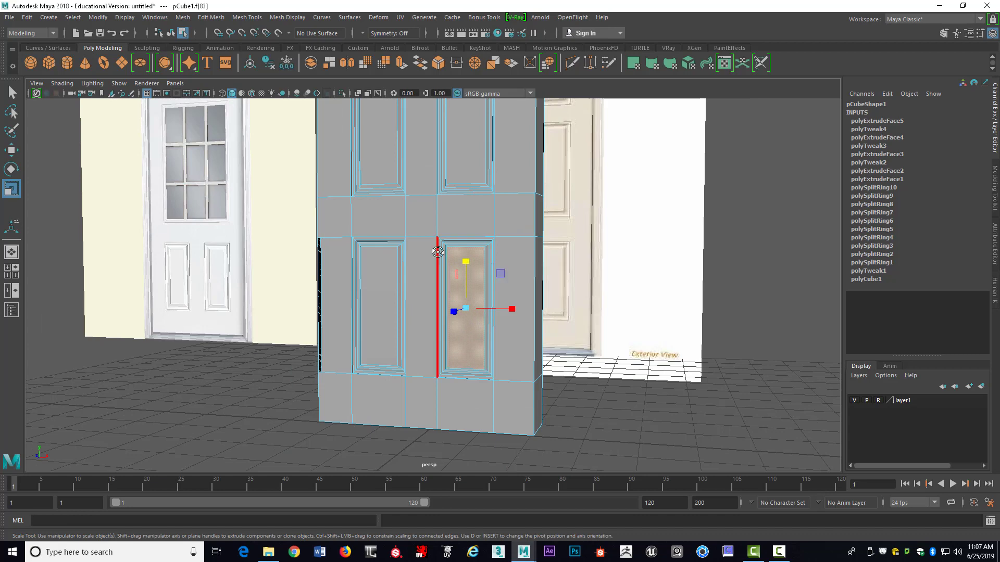
alt+drag(436, 250, 507, 264)
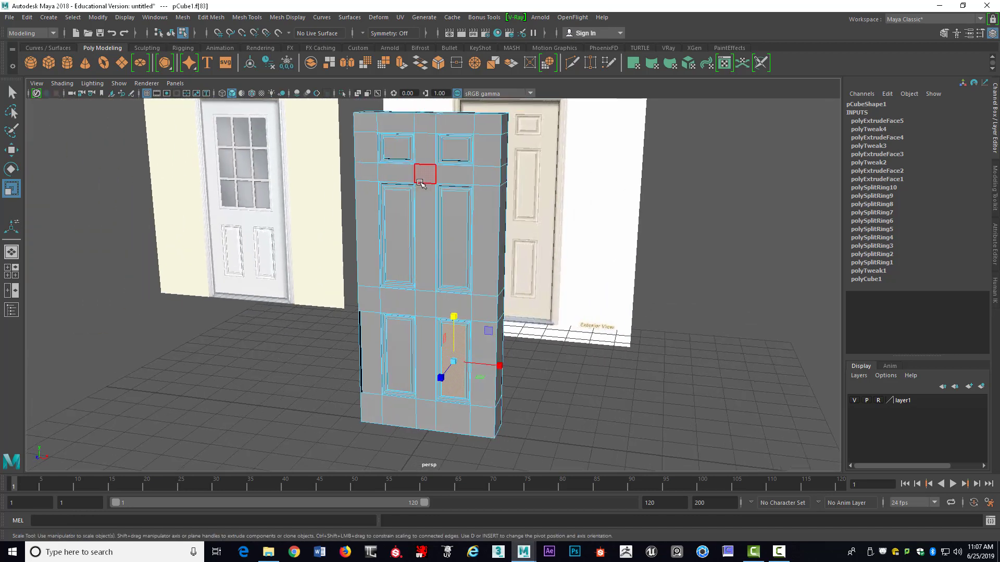
right_drag(419, 182, 413, 247)
click(712, 270)
alt+drag(712, 270, 605, 275)
alt+drag(467, 247, 431, 277)
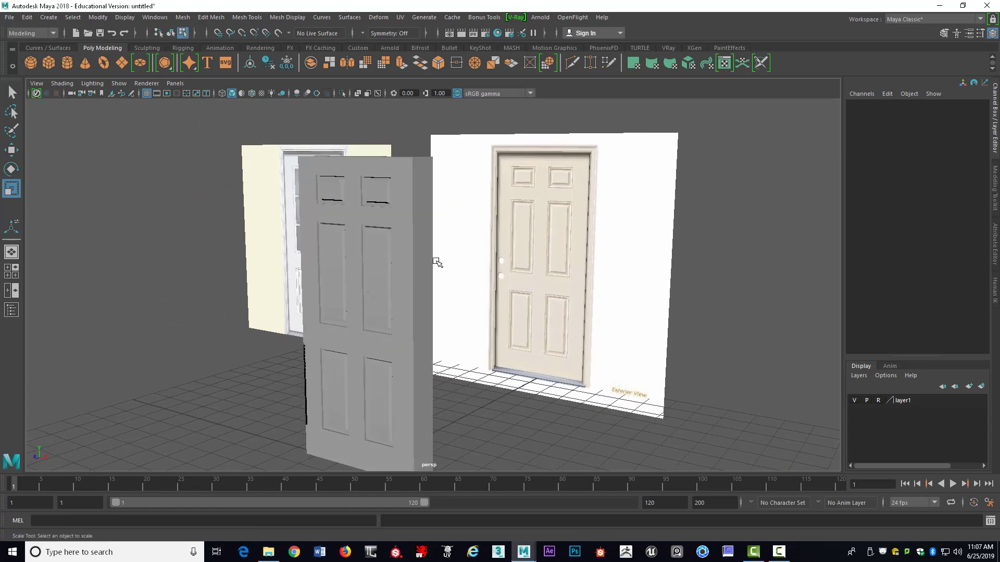
Step: In the top view, select the door's back vertices and move them forward along Z to thin the door to about a third of its thickness
click(436, 261)
key(space)
key(f)
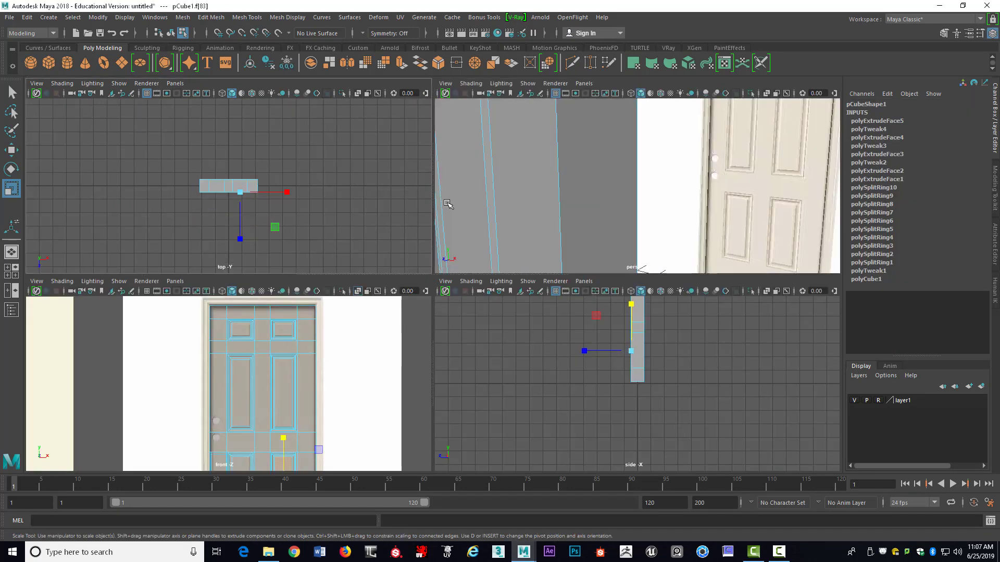
key(space)
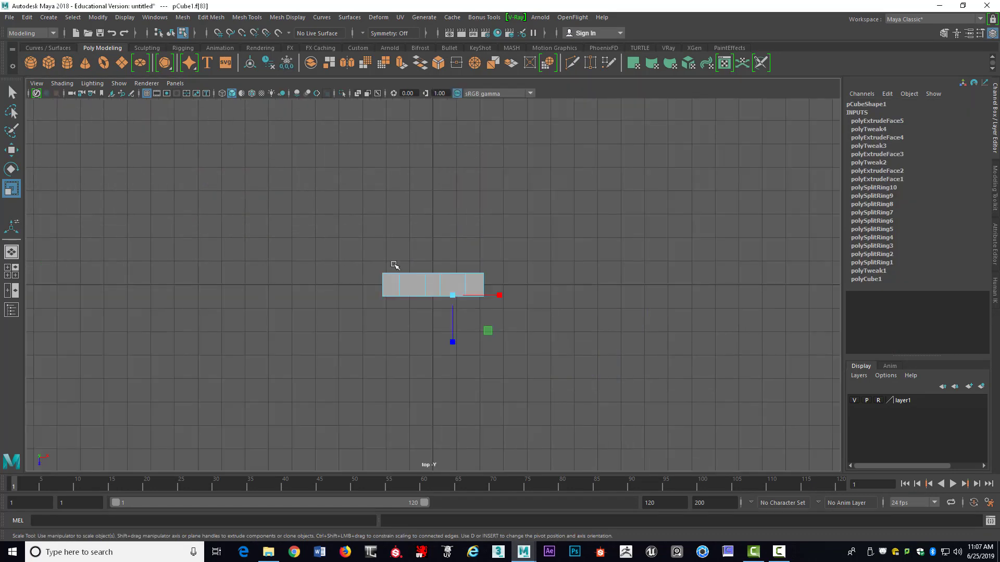
right_drag(420, 286, 360, 254)
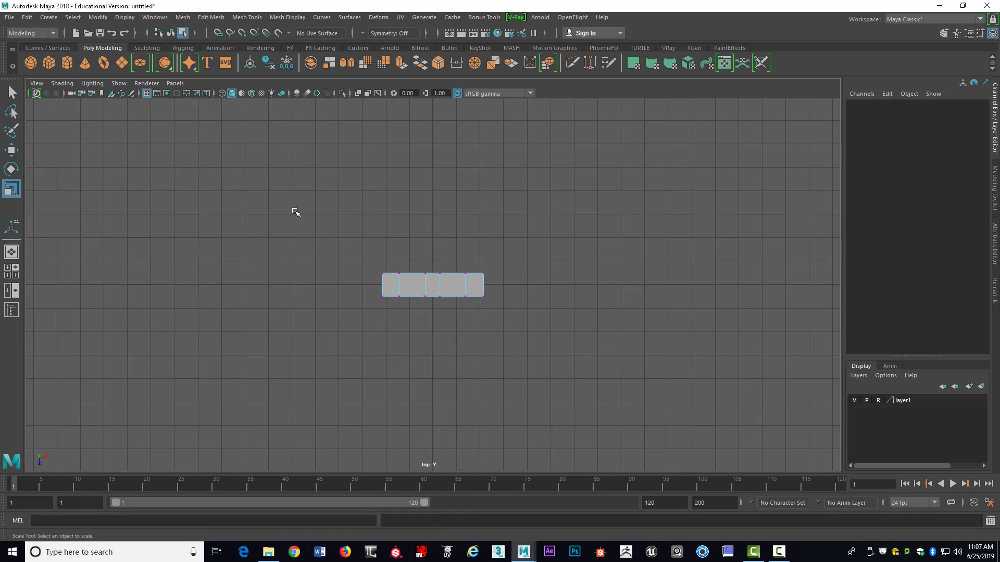
drag(300, 211, 519, 279)
key(w)
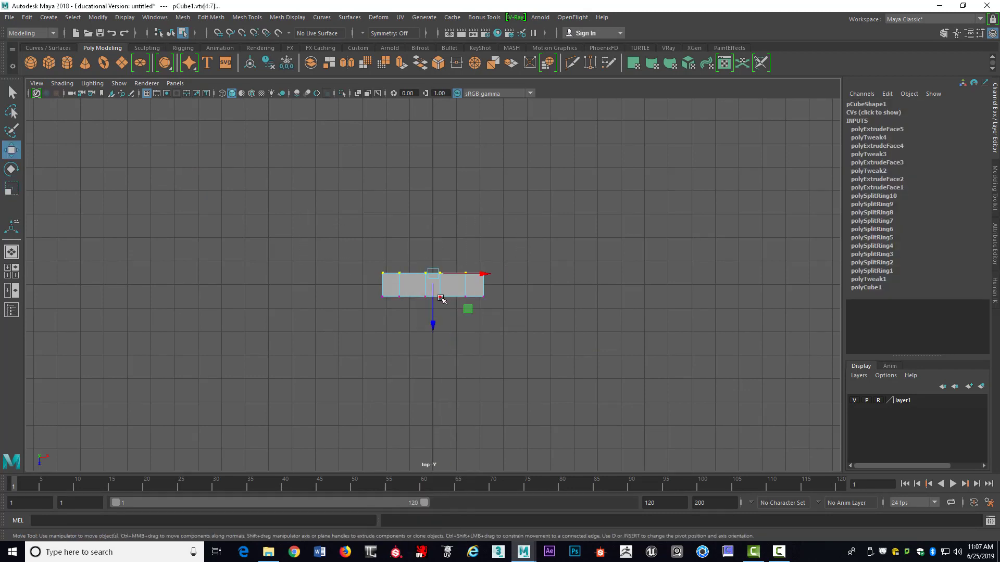
drag(433, 314, 426, 329)
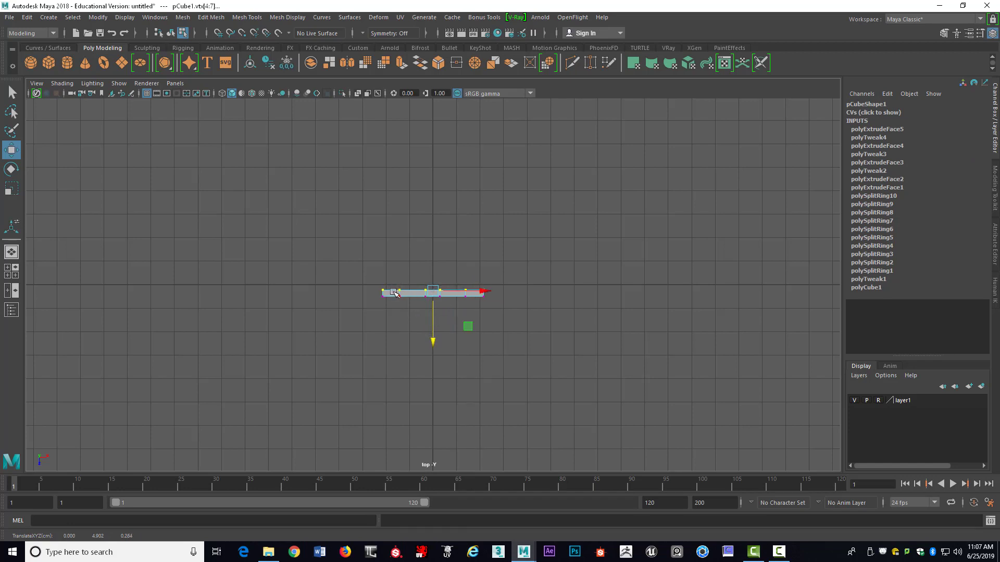
Step: Select the whole door object and move it along Z to -0.354, centring its thickness on the grid's middle line
right_drag(404, 291, 406, 292)
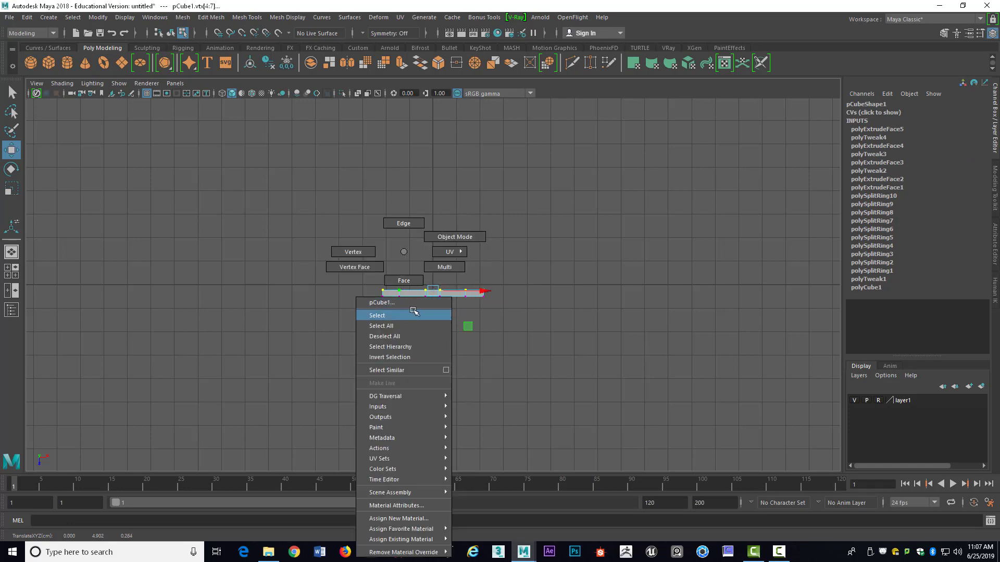
click(411, 316)
mouse_move(436, 318)
mouse_down()
mouse_move(443, 307)
mouse_move(435, 311)
mouse_up()
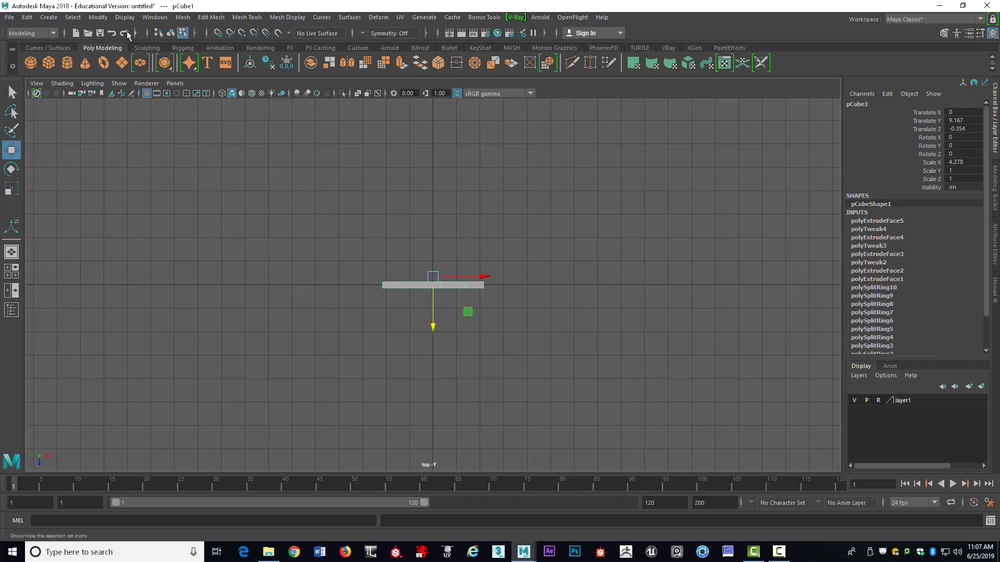
Step: Delete the door's construction history and freeze its transformations
click(27, 18)
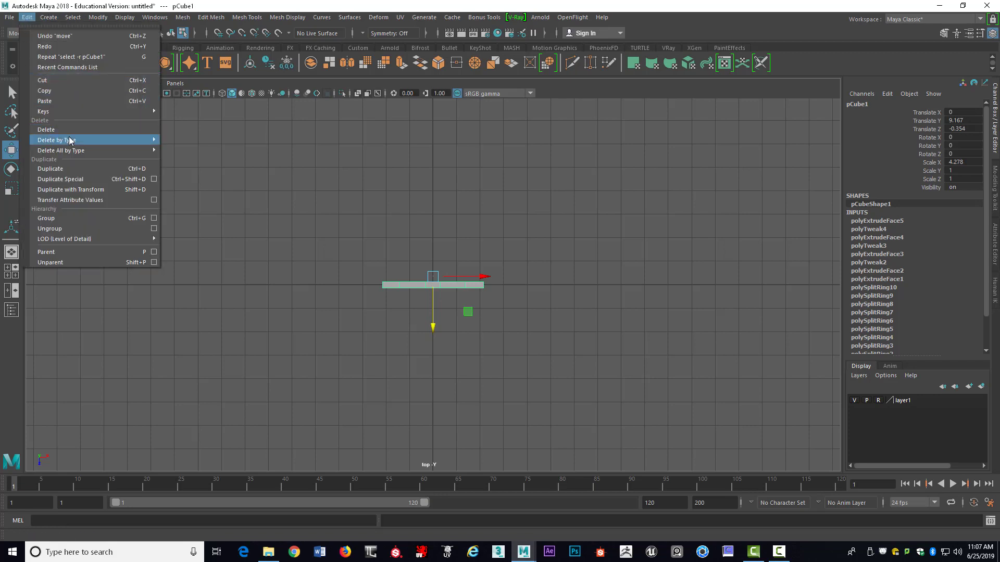
mouse_move(57, 139)
click(180, 143)
click(97, 17)
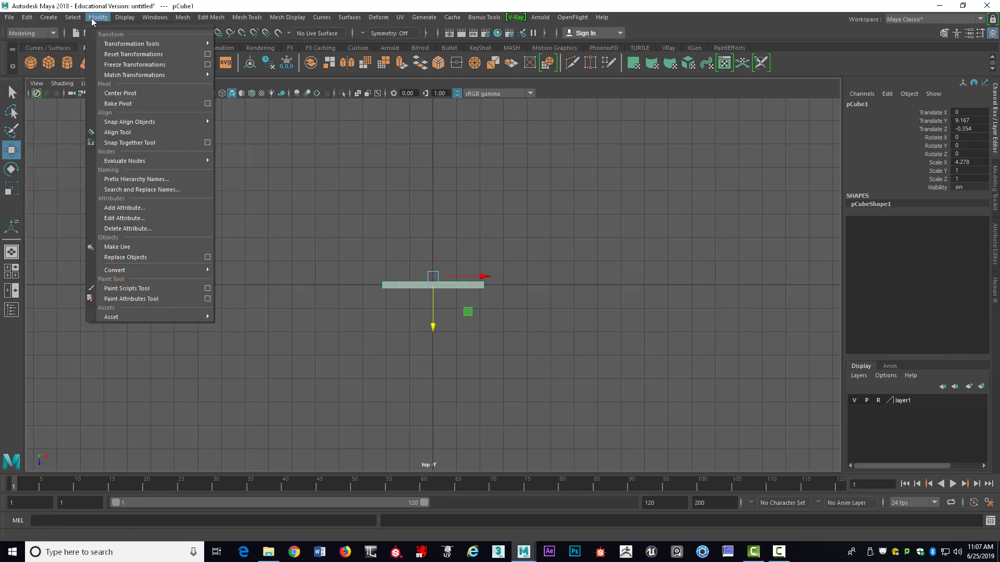
click(115, 63)
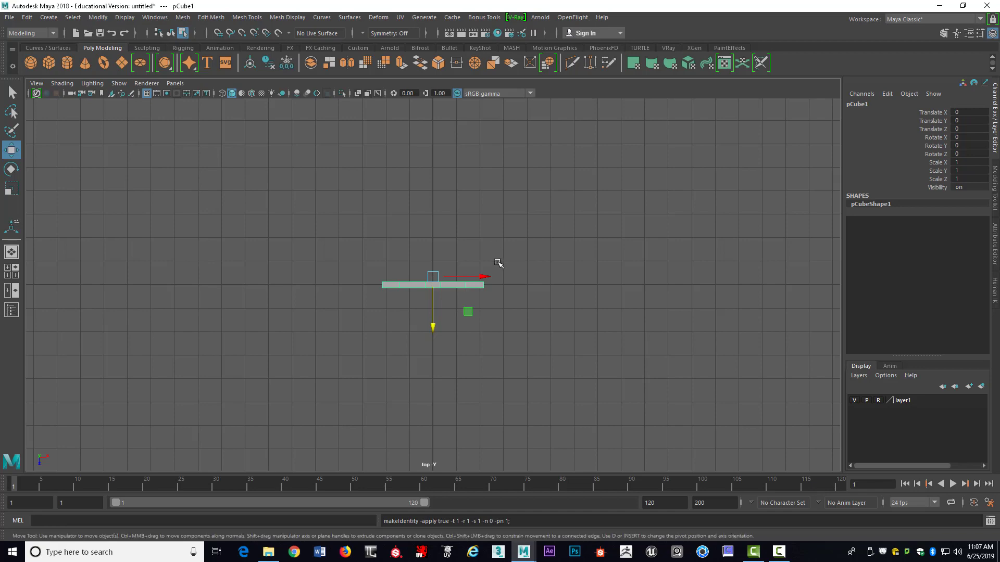
Step: Examine the thinned door's panels, mouldings and side edges from several angles in perspective, comparing them with the reference door
key(space)
key(space)
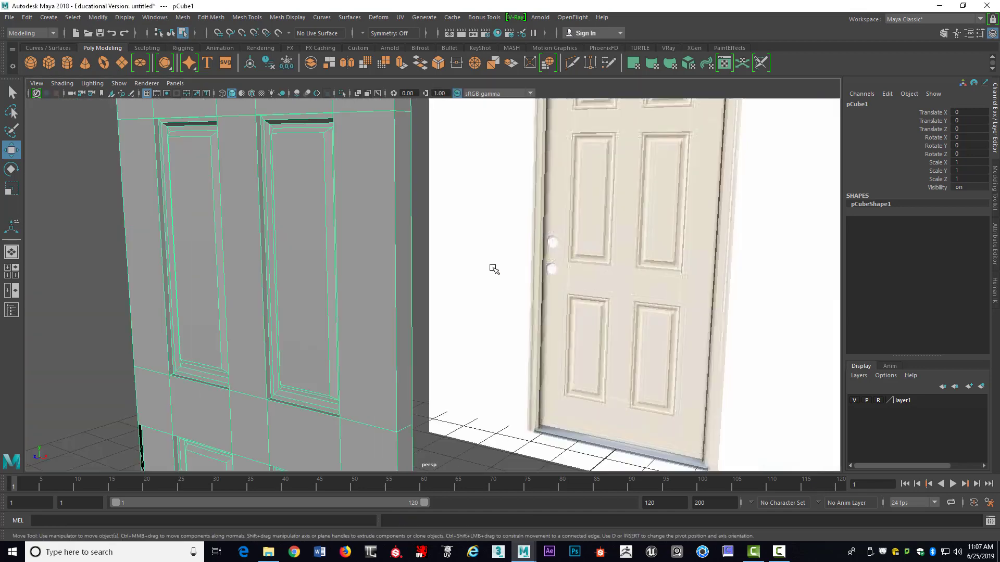
alt+drag(427, 275, 516, 160)
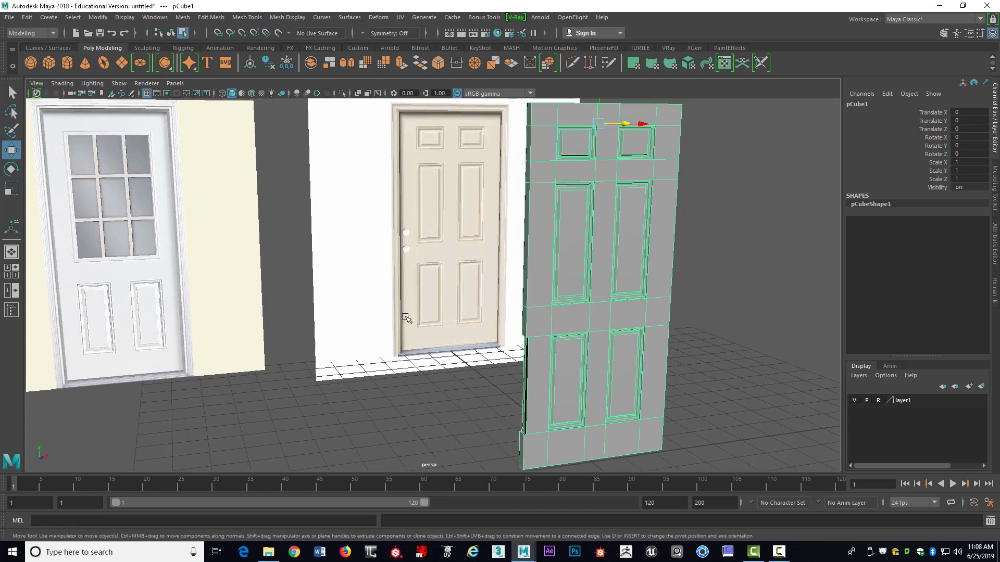
alt+drag(693, 219, 526, 150)
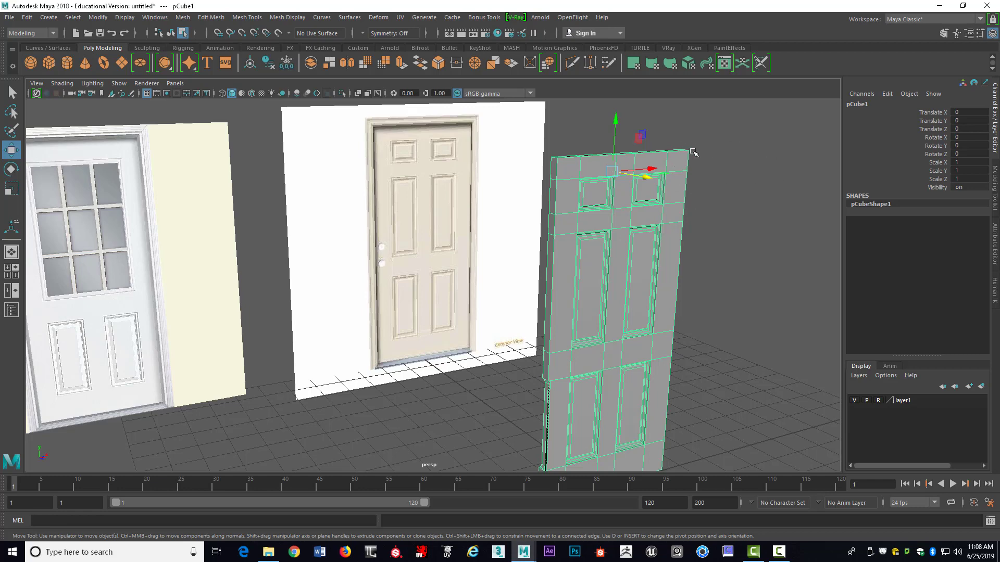
alt+drag(699, 188, 669, 217)
alt+middle_drag(669, 217, 611, 153)
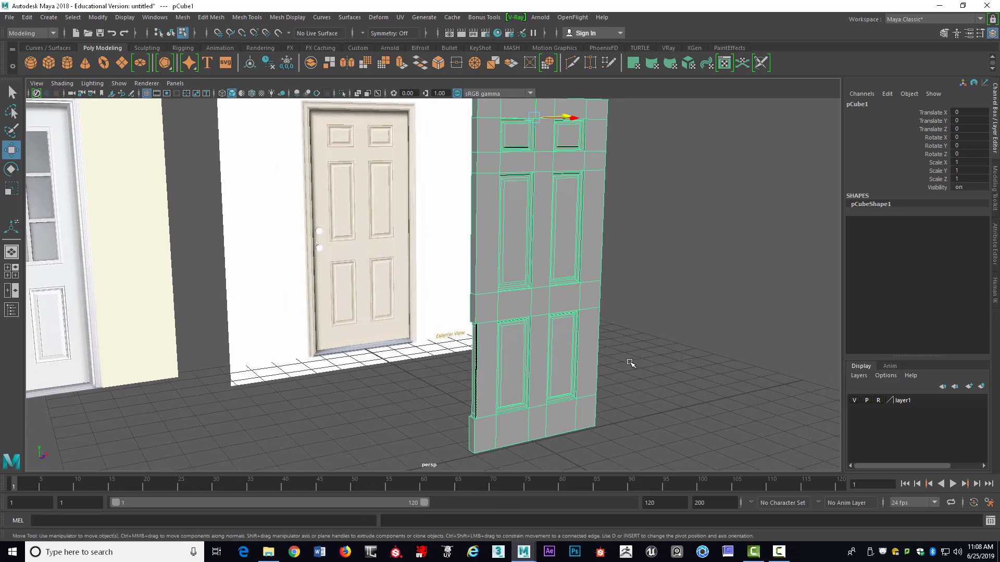
alt+drag(632, 361, 656, 294)
scroll(569, 308, up, 2)
key(ctrl+z)
alt+drag(524, 293, 477, 307)
alt+drag(279, 283, 387, 278)
right_drag(439, 288, 447, 284)
scroll(664, 299, up, 2)
alt+drag(692, 303, 627, 317)
click(676, 320)
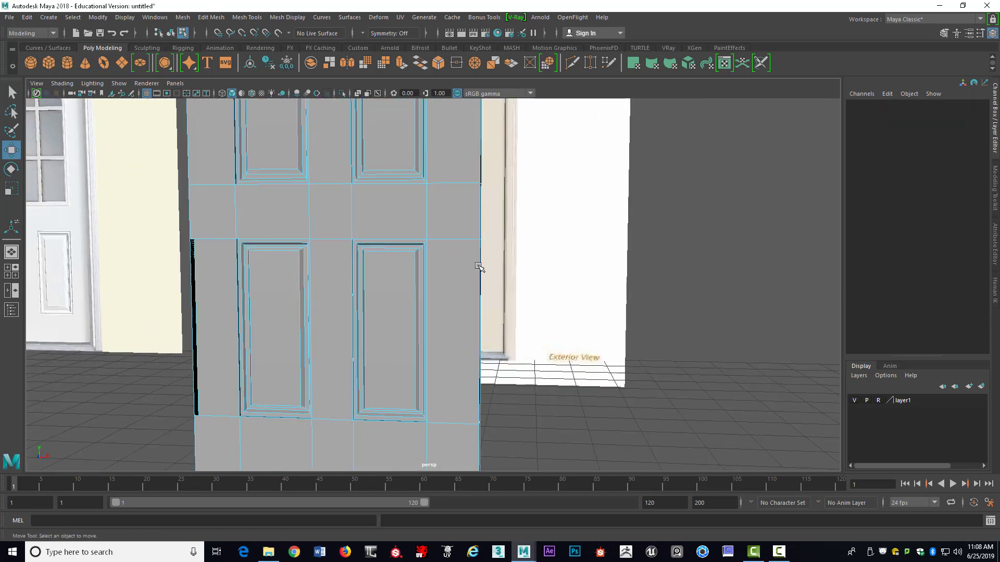
alt+drag(476, 263, 625, 293)
alt+middle_drag(625, 292, 606, 366)
alt+middle_drag(549, 252, 553, 313)
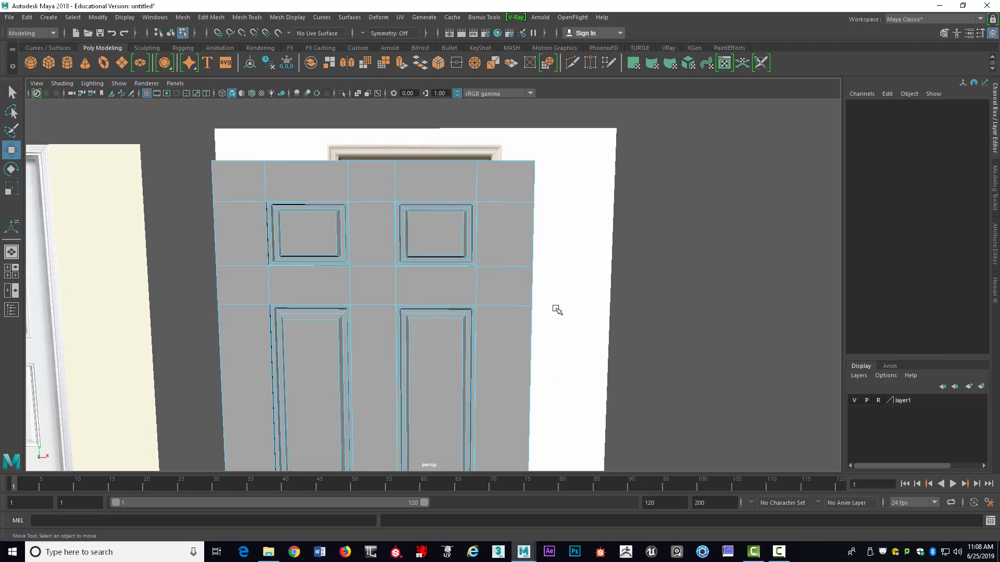
alt+drag(556, 308, 521, 299)
alt+drag(418, 209, 543, 215)
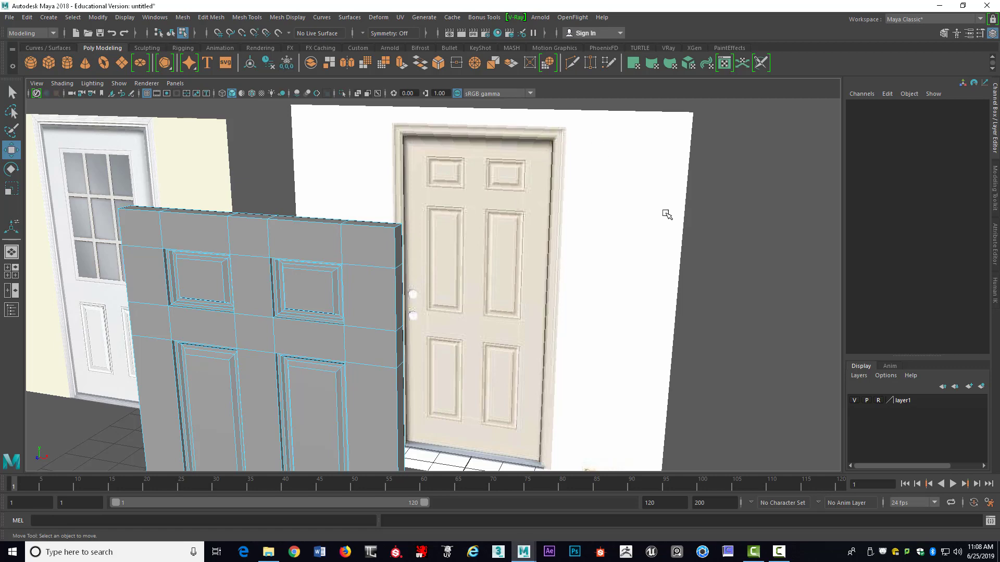
Step: Select the whole door object, assign it to a new display layer and hide that layer
scroll(659, 212, down, 6)
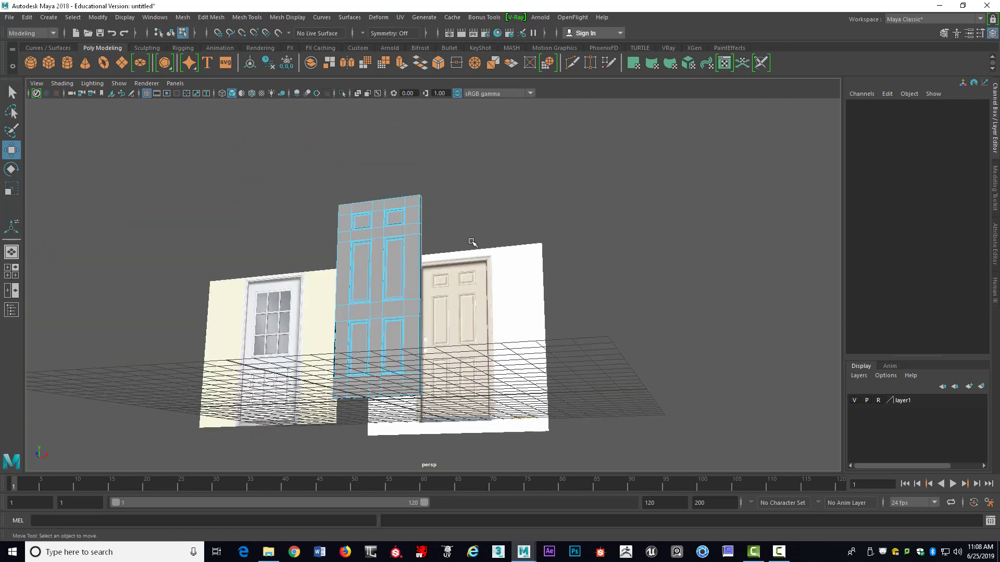
alt+drag(467, 244, 428, 244)
right_drag(410, 242, 462, 223)
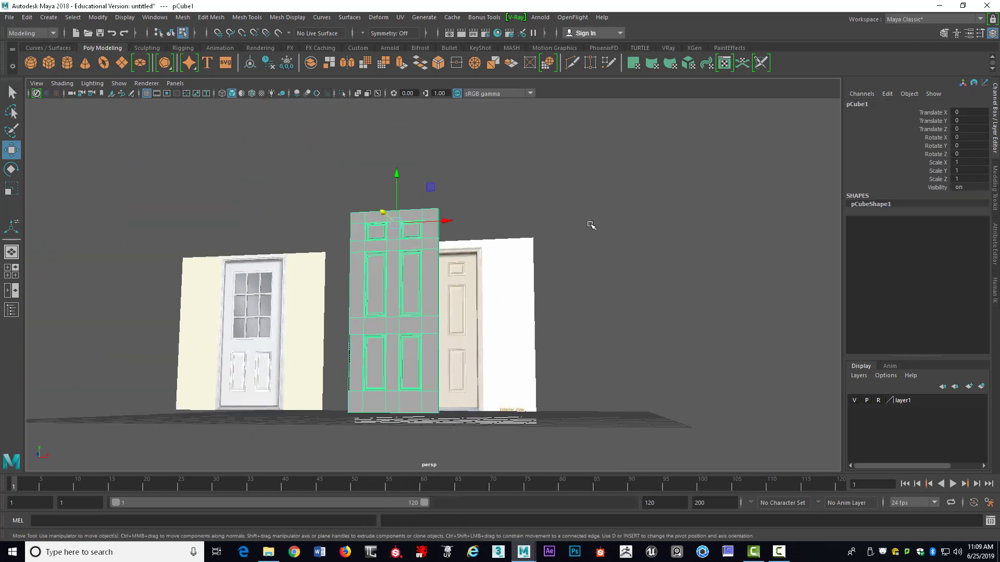
key(space)
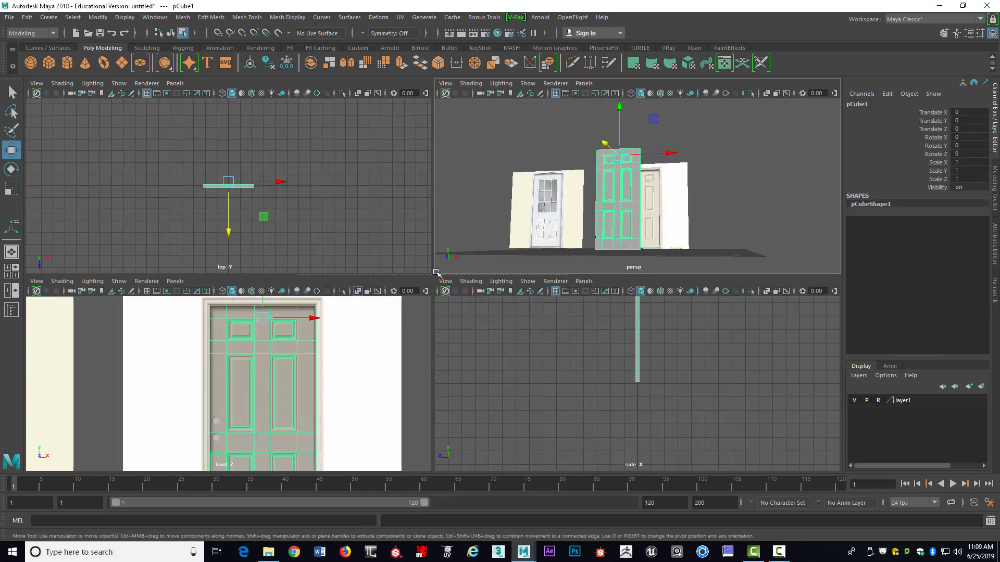
click(981, 386)
click(854, 400)
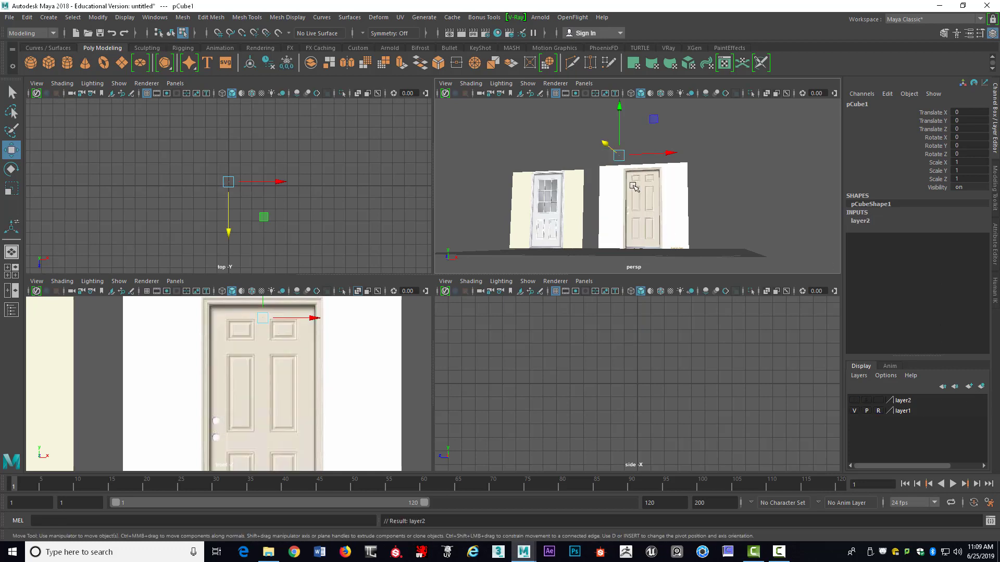
Step: Deselect everything, maximize the top view and set up the EP Curve Tool with 3 Cubic degree and Uniform knot spacing
click(766, 184)
scroll(704, 215, up, 5)
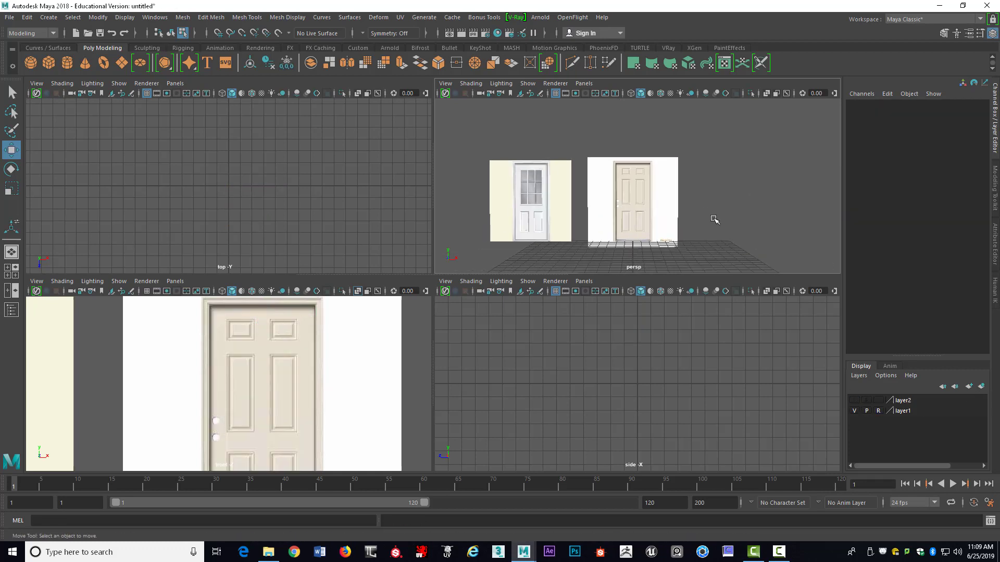
alt+drag(701, 218, 705, 174)
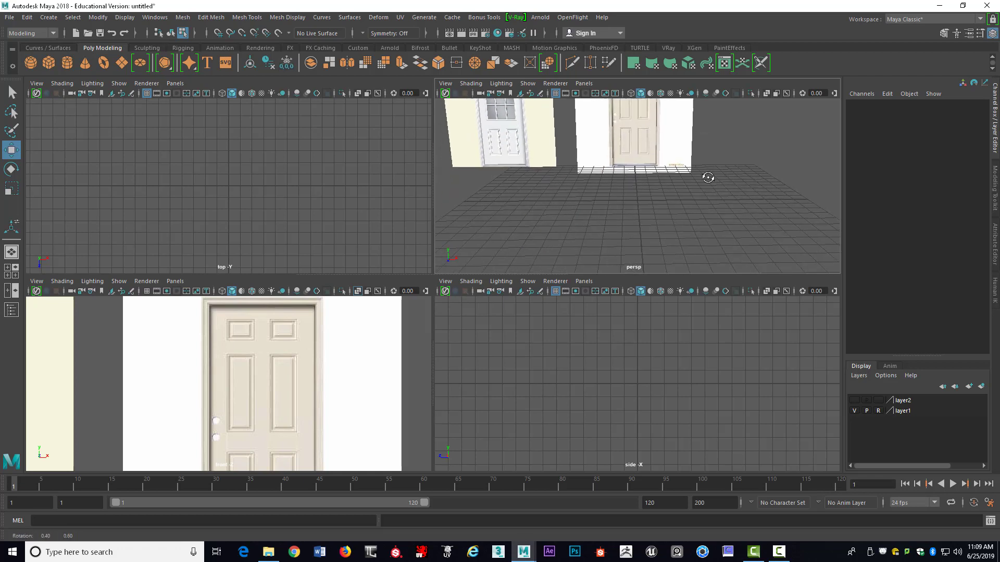
key(space)
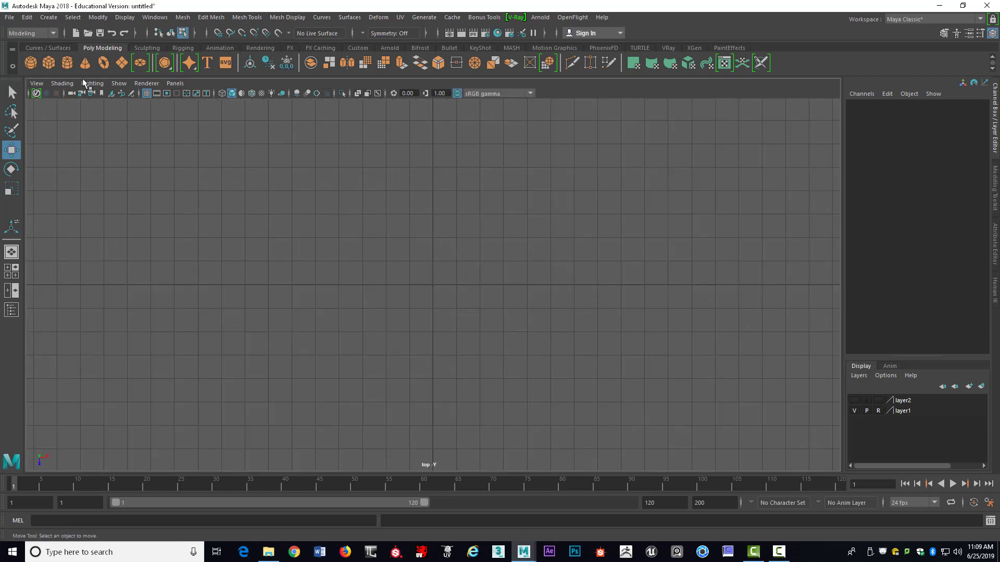
click(57, 20)
mouse_move(70, 86)
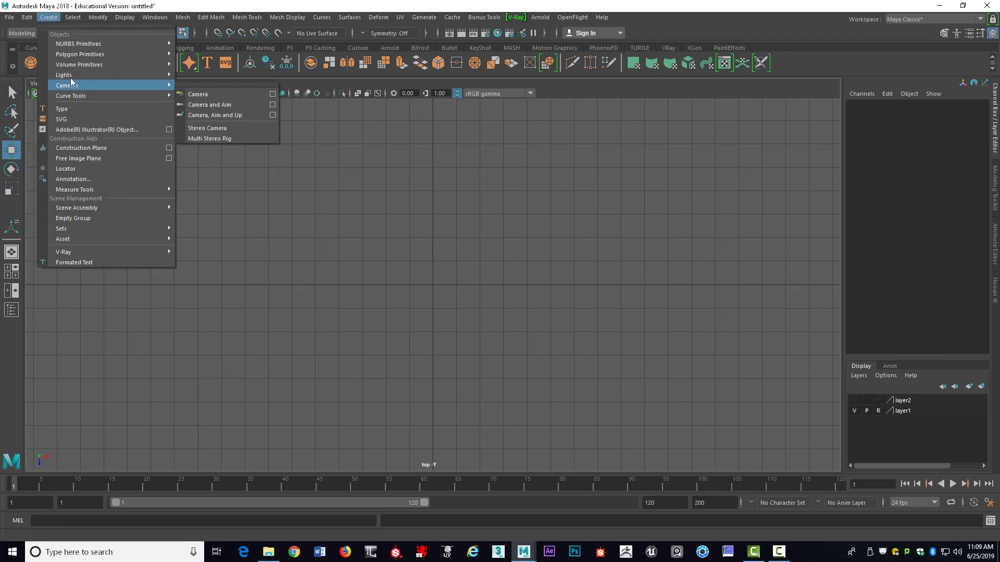
mouse_move(74, 67)
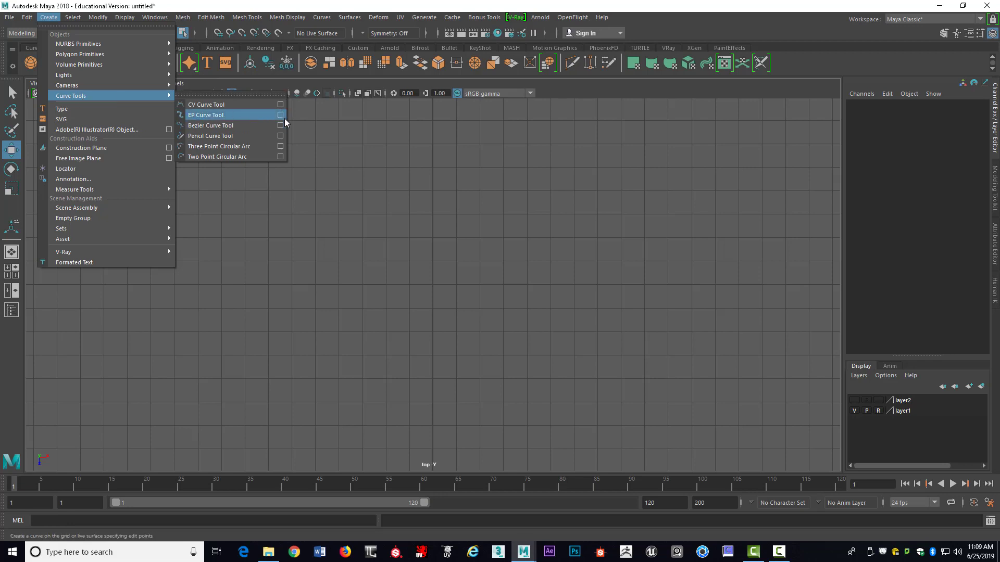
click(281, 114)
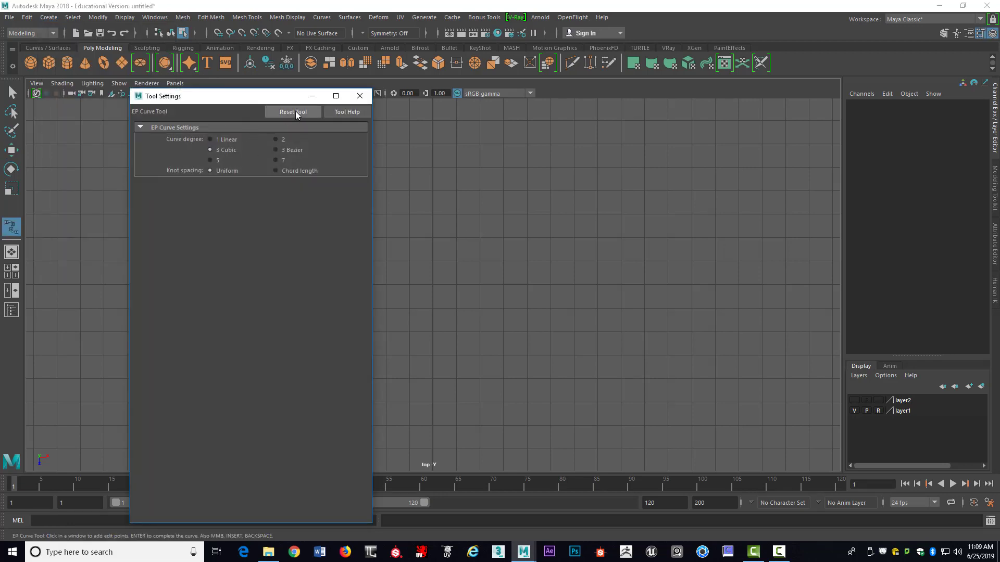
click(360, 97)
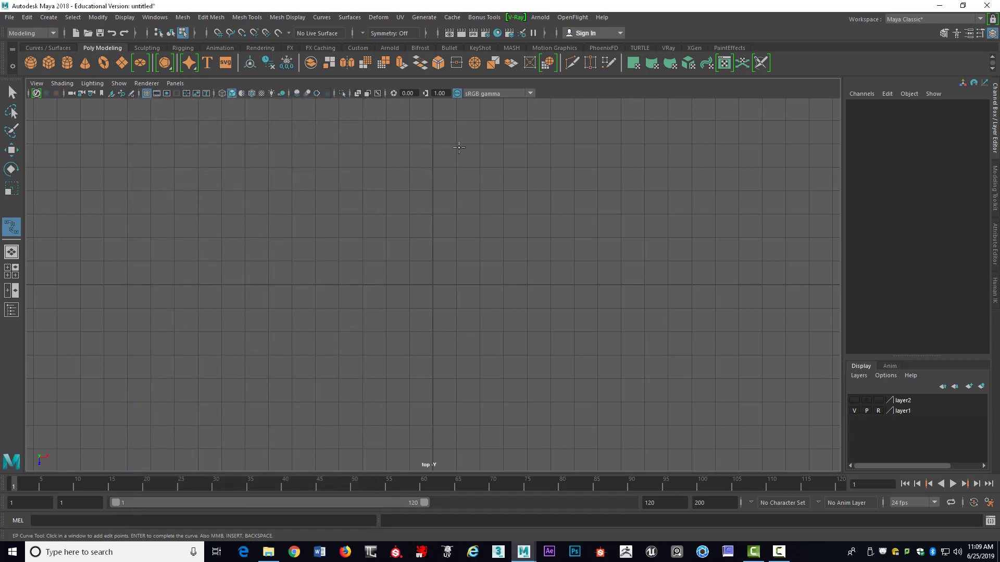
Step: Draw a stepped half-profile curve about 8 grid units long with a narrow neck, snapping both ends to the vertical centre line
click(435, 144)
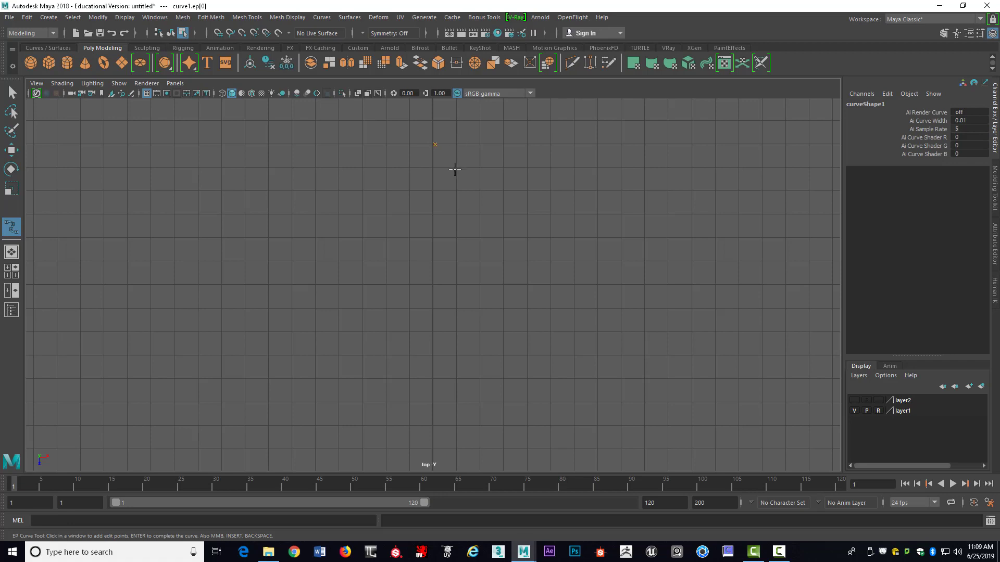
key(BackSpace)
key(x)
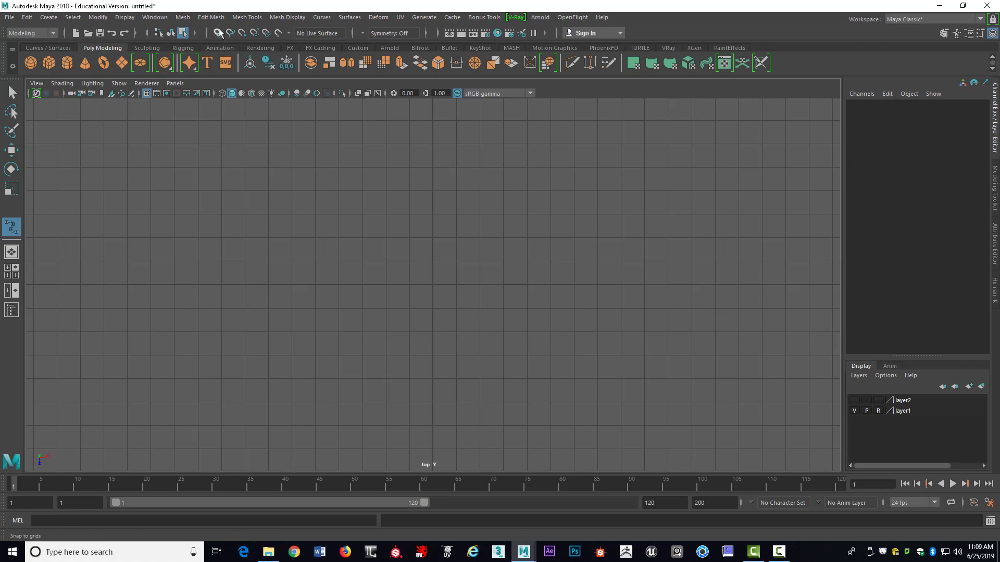
click(432, 167)
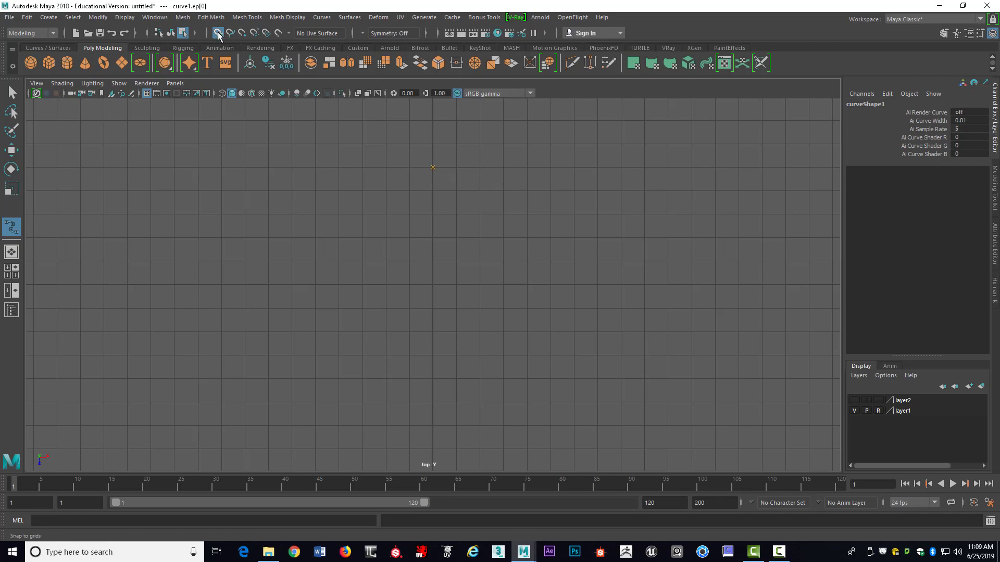
click(456, 168)
click(462, 182)
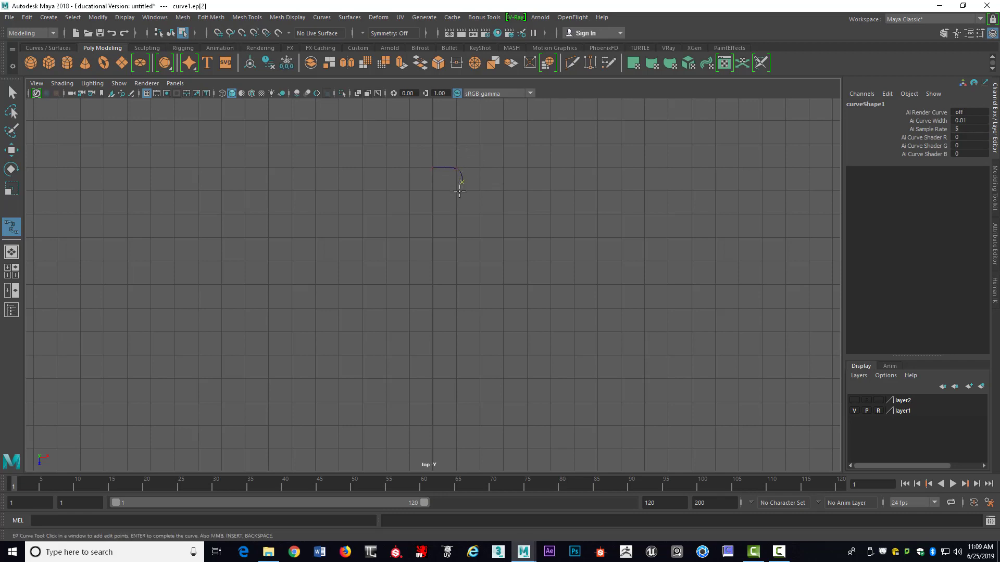
click(462, 202)
click(451, 255)
click(451, 272)
click(456, 353)
click(218, 32)
click(431, 353)
key(w)
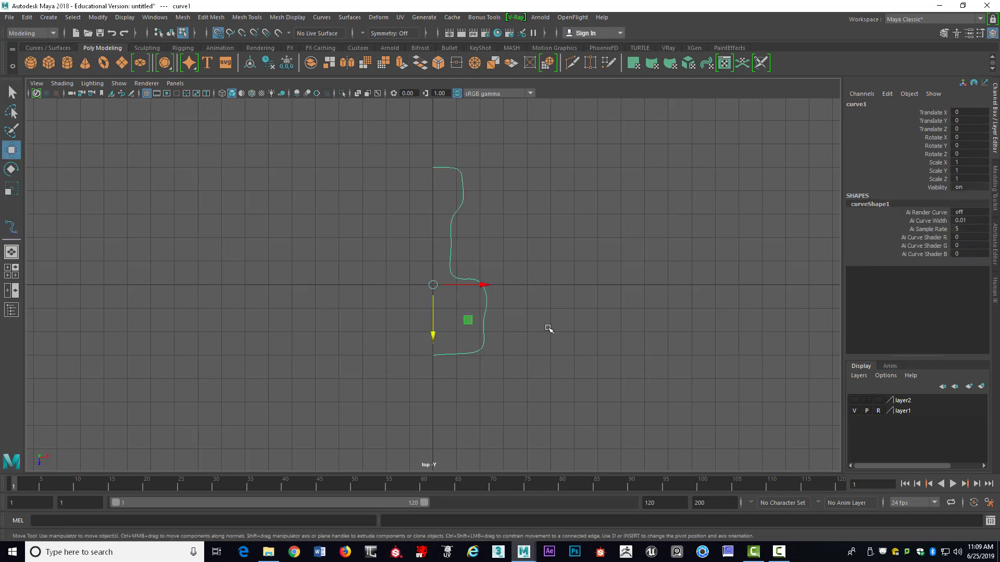
Step: Show the curve's control vertices and sharpen the upper outer corner, moving the second vertex to about X 1.06
right_drag(464, 189, 420, 189)
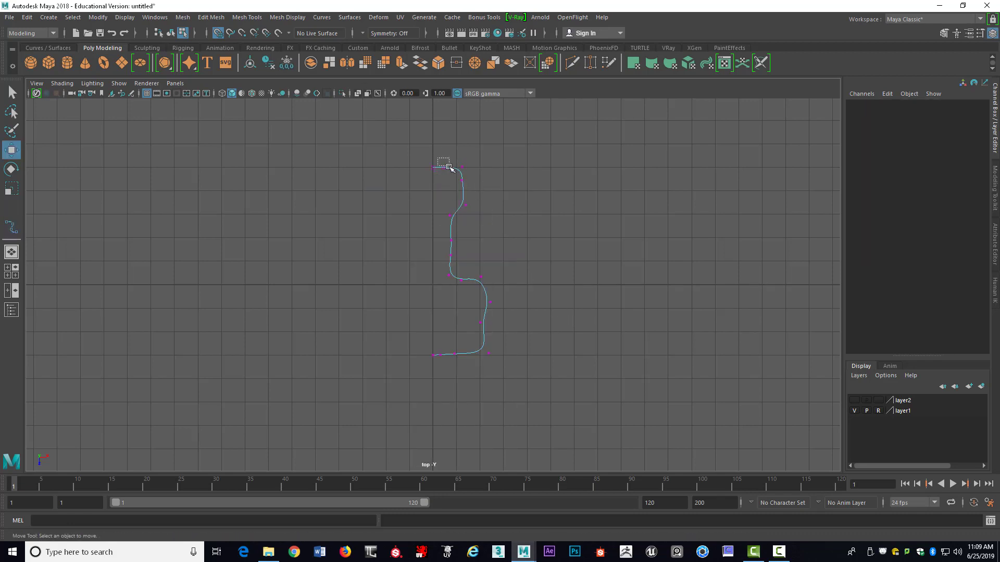
click(442, 167)
scroll(469, 157, up, 1)
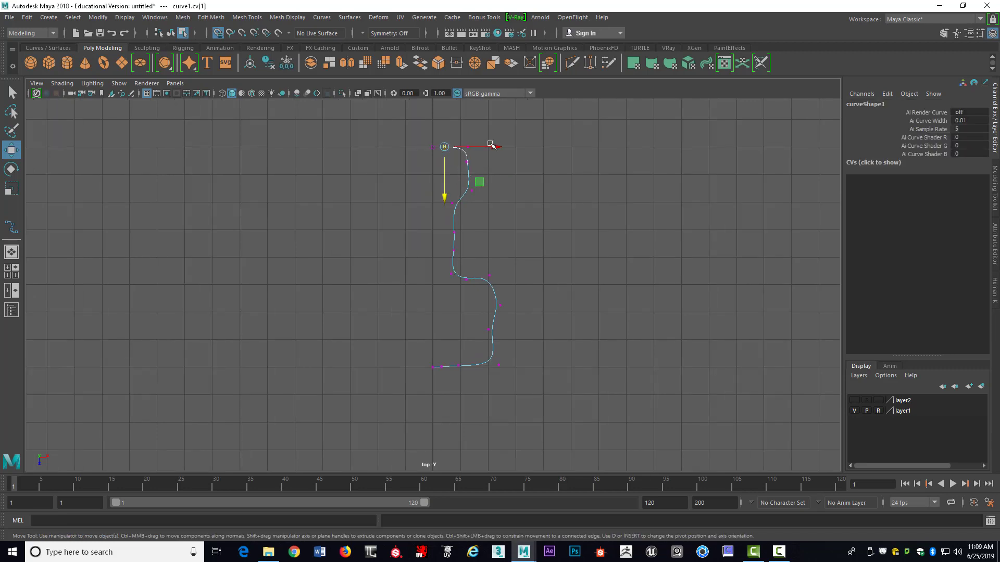
drag(487, 142, 518, 146)
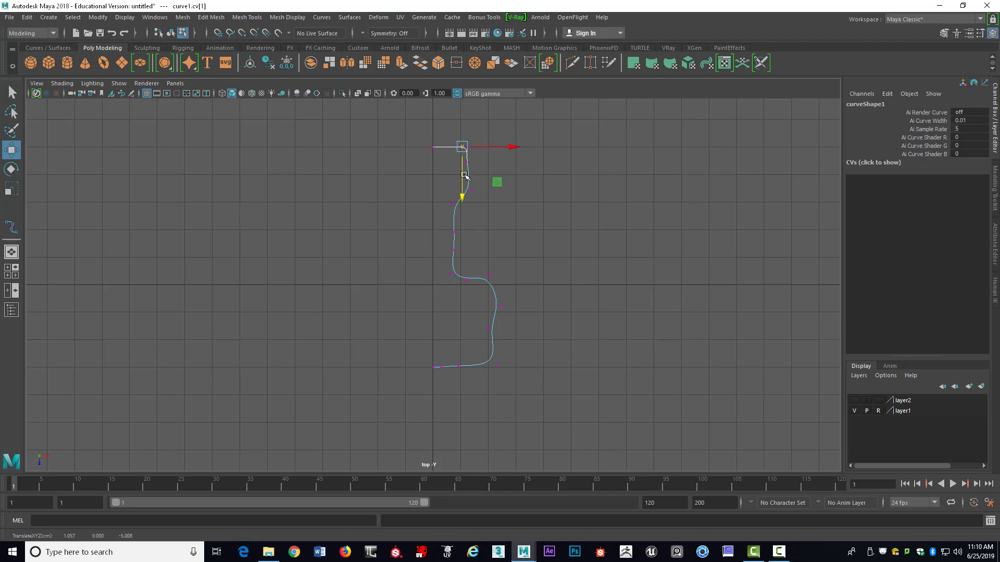
click(468, 162)
drag(467, 162, 469, 155)
click(477, 186)
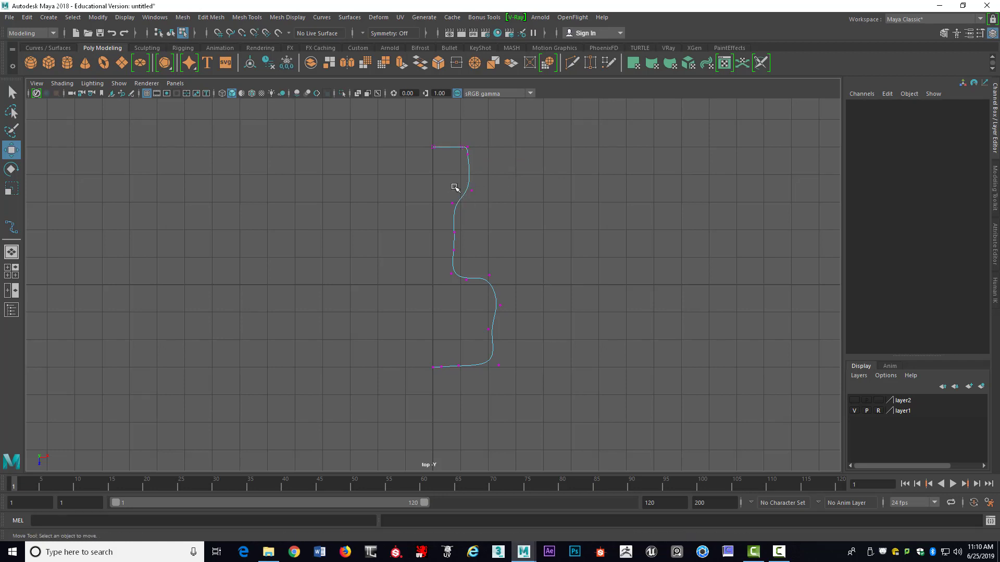
Step: Tighten the step between the head and the neck by moving its control vertices upward and closer together
click(453, 203)
drag(452, 203, 454, 189)
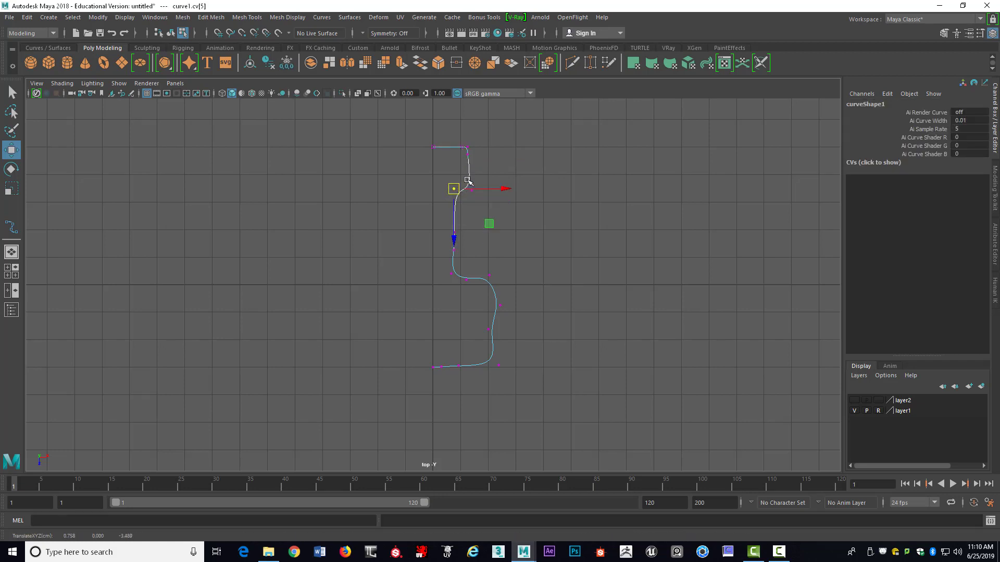
click(470, 189)
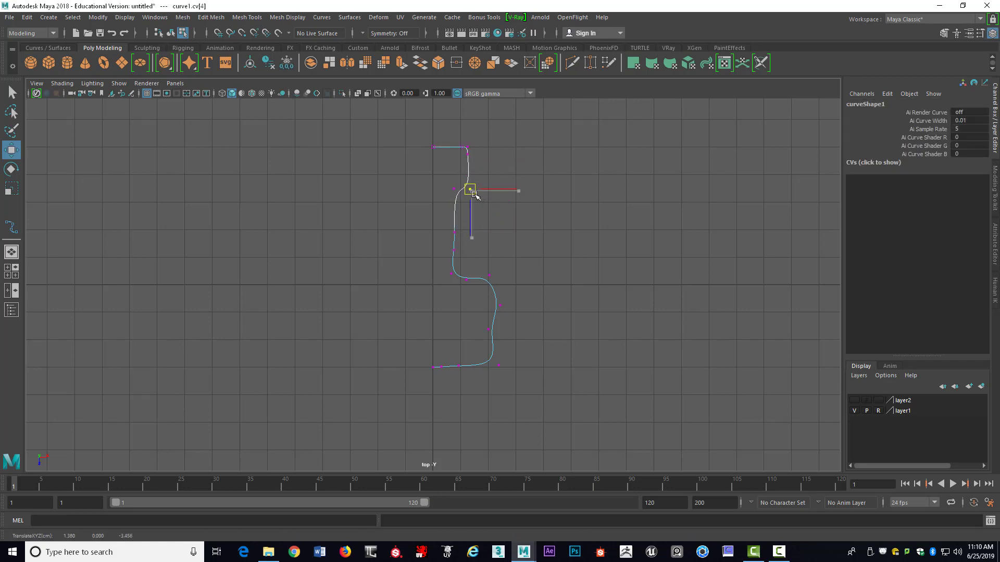
click(454, 232)
drag(454, 232, 457, 200)
click(453, 188)
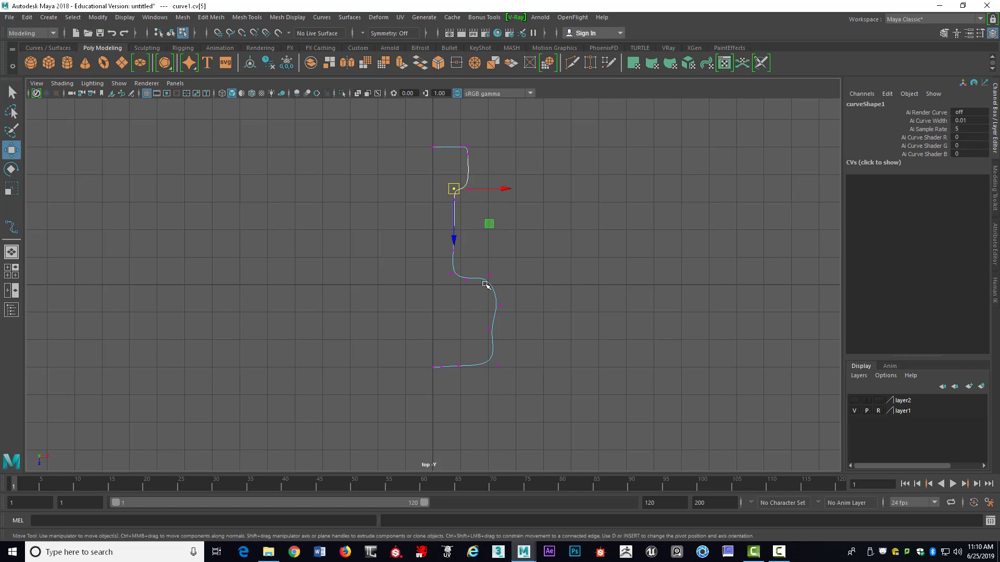
Step: Sharpen the bend at the base of the neck by repositioning the control vertices along the shoulder
click(451, 273)
drag(451, 273, 494, 278)
click(466, 279)
click(486, 276)
Step: Square off the profile's lower outer corner by pulling the base control vertices close to that corner
drag(481, 319, 466, 380)
click(500, 373)
click(484, 352)
click(485, 353)
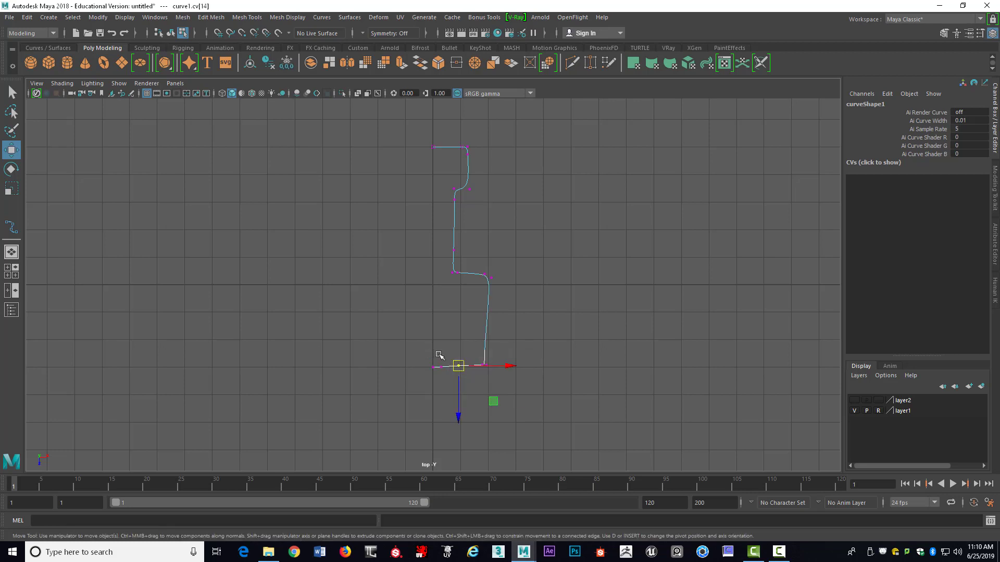
drag(461, 368, 476, 368)
click(515, 353)
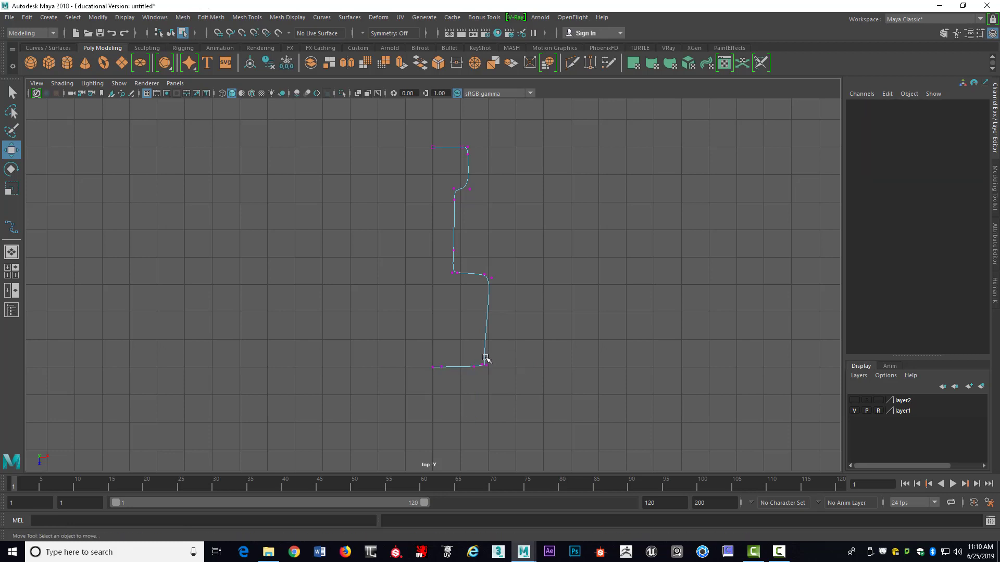
Step: Tighten the shoulder's outer corner to about X 2.1, Z -0.39, and reselect the whole curve in object mode
drag(494, 285, 491, 280)
click(485, 271)
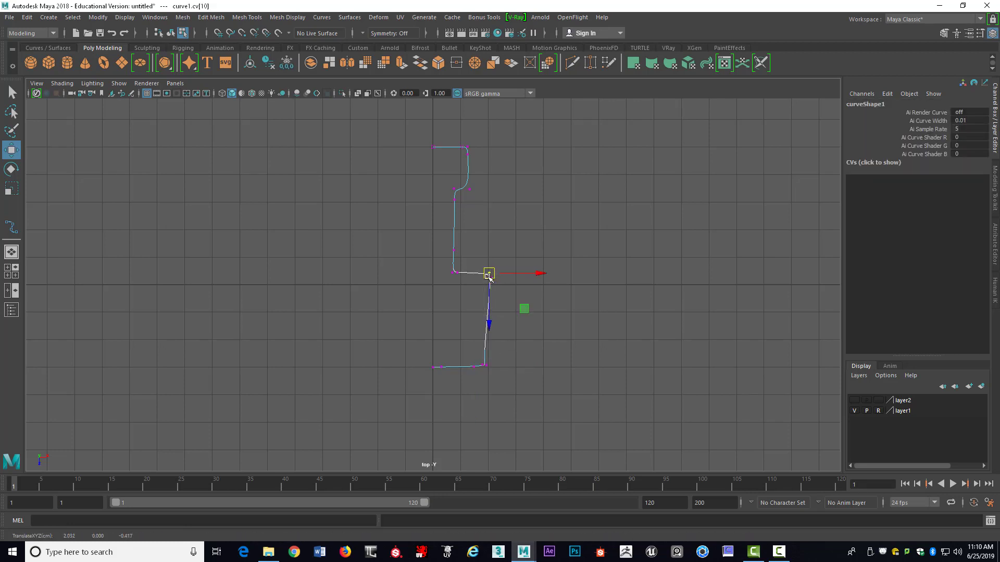
click(500, 292)
click(492, 275)
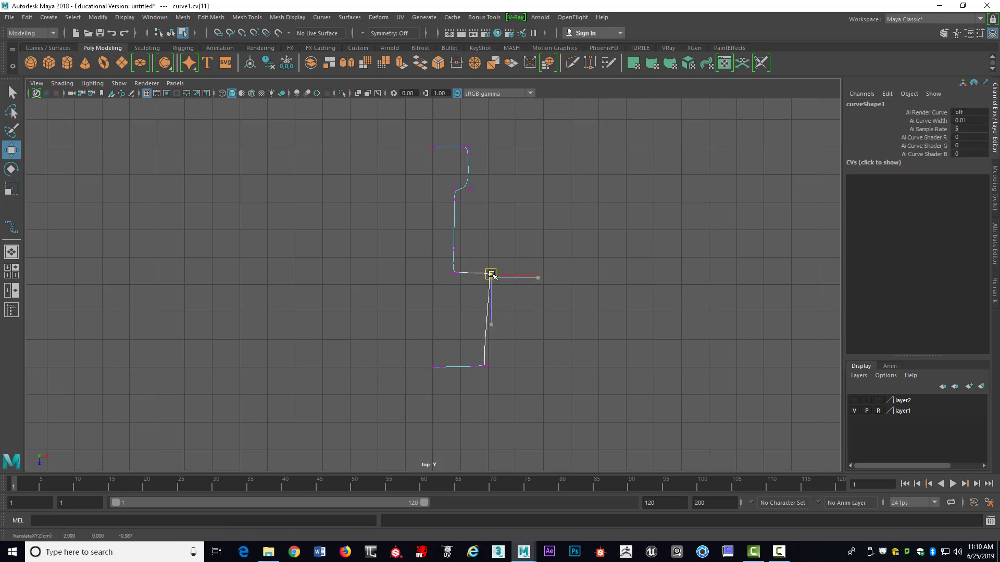
drag(492, 275, 491, 274)
right_drag(464, 158, 457, 216)
click(507, 195)
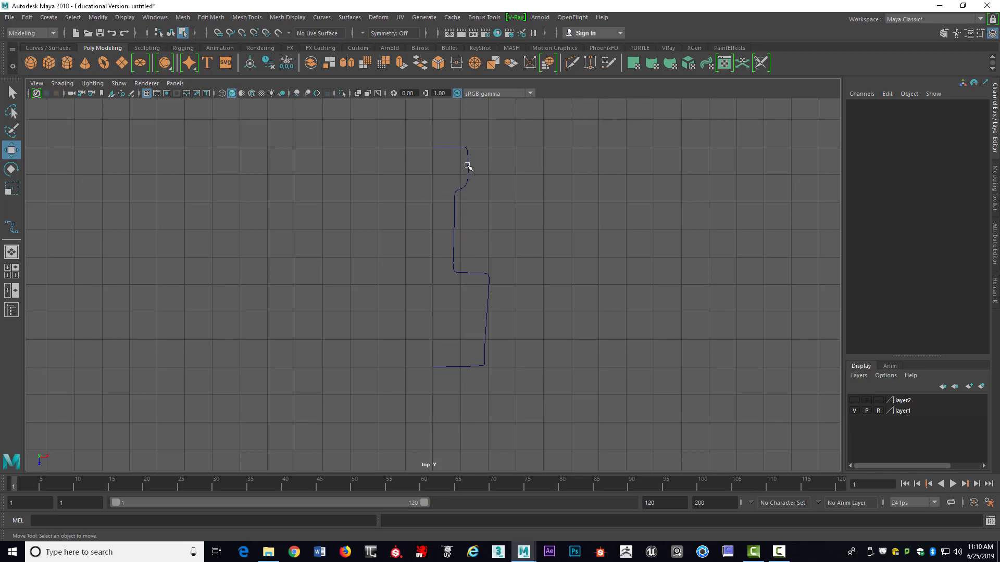
right_drag(466, 166, 470, 226)
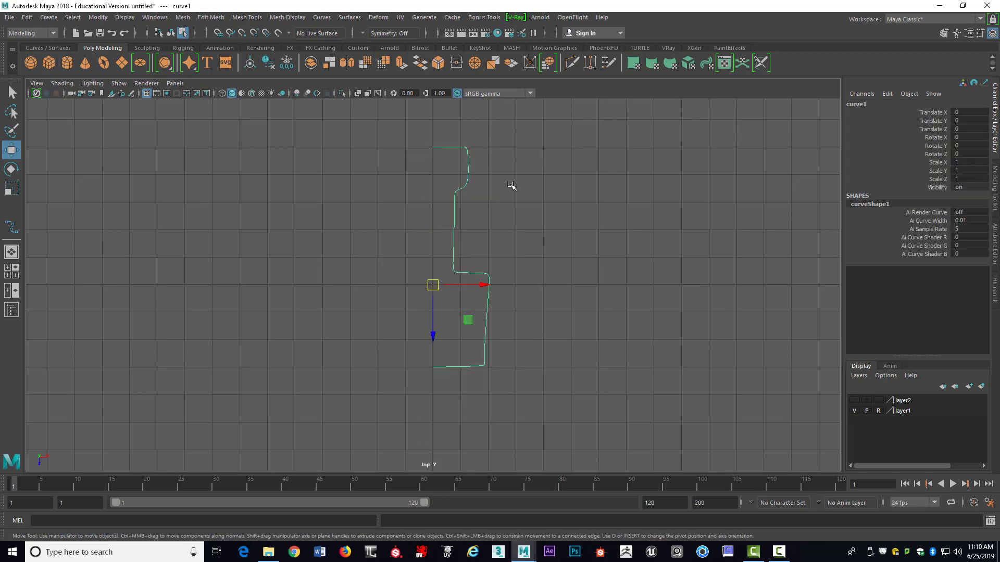
Step: Switch to the perspective view and make the door's display layer visible beside the profile curve
scroll(510, 186, down, 5)
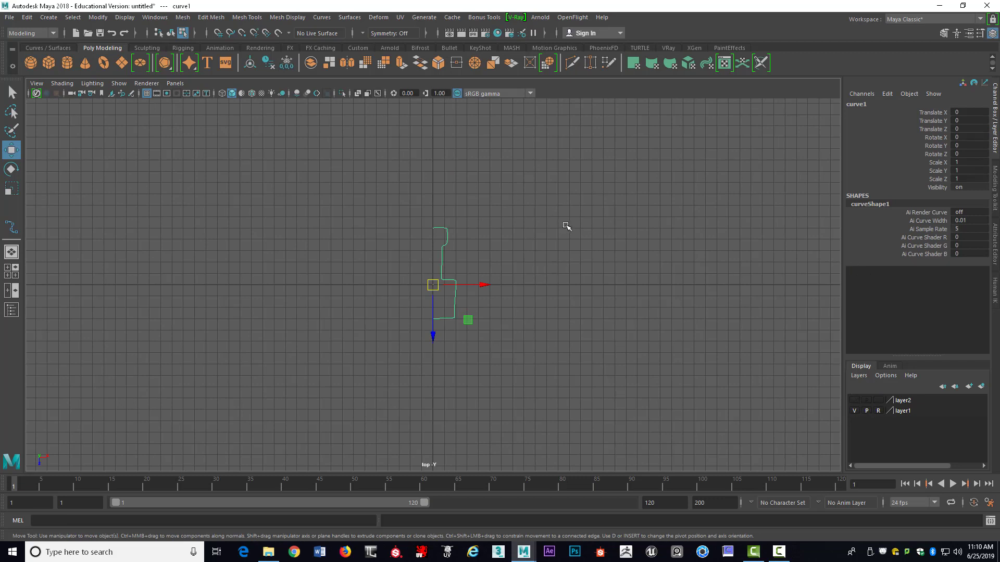
key(space)
key(space)
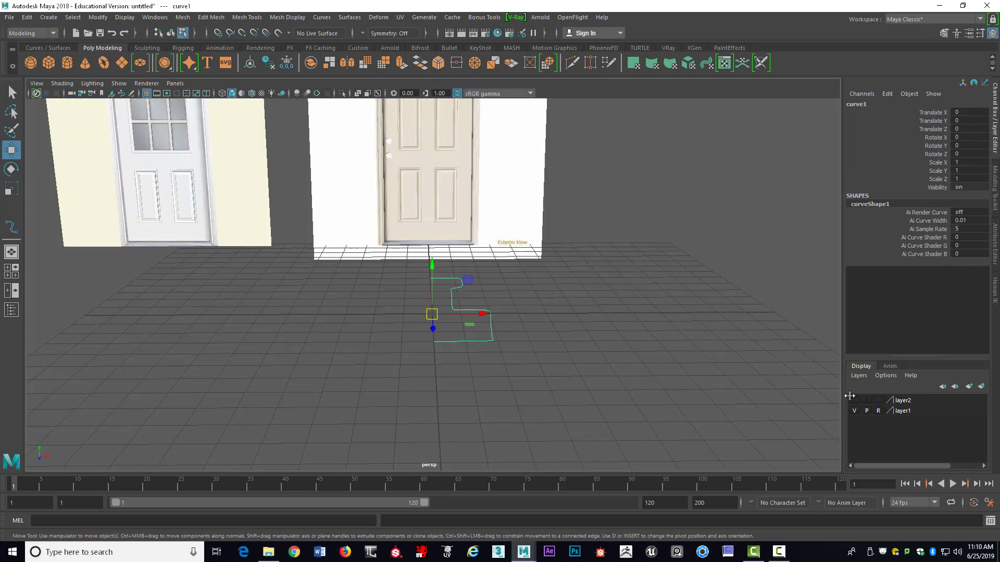
alt+drag(666, 296, 729, 387)
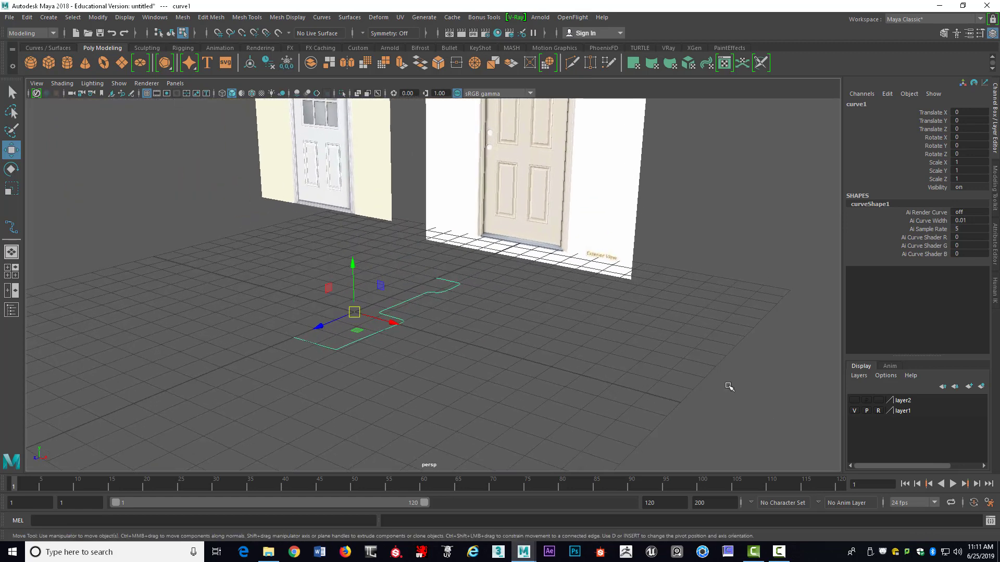
click(854, 400)
alt+drag(437, 271, 492, 263)
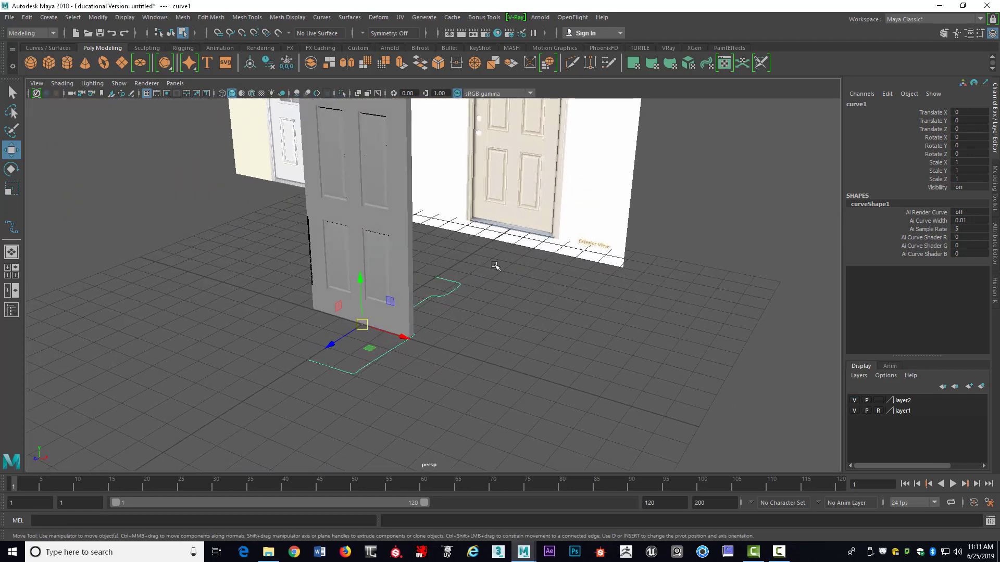
Step: Scale the profile curve uniformly to 0.133
key(F8)
right_drag(461, 281, 444, 346)
key(e)
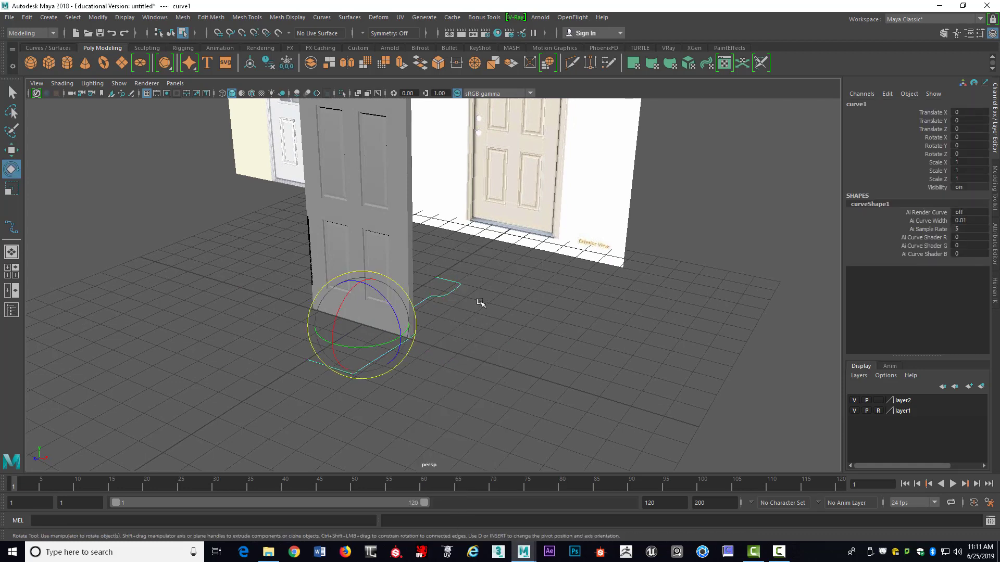
key(r)
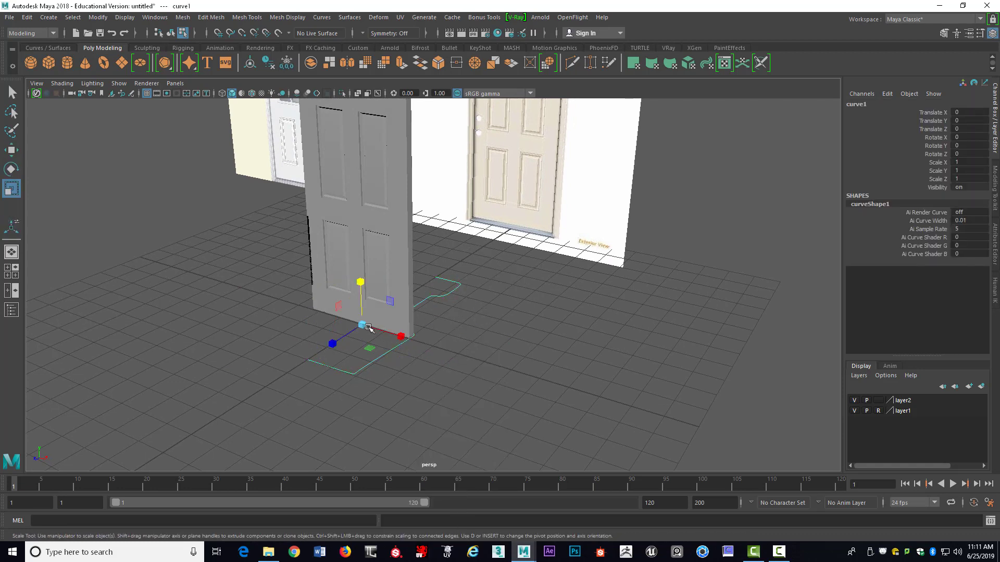
drag(364, 328, 246, 315)
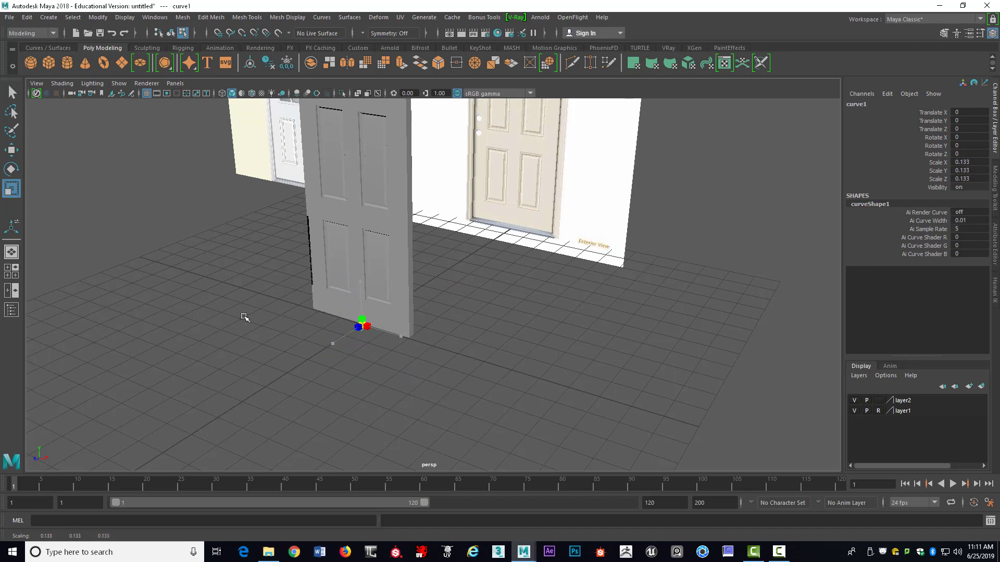
Step: Move the scaled profile curve up along Y to 9.66, near the top of the door
key(w)
drag(359, 284, 358, 193)
drag(363, 64, 363, 58)
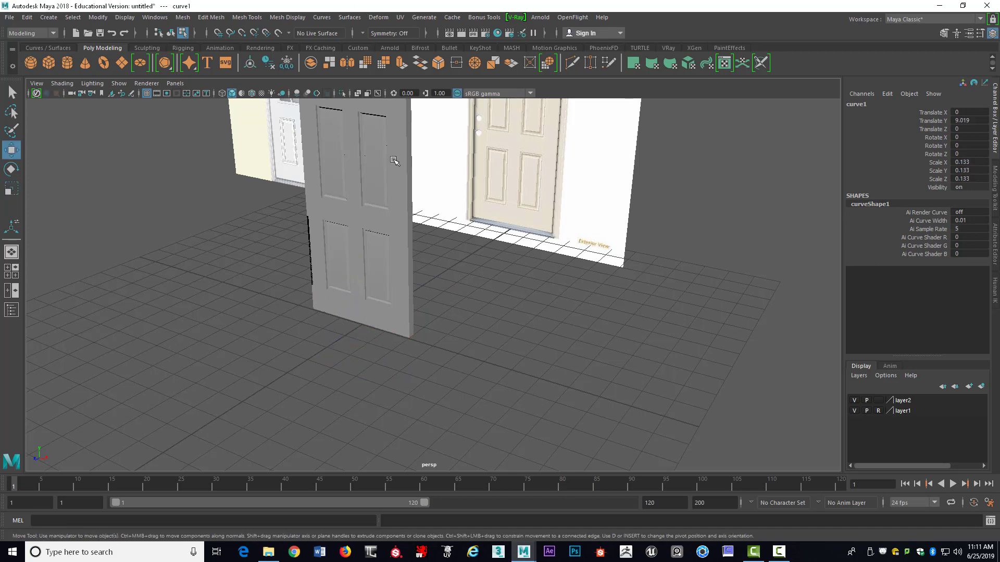
scroll(395, 164, down, 5)
scroll(395, 165, up, 5)
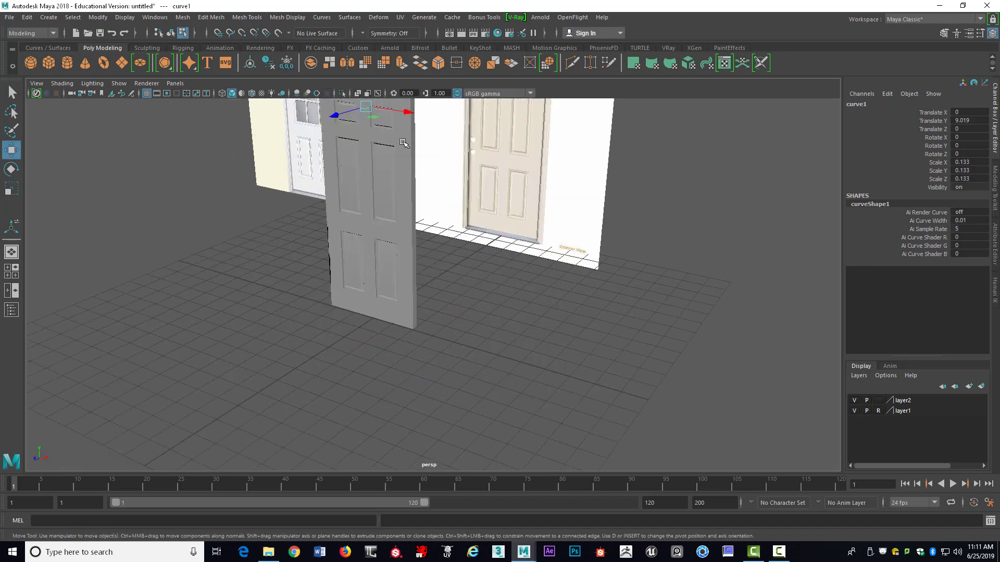
scroll(391, 162, up, 5)
drag(376, 134, 377, 107)
Step: Rotate the profile curve to 90 degrees in X and -90 degrees in Y
alt+drag(448, 157, 511, 278)
key(e)
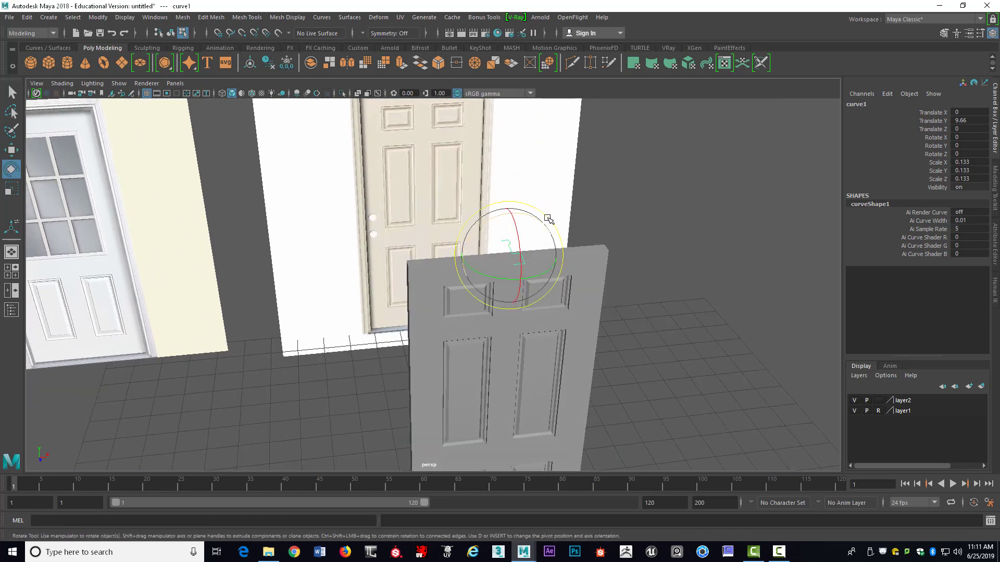
drag(518, 236, 517, 300)
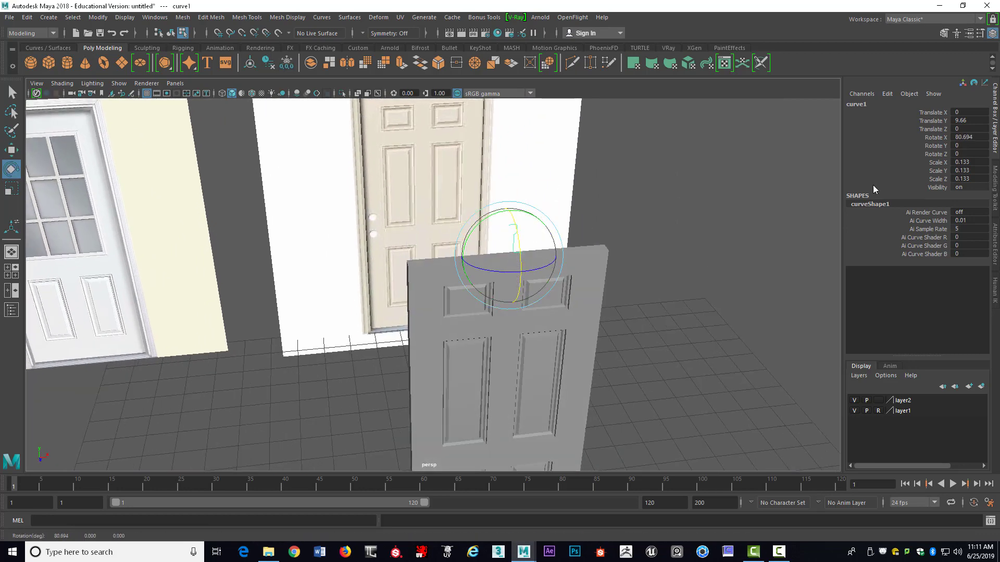
double_click(969, 137)
text(90)
key(Return)
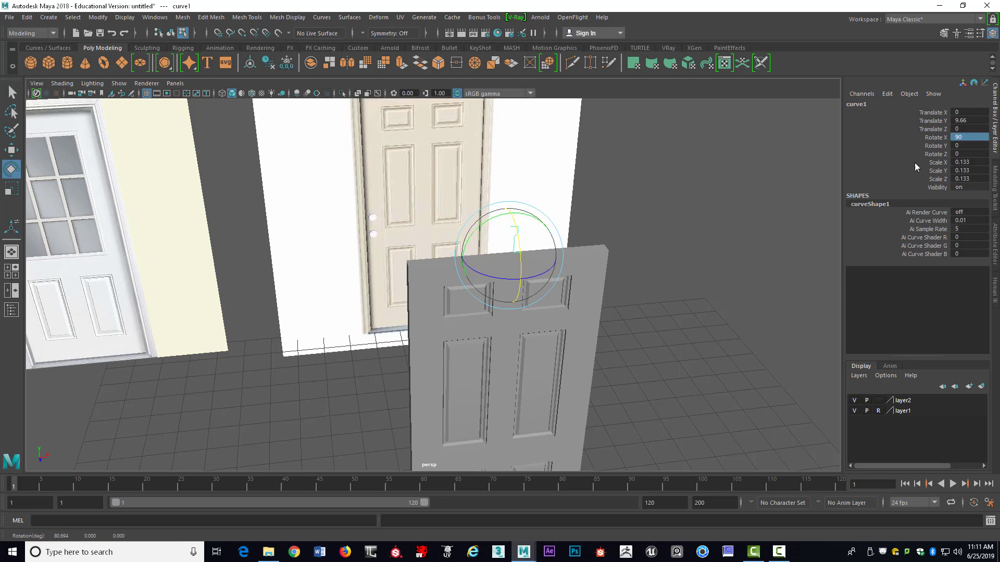
drag(534, 279, 470, 279)
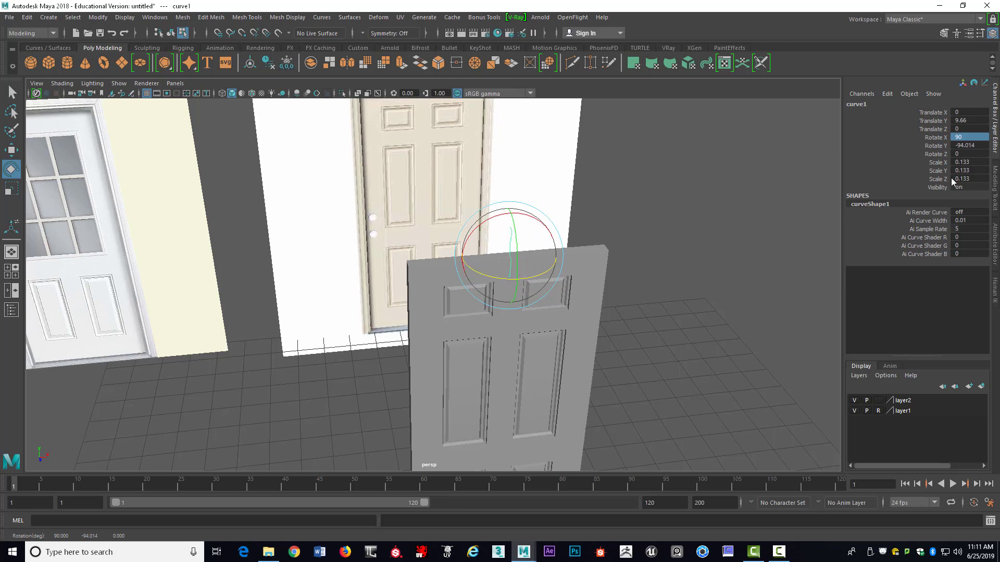
double_click(971, 146)
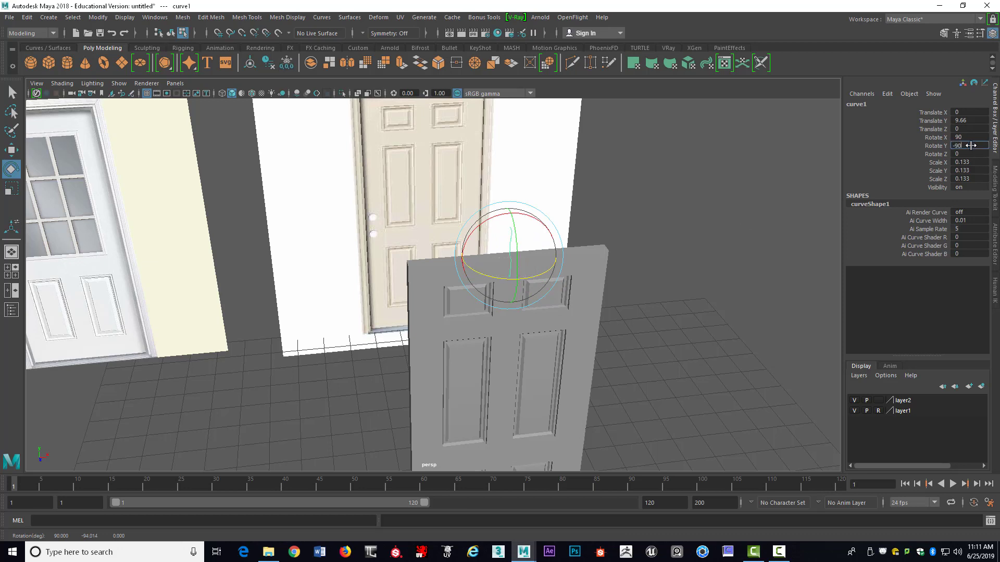
key(Return)
Step: Move the profile curve along X to 2.165 at the door's upper corner and scale it uniformly to 0.054
key(w)
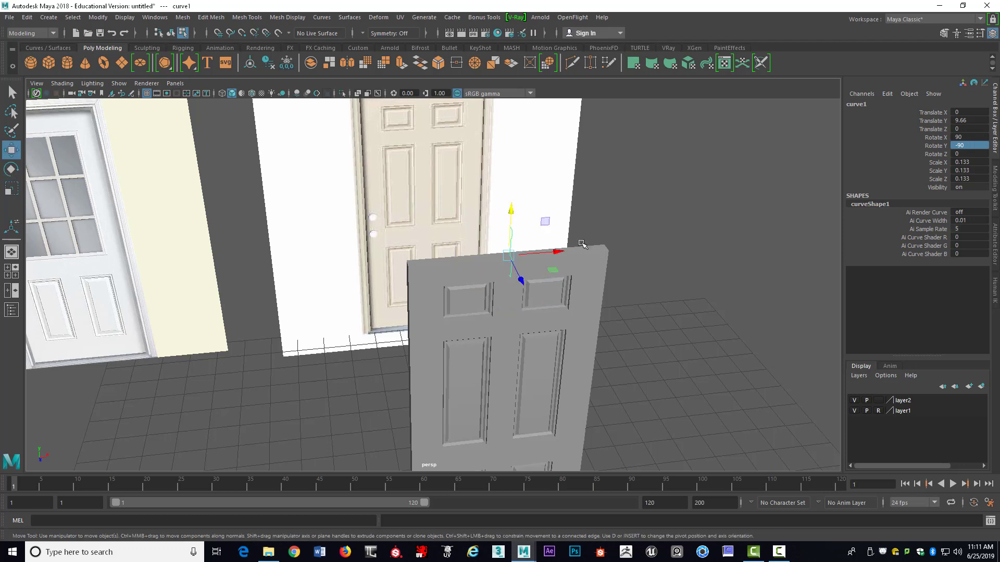
drag(564, 247, 667, 245)
mouse_move(679, 204)
alt+right_down()
mouse_move(654, 272)
mouse_move(663, 284)
mouse_move(677, 186)
alt+right_up()
alt+drag(677, 186, 673, 230)
key(r)
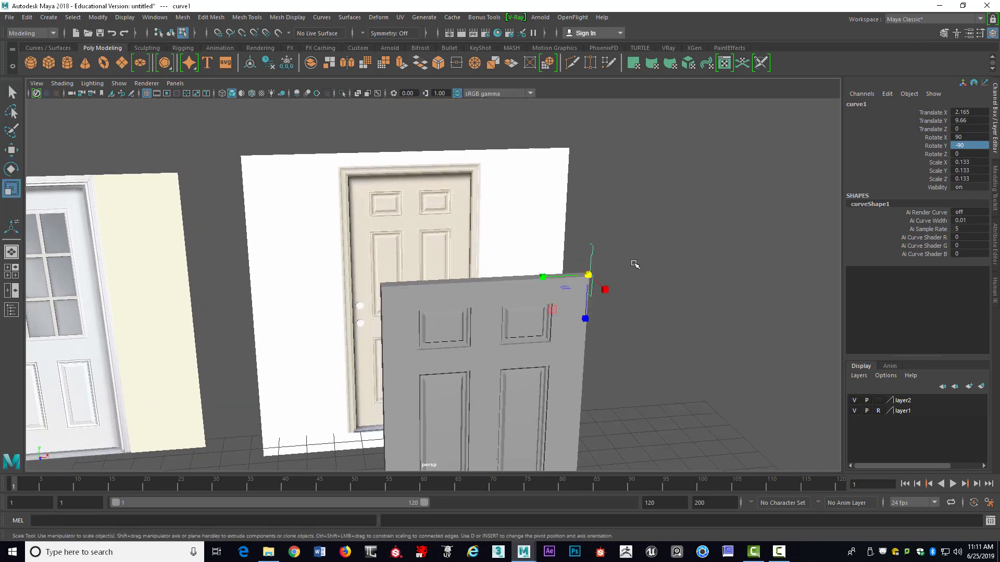
drag(590, 274, 575, 274)
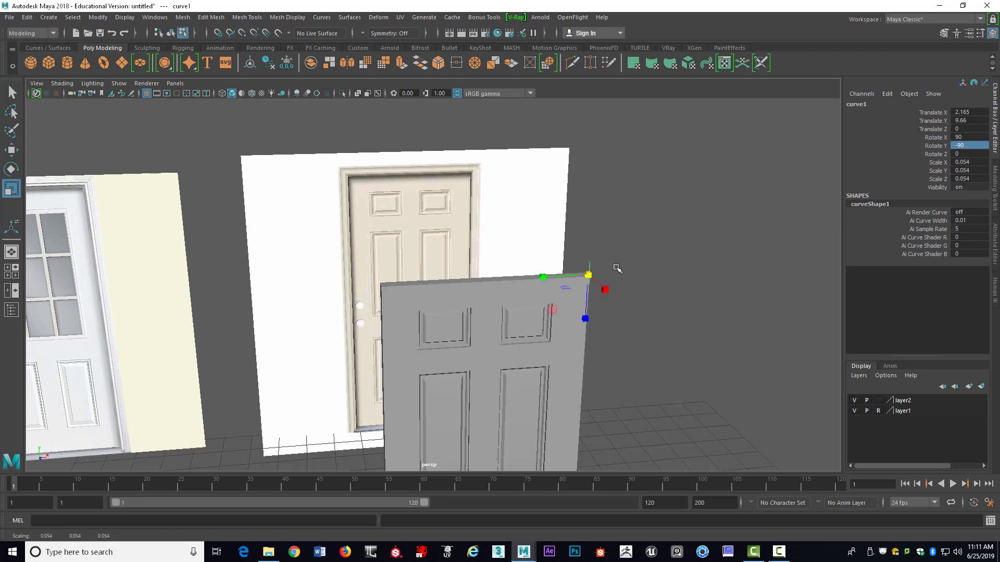
Step: Set the profile curve's X rotation to 180 degrees so it lies horizontally
key(e)
drag(593, 236, 520, 302)
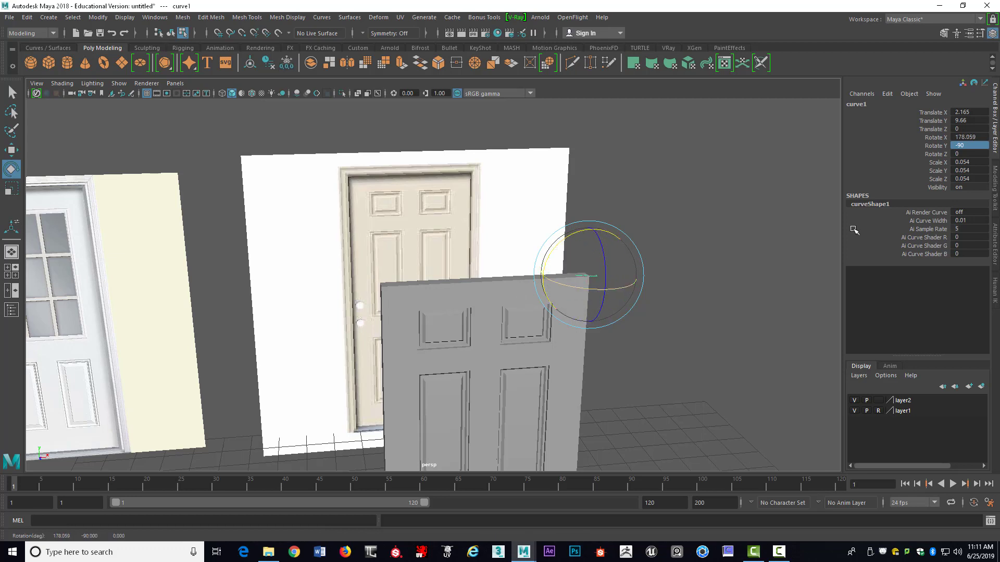
double_click(981, 138)
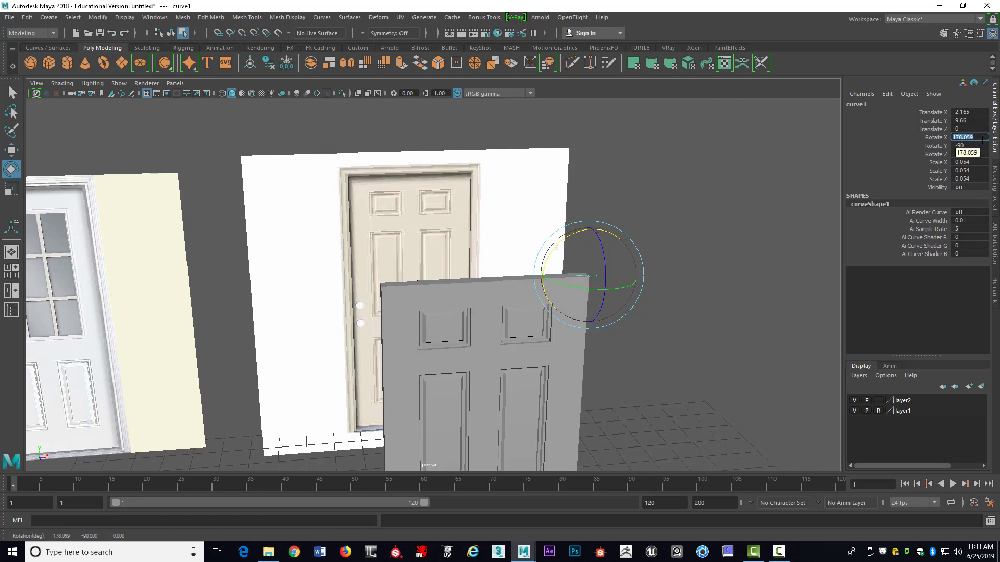
text(180)
key(Return)
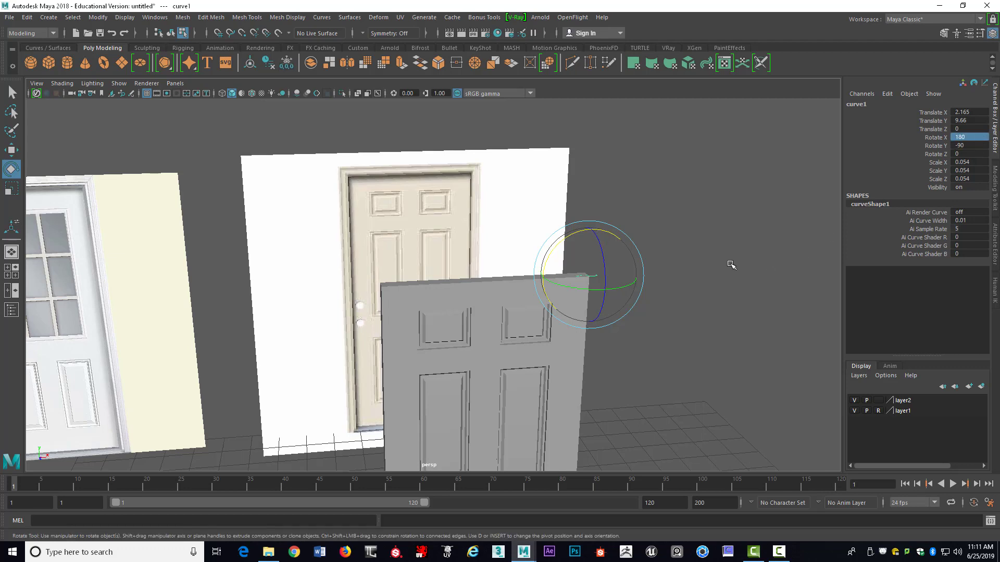
Step: Move the profile curve along X to 2.425, just outside the door's upper corner
scroll(727, 263, up, 2)
alt+middle_drag(693, 254, 545, 243)
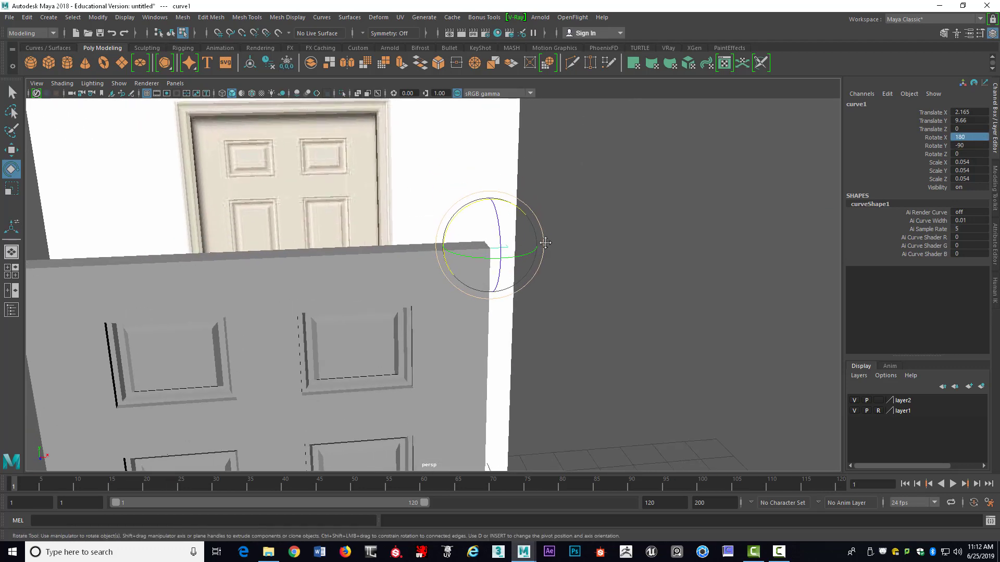
key(w)
mouse_move(547, 242)
mouse_down()
mouse_move(594, 238)
mouse_move(564, 245)
mouse_up()
scroll(568, 243, up, 2)
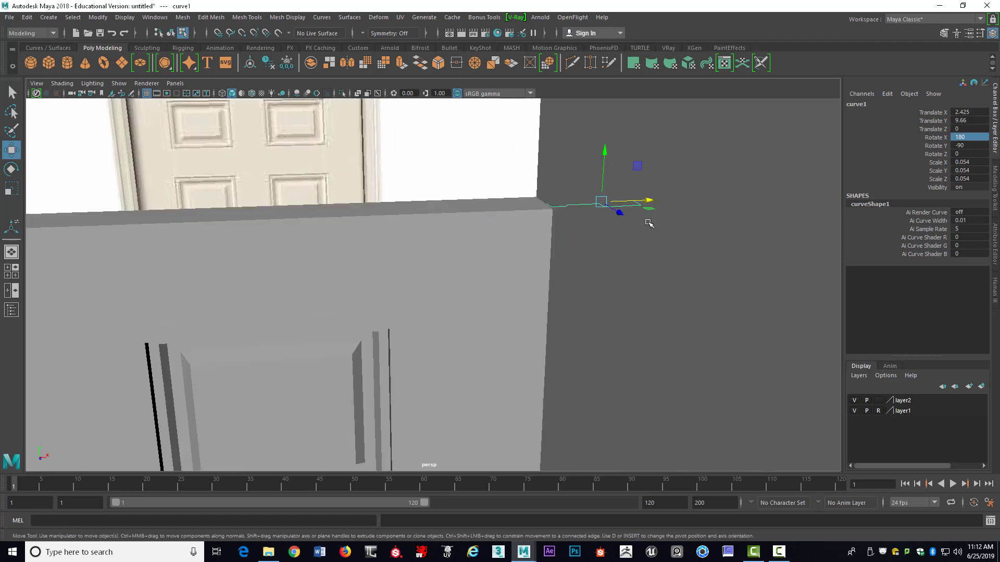
Step: In the front view, fit the curve to the reference frame's width by moving it to X 2.322 and scaling Z to 0.042
scroll(677, 215, up, 3)
key(space)
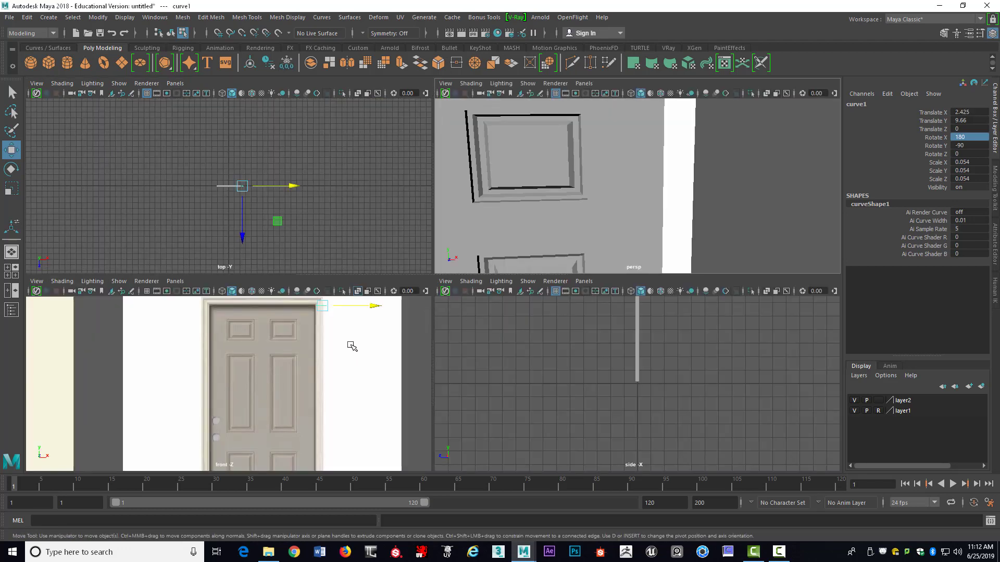
key(space)
alt+middle_drag(615, 229, 420, 424)
alt+right_drag(420, 424, 524, 344)
alt+middle_drag(524, 344, 522, 352)
alt+right_drag(521, 352, 556, 339)
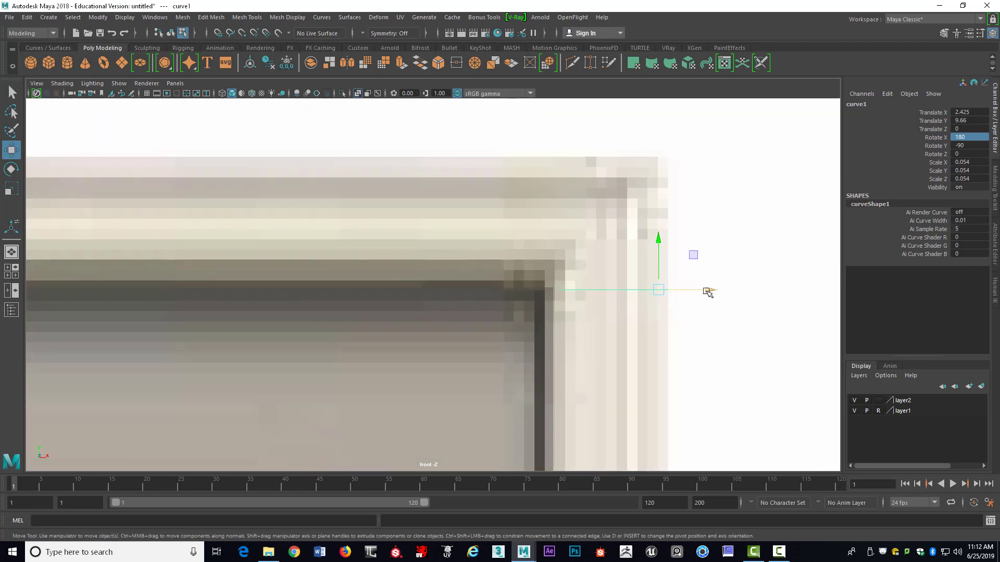
drag(707, 292, 671, 293)
key(r)
key(w)
key(r)
key(w)
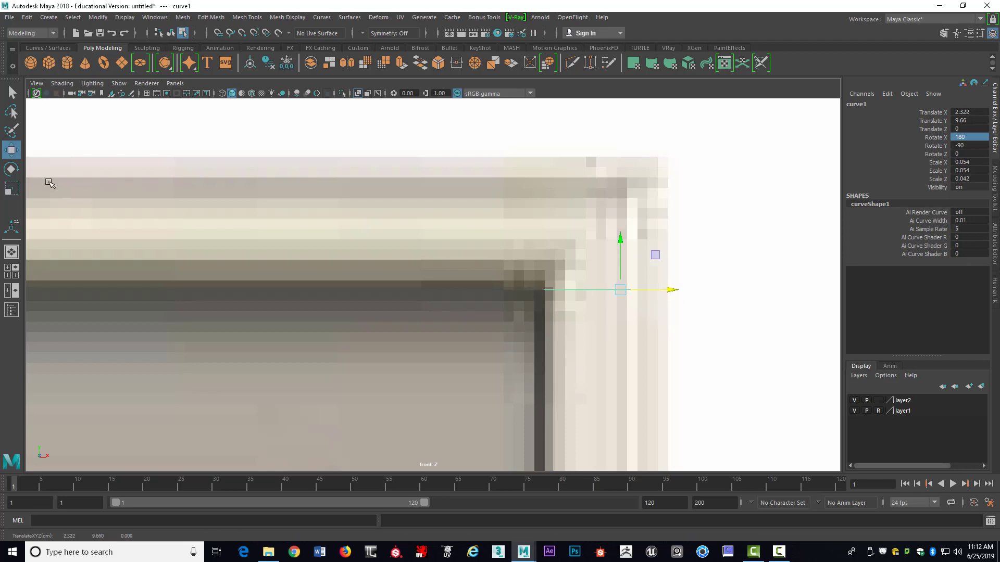
Step: Freeze the profile curve's transformations and move it up 0.021 along Y
click(98, 17)
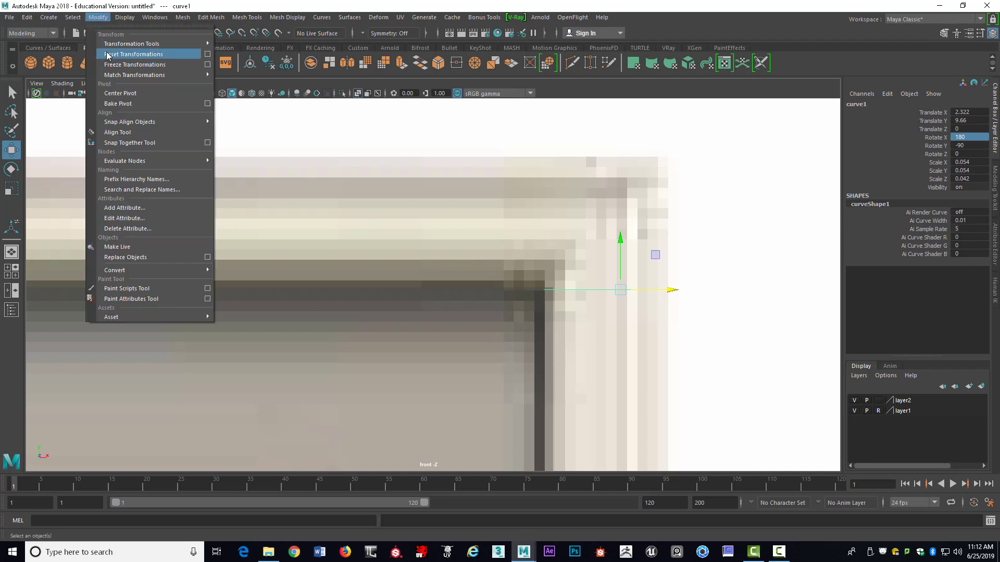
click(114, 65)
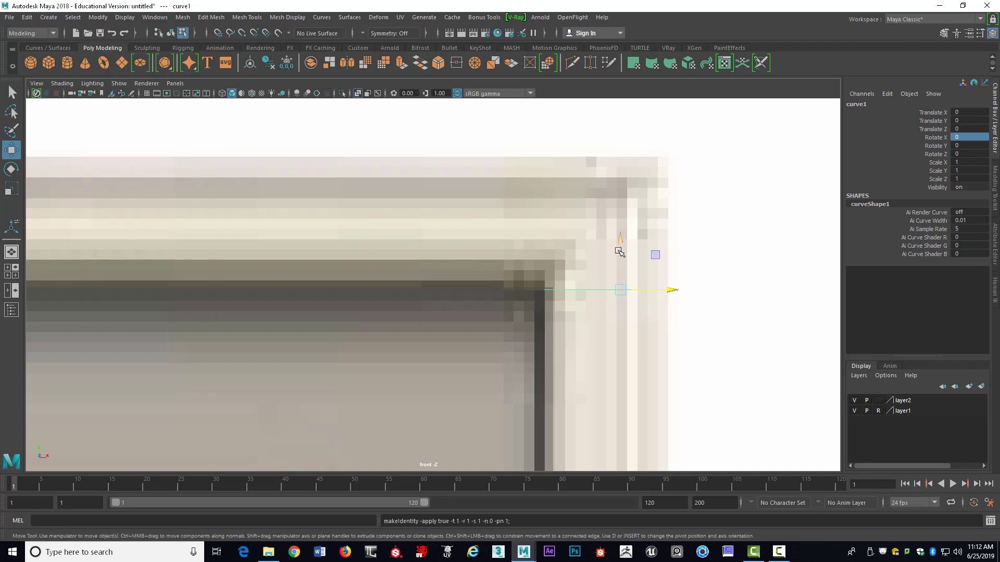
mouse_move(620, 252)
mouse_down()
mouse_move(623, 163)
mouse_move(625, 233)
mouse_up()
Step: Turn on step snapping for the Rotate tool and rotate the profile curve to 45 degrees about Z
key(e)
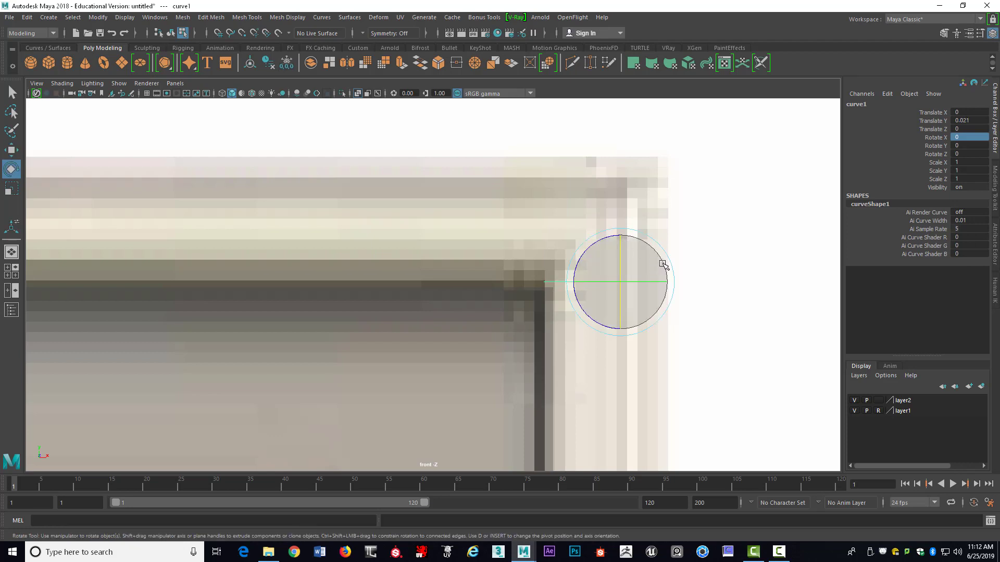
double_click(11, 169)
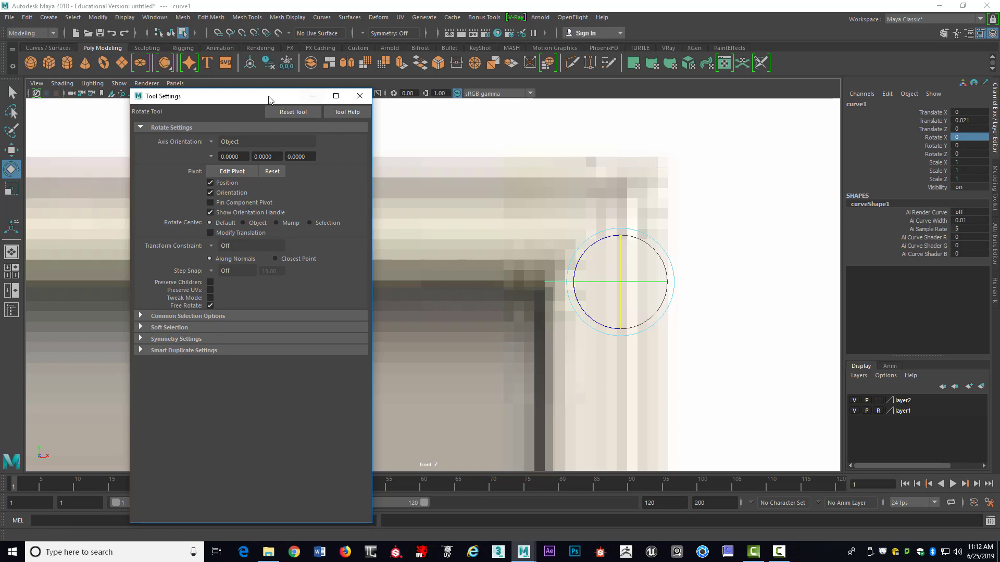
click(211, 245)
click(226, 252)
click(211, 271)
click(232, 287)
click(359, 96)
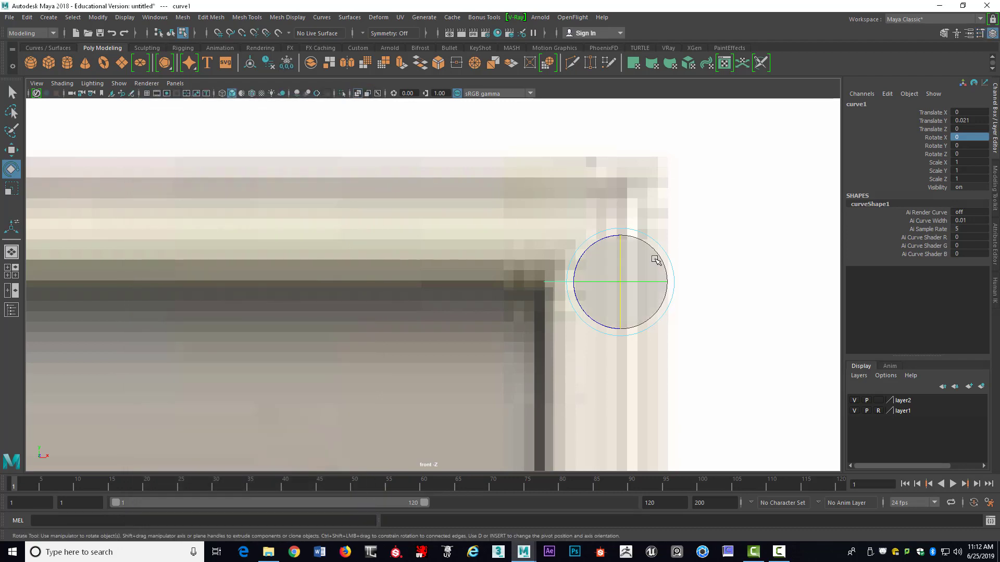
drag(656, 261, 593, 251)
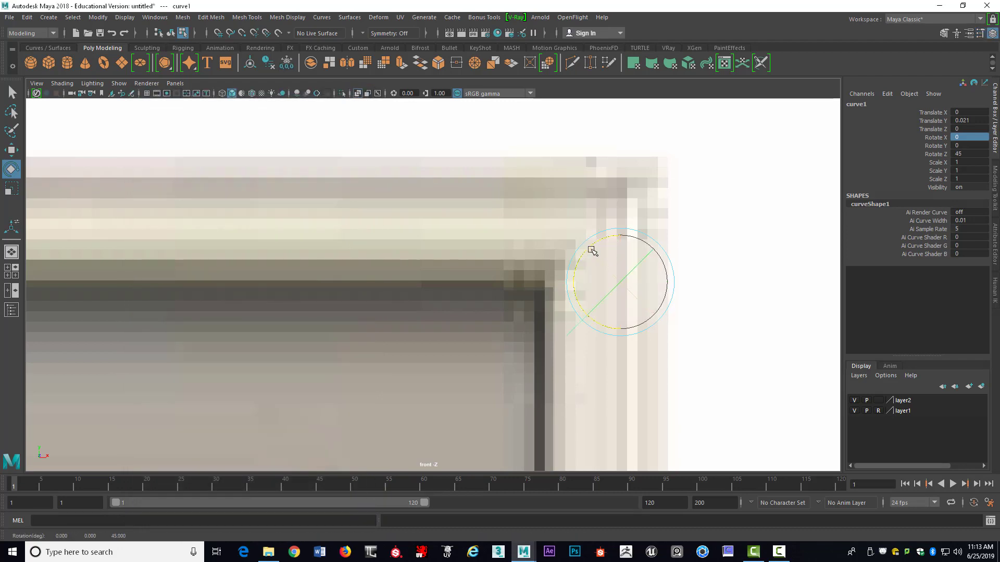
Step: Align the curve with the frame's mitred upper corner at X 0.011, Y 0.235, stretching its X scale to 1.416
key(w)
drag(621, 281, 609, 221)
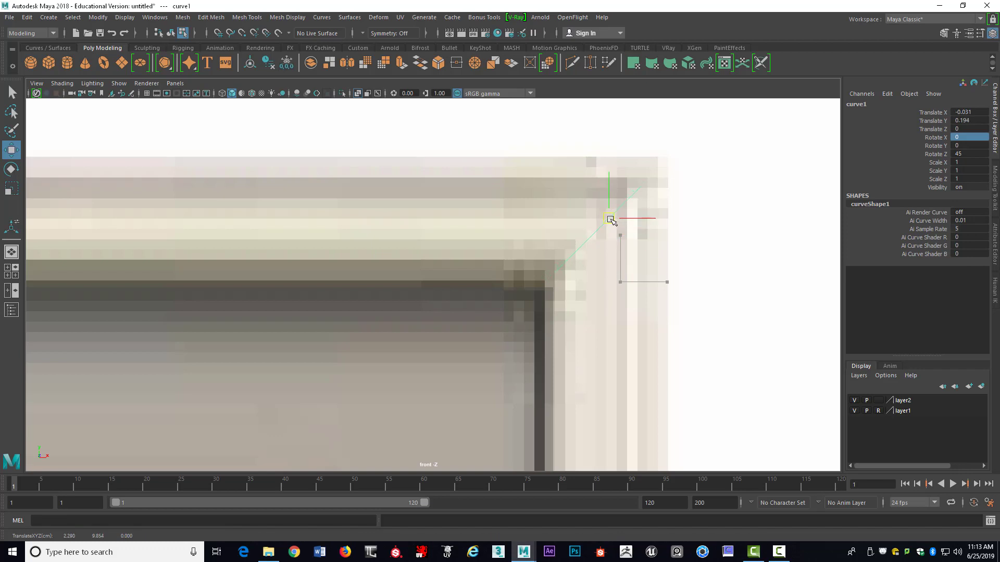
key(r)
key(e)
key(r)
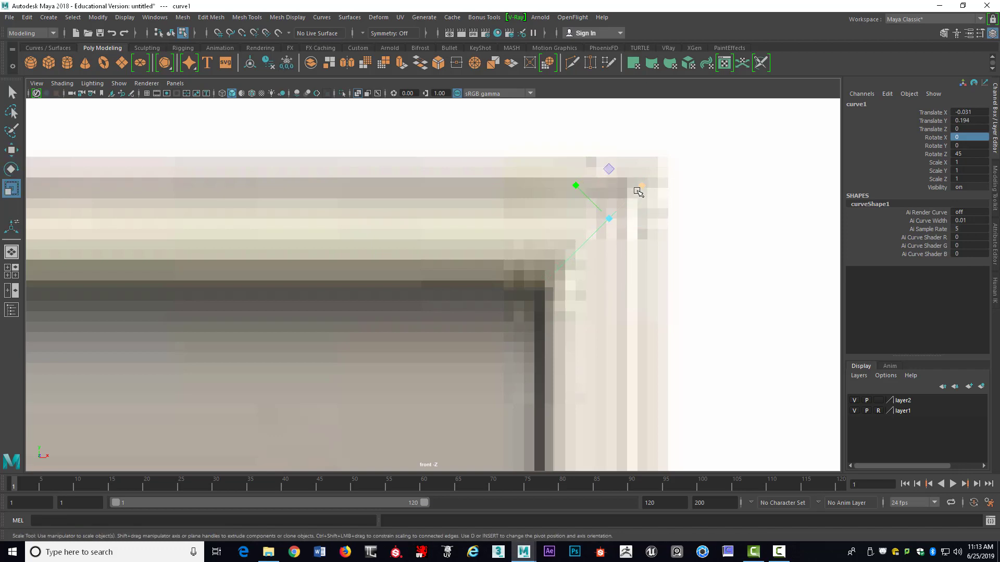
drag(640, 190, 627, 205)
key(w)
scroll(585, 242, down, 8)
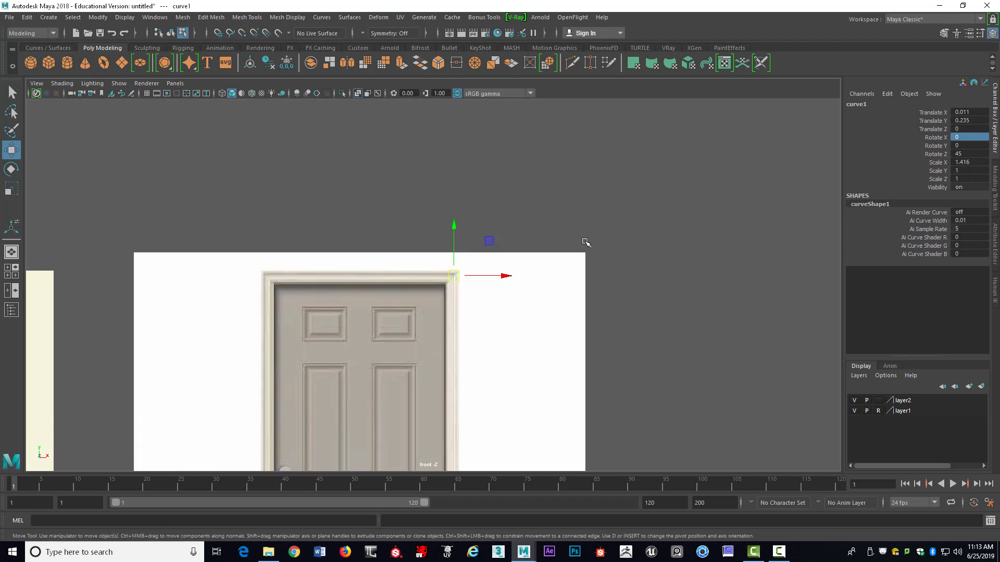
Step: Duplicate the profile curve across to the frame's opposite upper corner at X -4.477 and ready it for rotation
alt+middle_drag(567, 264, 645, 219)
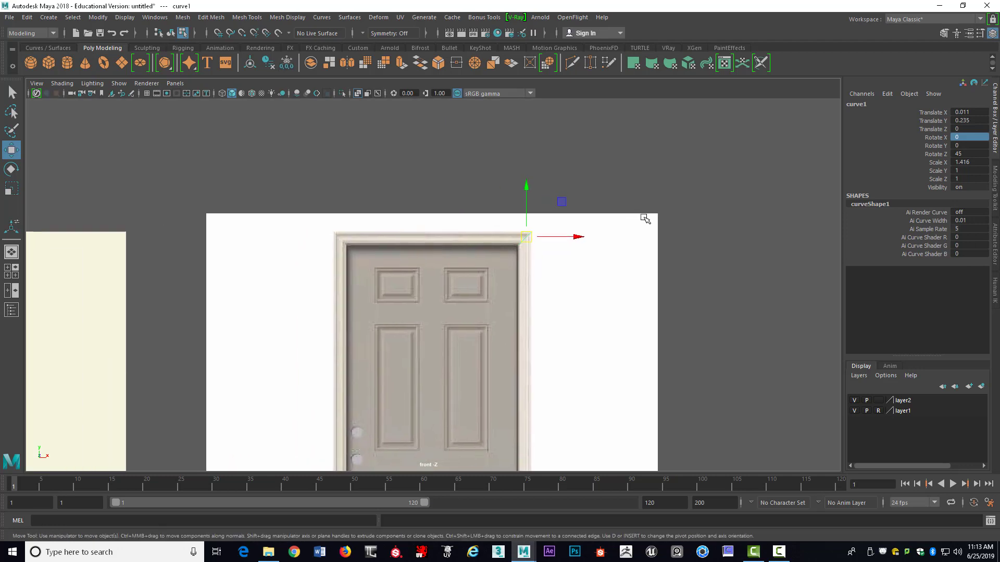
mouse_move(562, 237)
shift+mouse_down()
mouse_move(377, 239)
mouse_move(388, 240)
shift+mouse_up()
key(e)
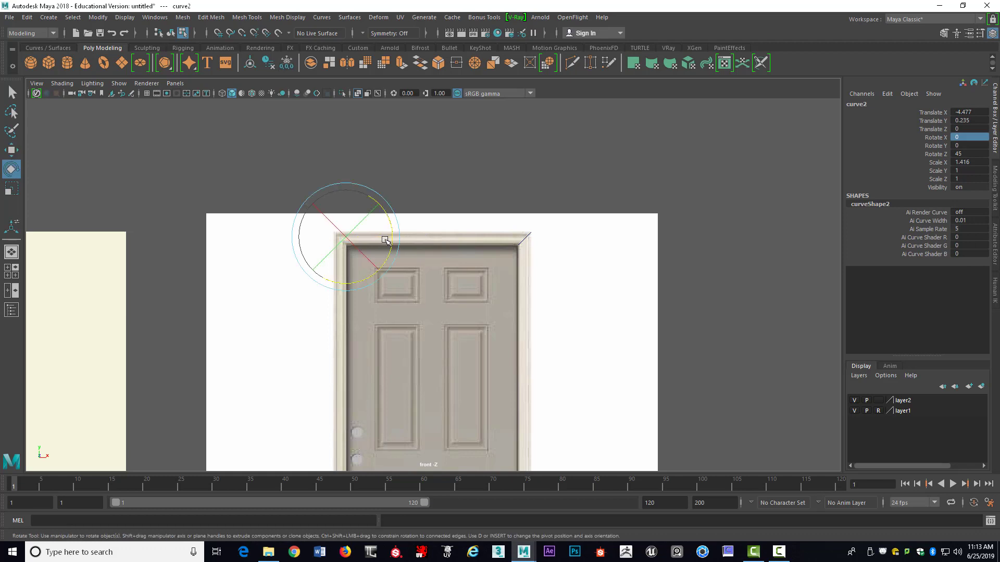